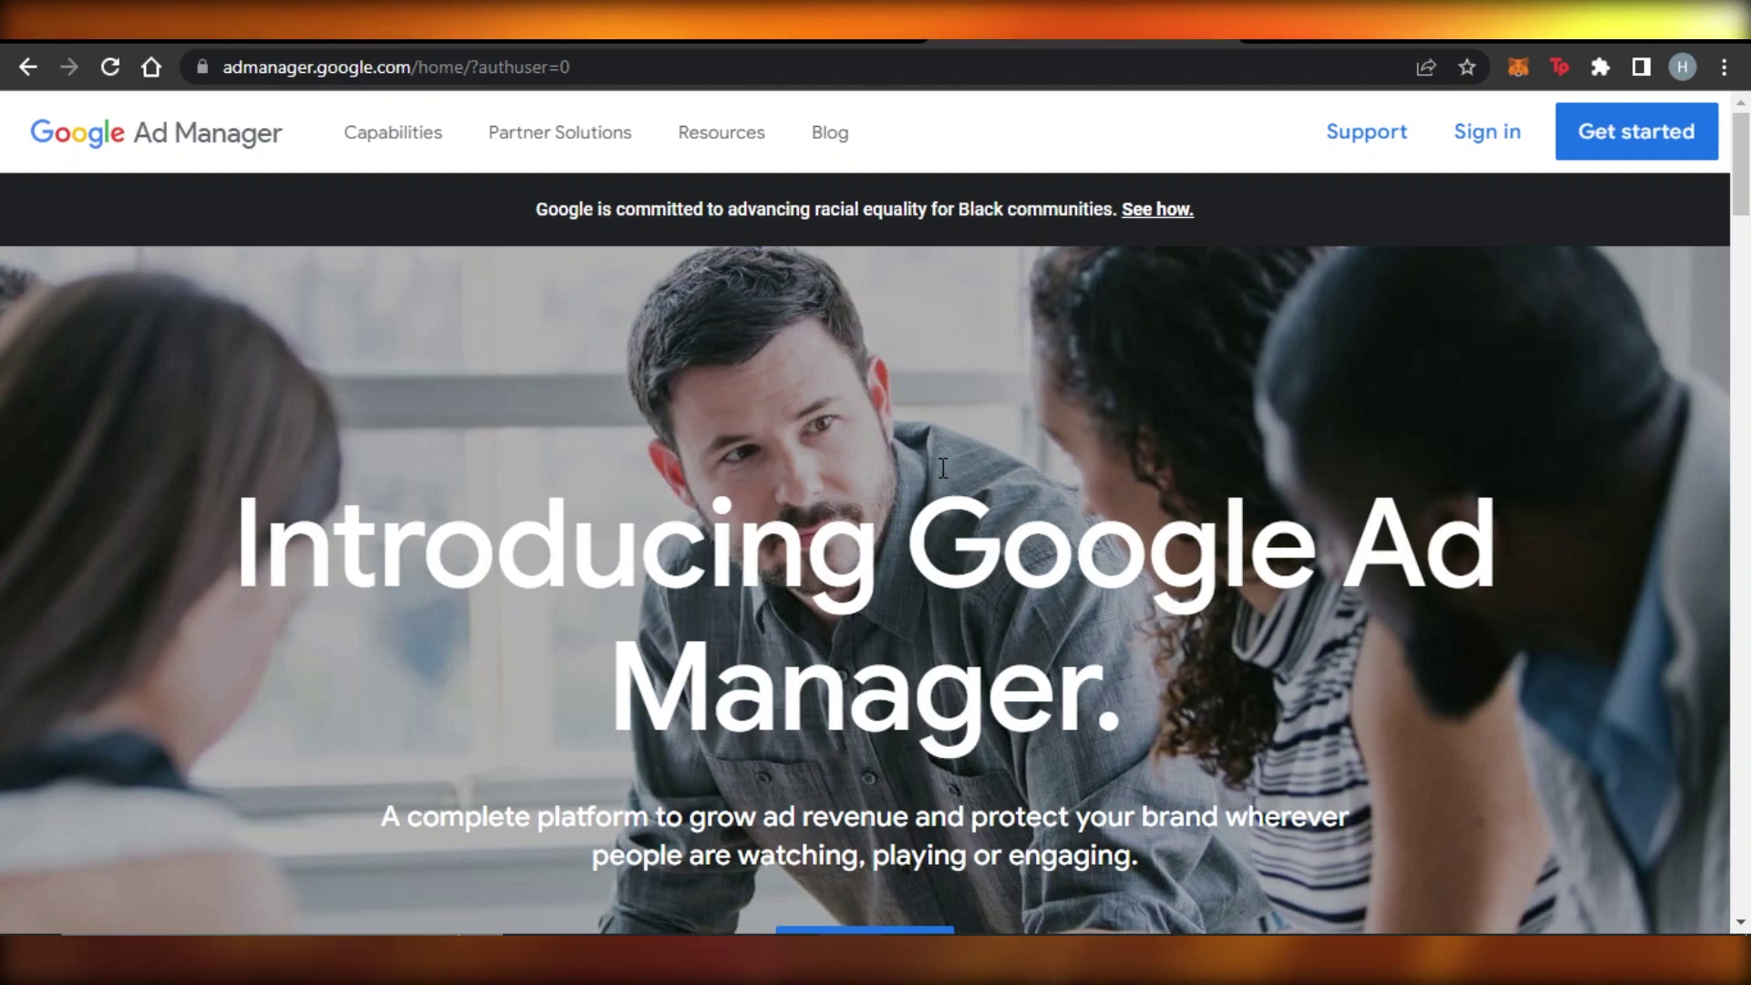
Scroll down and back up the Google Ad Manager homepage to review its content.
{"action": "scroll", "coordinate": [1501, 328], "scroll_direction": "down", "scroll_amount": 10}
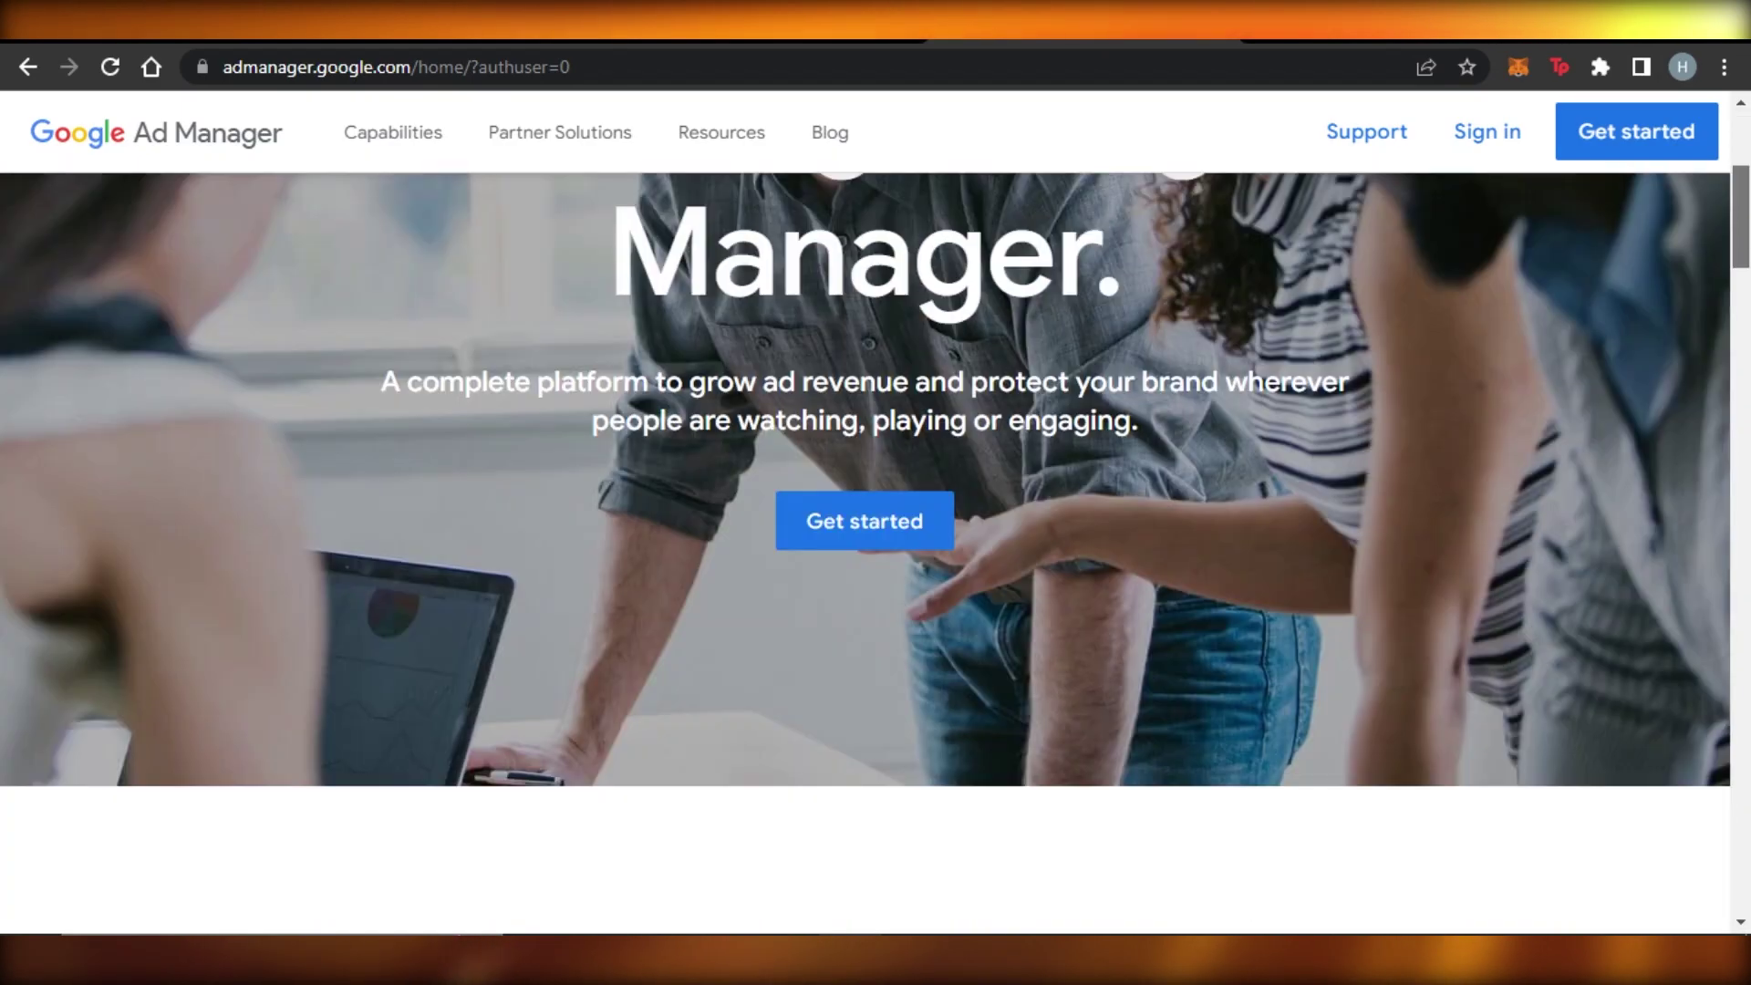
{"action": "scroll", "coordinate": [1501, 328], "scroll_direction": "down", "scroll_amount": 15}
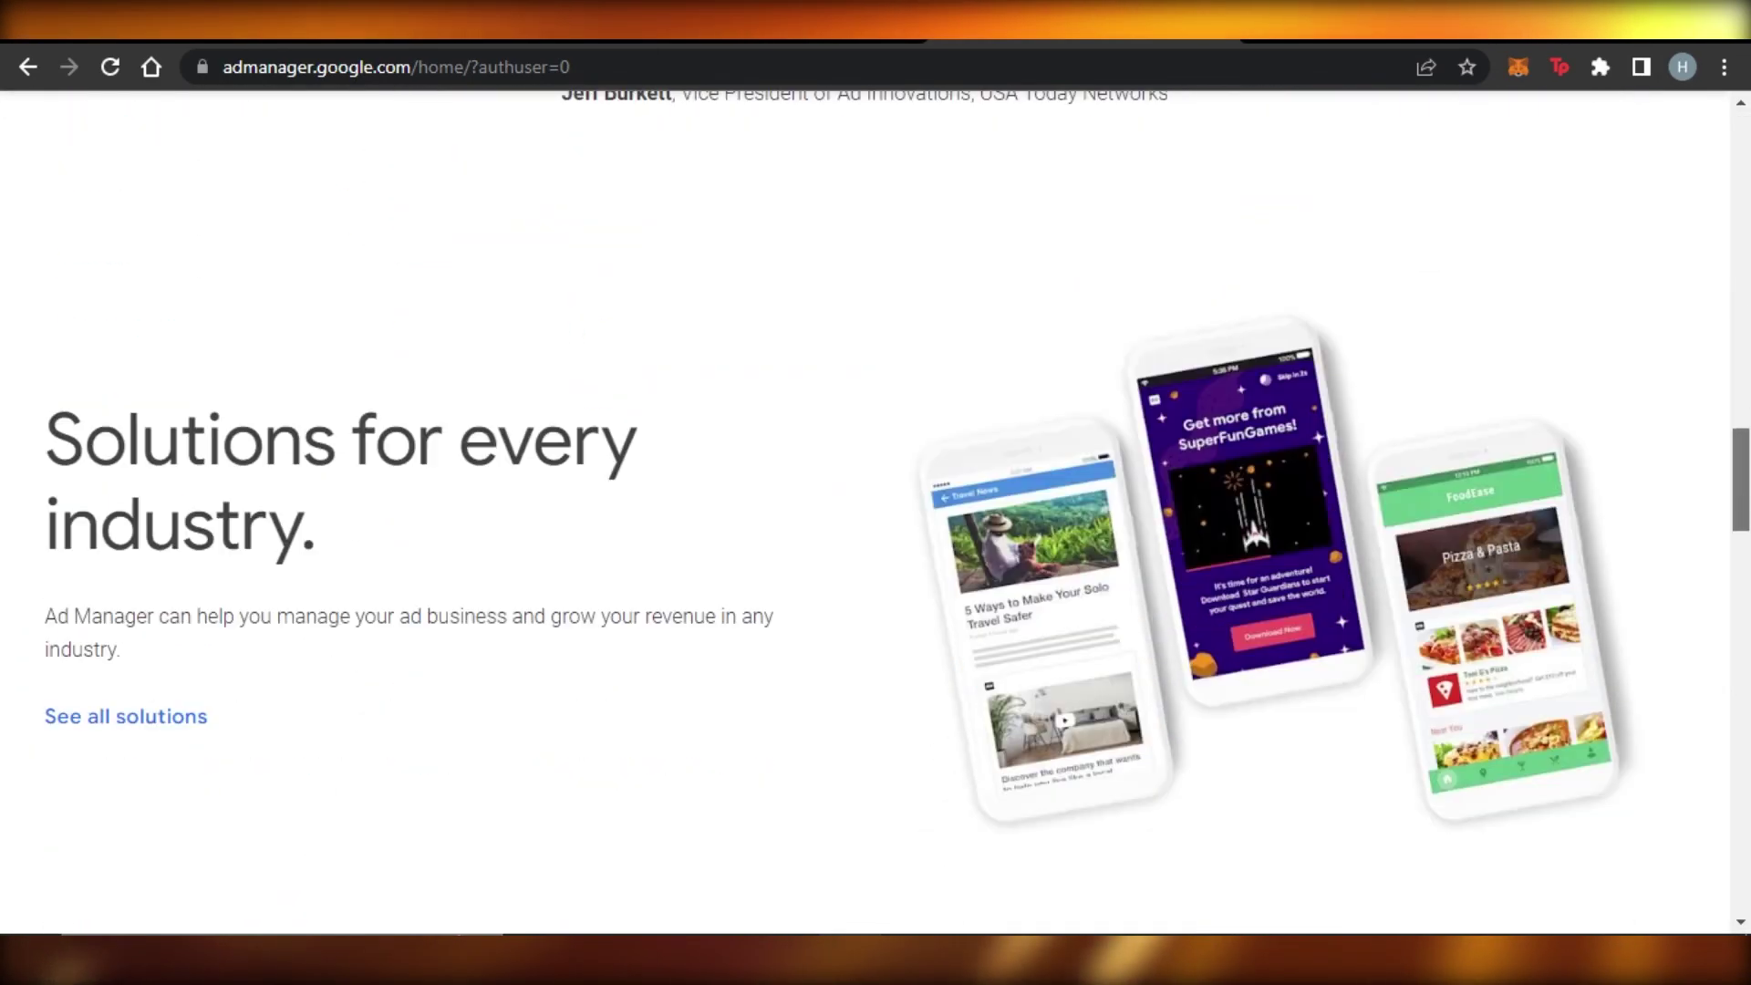
{"action": "scroll", "coordinate": [875, 510], "scroll_direction": "down", "scroll_amount": 15}
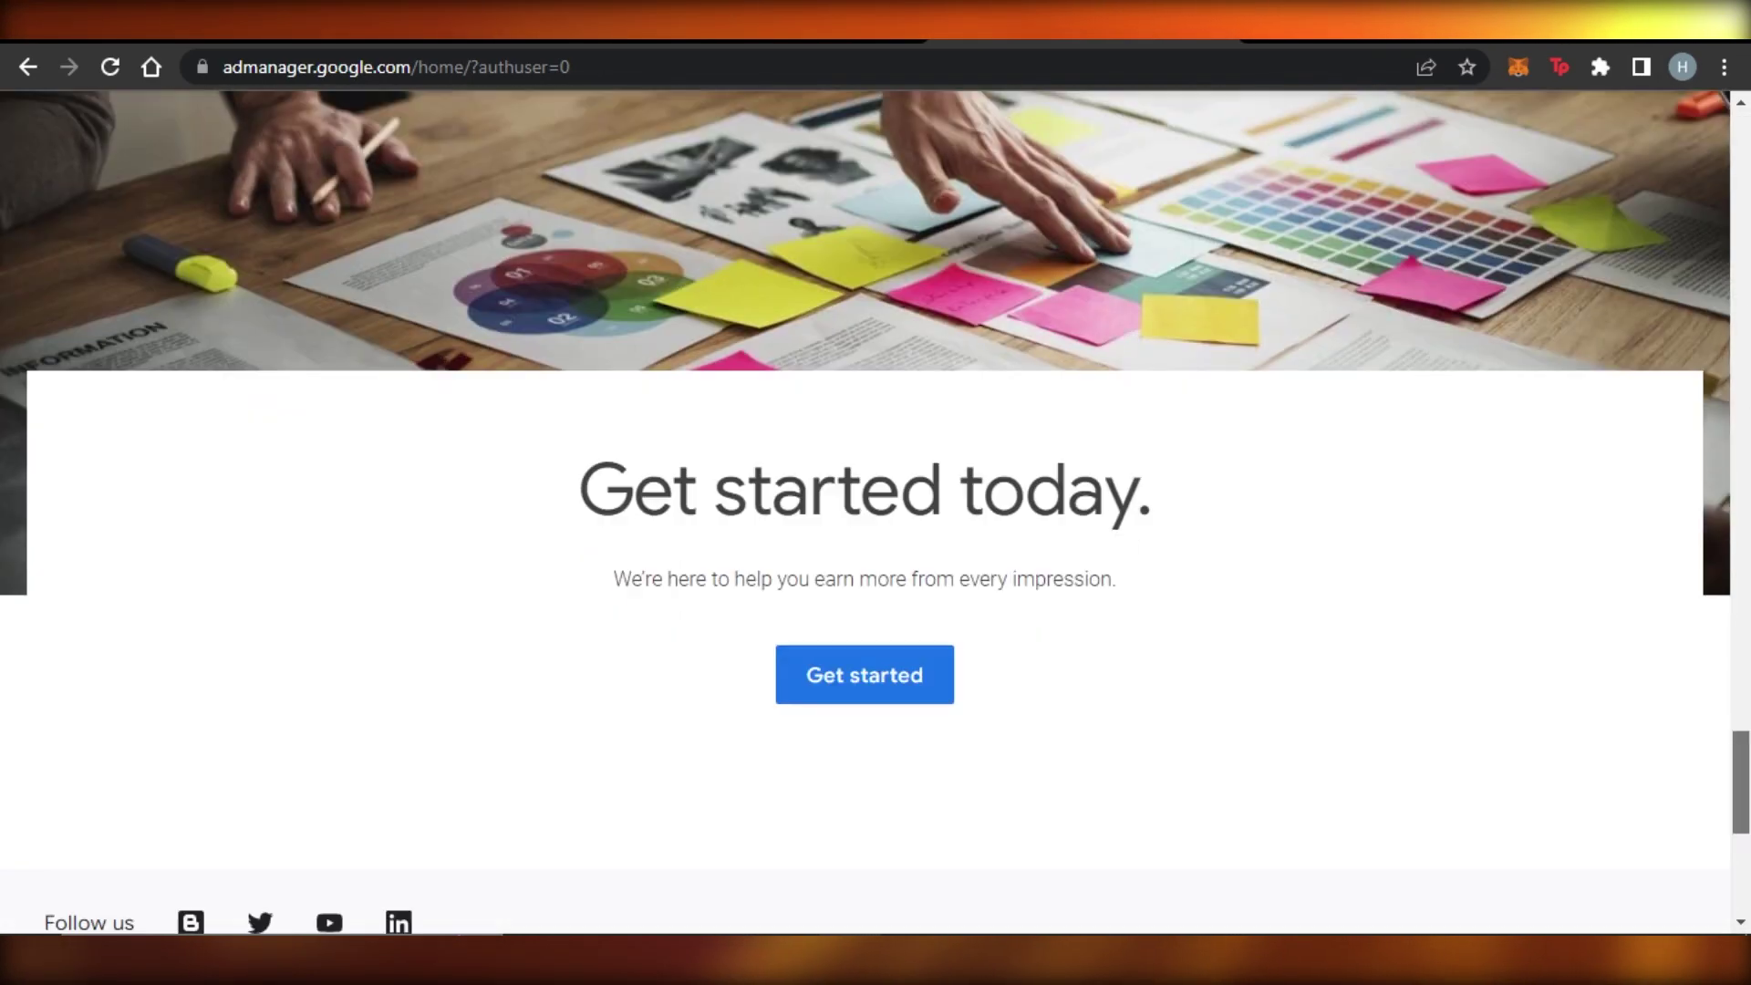
{"action": "scroll", "coordinate": [876, 511], "scroll_direction": "down", "scroll_amount": 2}
{"action": "scroll", "coordinate": [876, 510], "scroll_direction": "up", "scroll_amount": 20}
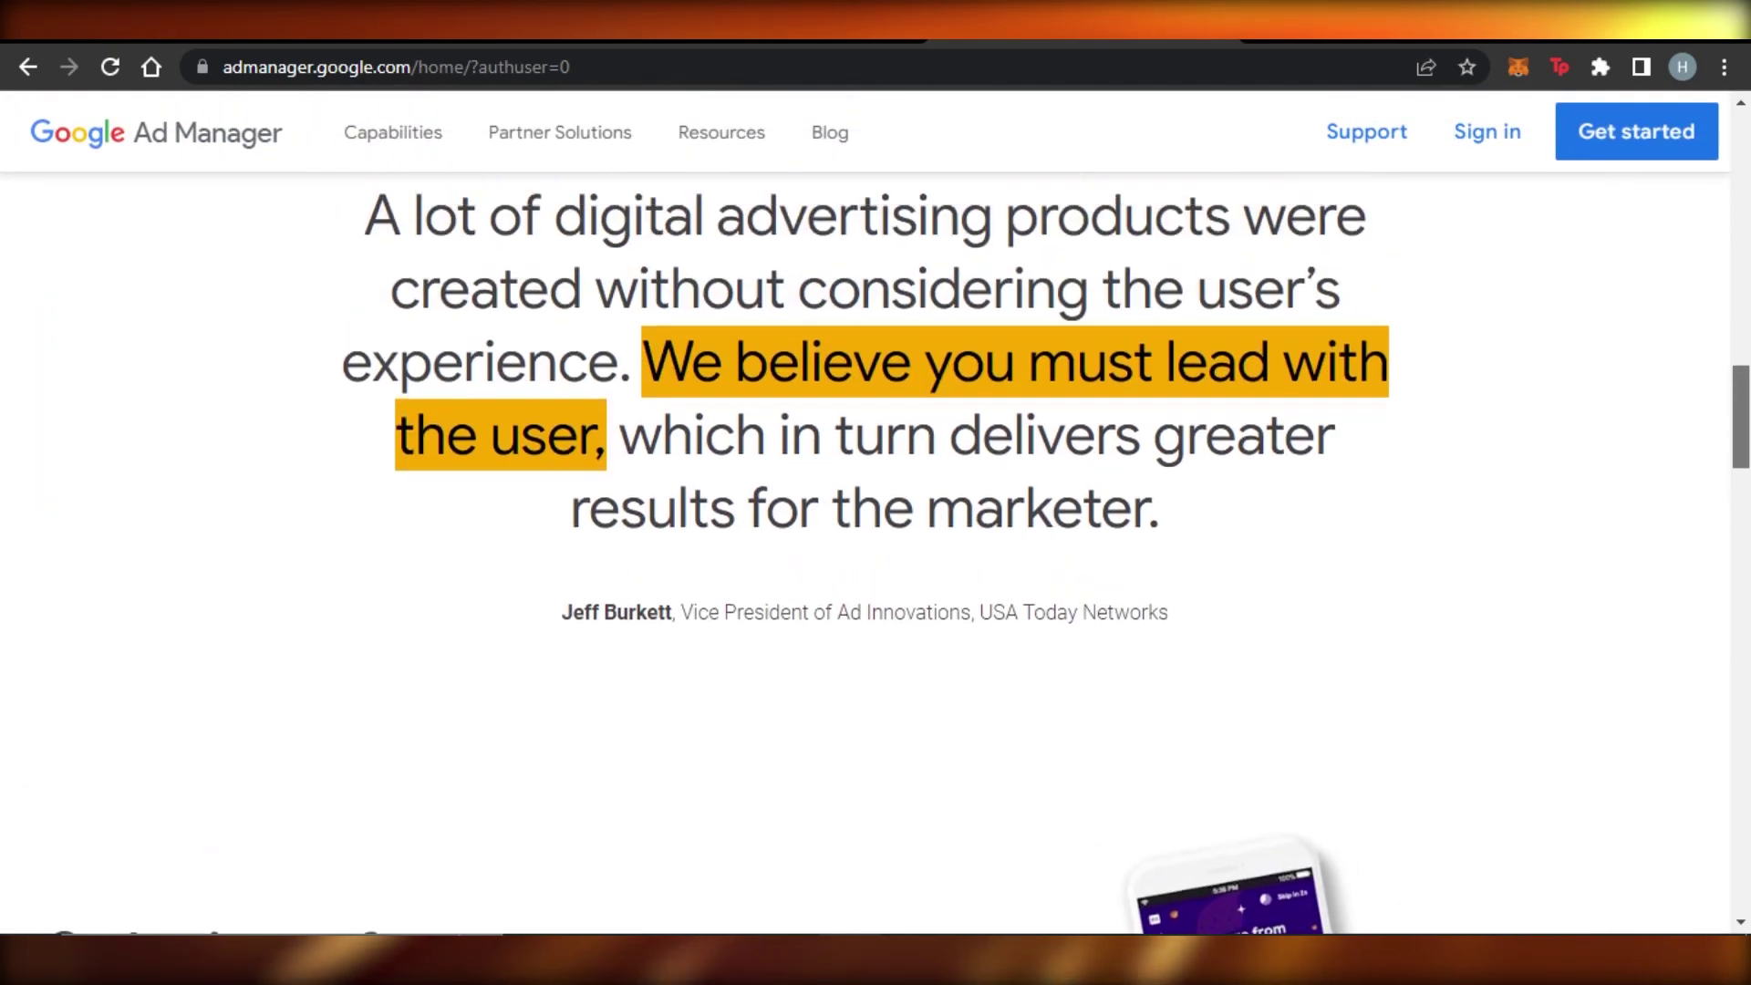
{"action": "scroll", "coordinate": [1696, 151], "scroll_direction": "up", "scroll_amount": 10}
{"action": "scroll", "coordinate": [1696, 150], "scroll_direction": "up", "scroll_amount": 4}
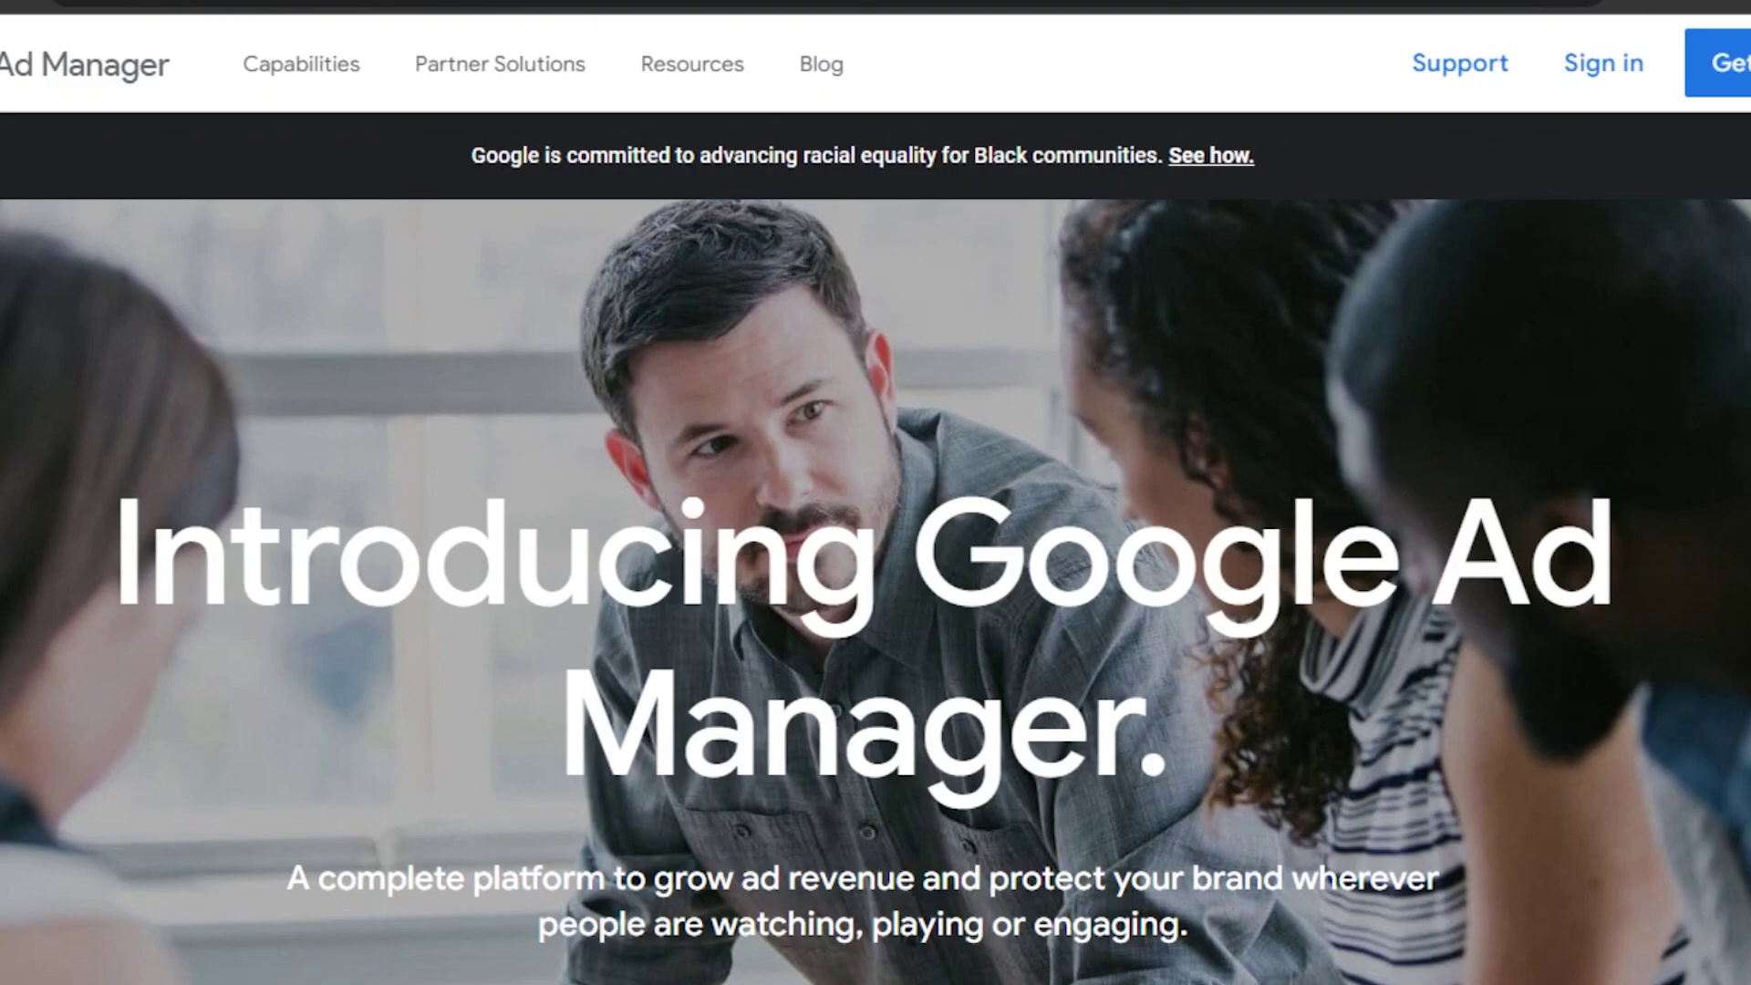
{"action": "scroll", "coordinate": [875, 547], "scroll_direction": "down", "scroll_amount": 3}
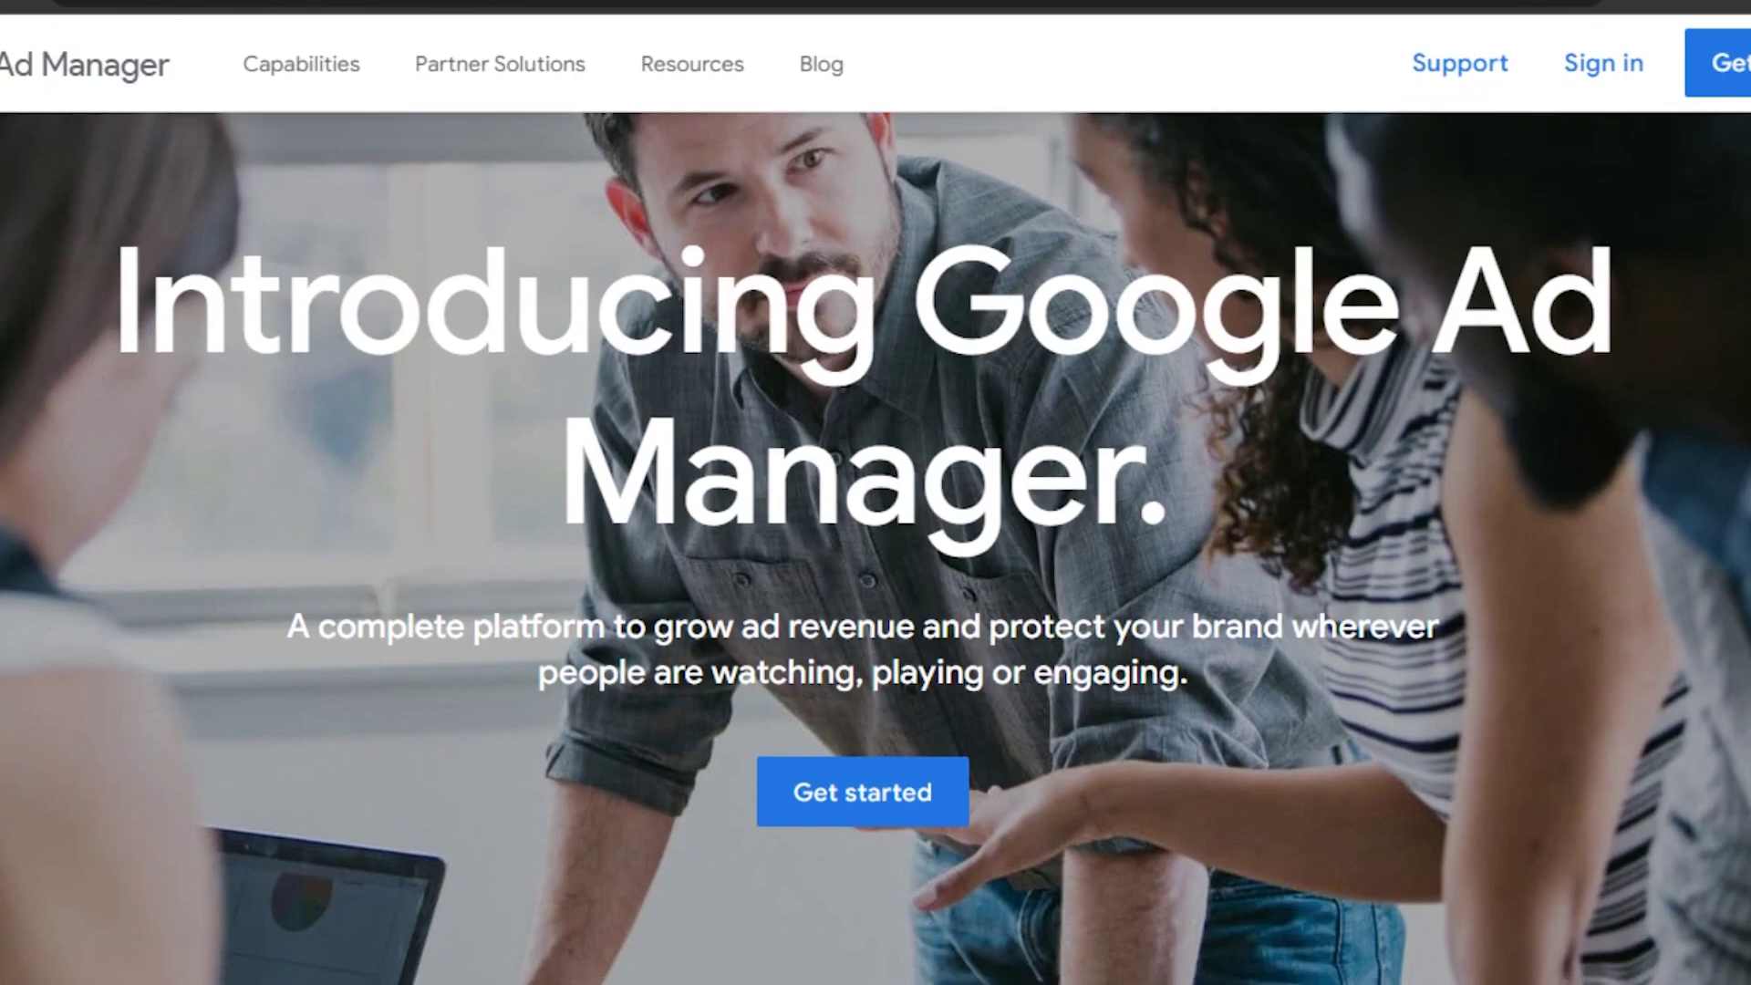
{"action": "scroll", "coordinate": [875, 547], "scroll_direction": "down", "scroll_amount": 5}
{"action": "scroll", "coordinate": [876, 547], "scroll_direction": "down", "scroll_amount": 5}
{"action": "scroll", "coordinate": [876, 492], "scroll_direction": "down", "scroll_amount": 2}
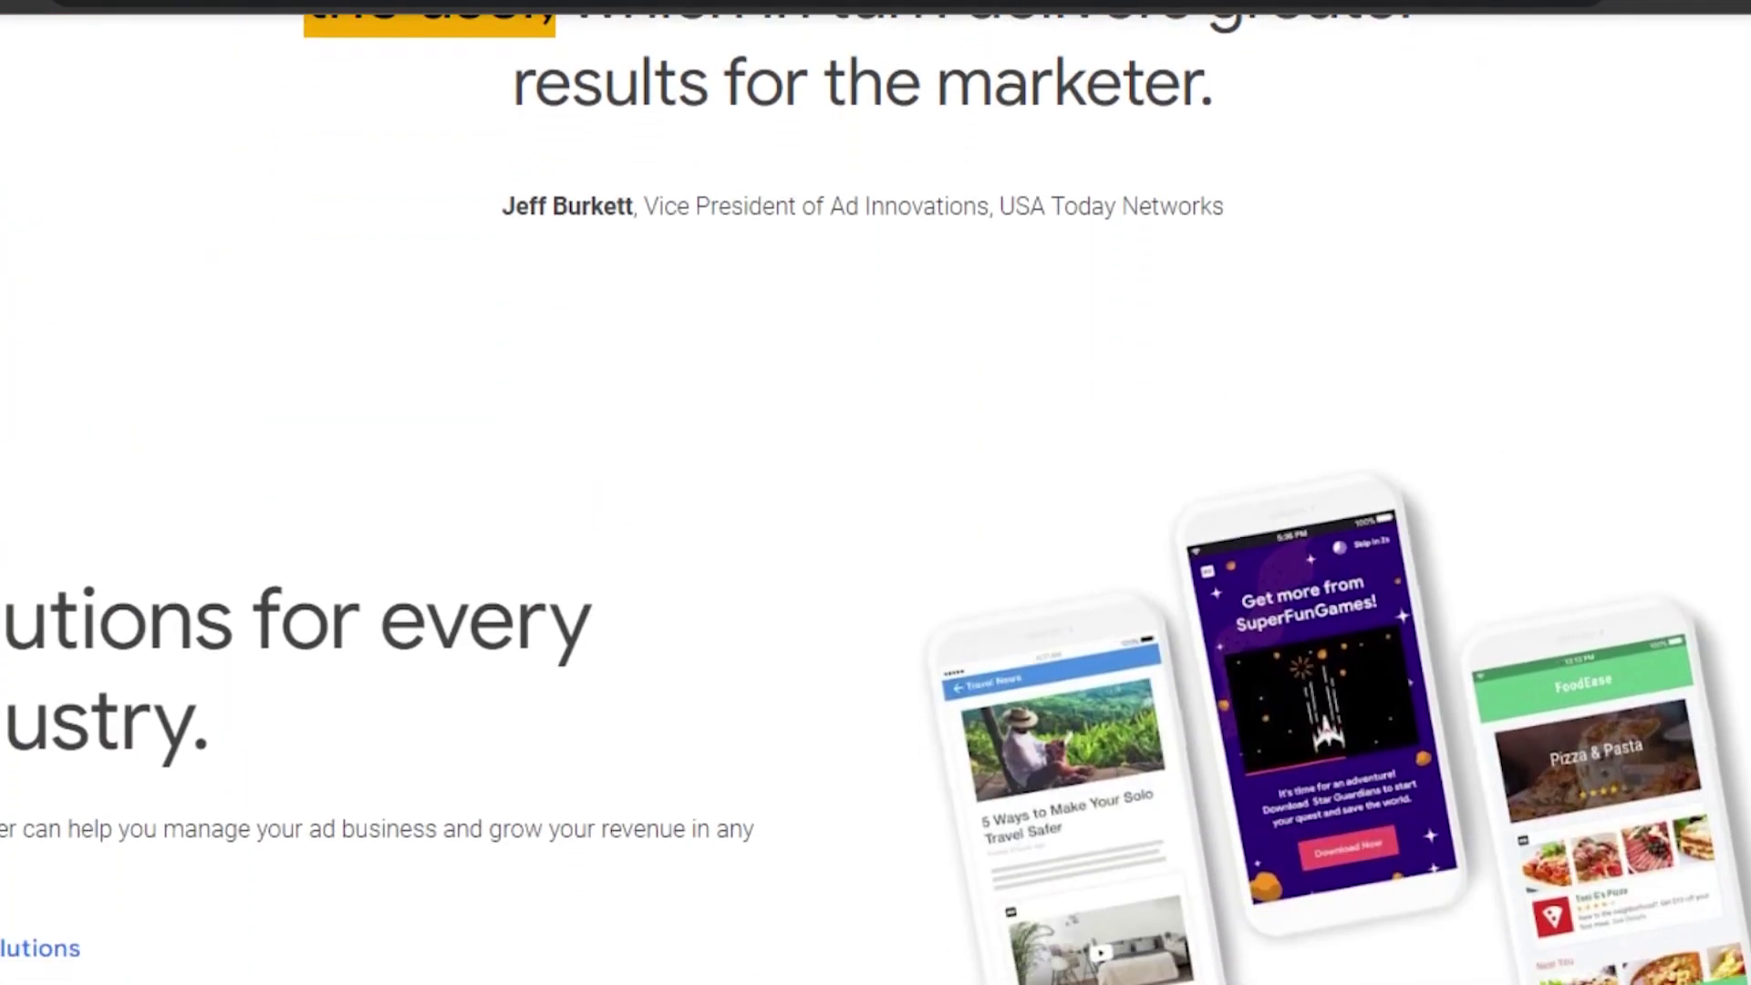
{"action": "scroll", "coordinate": [876, 492], "scroll_direction": "up", "scroll_amount": 10}
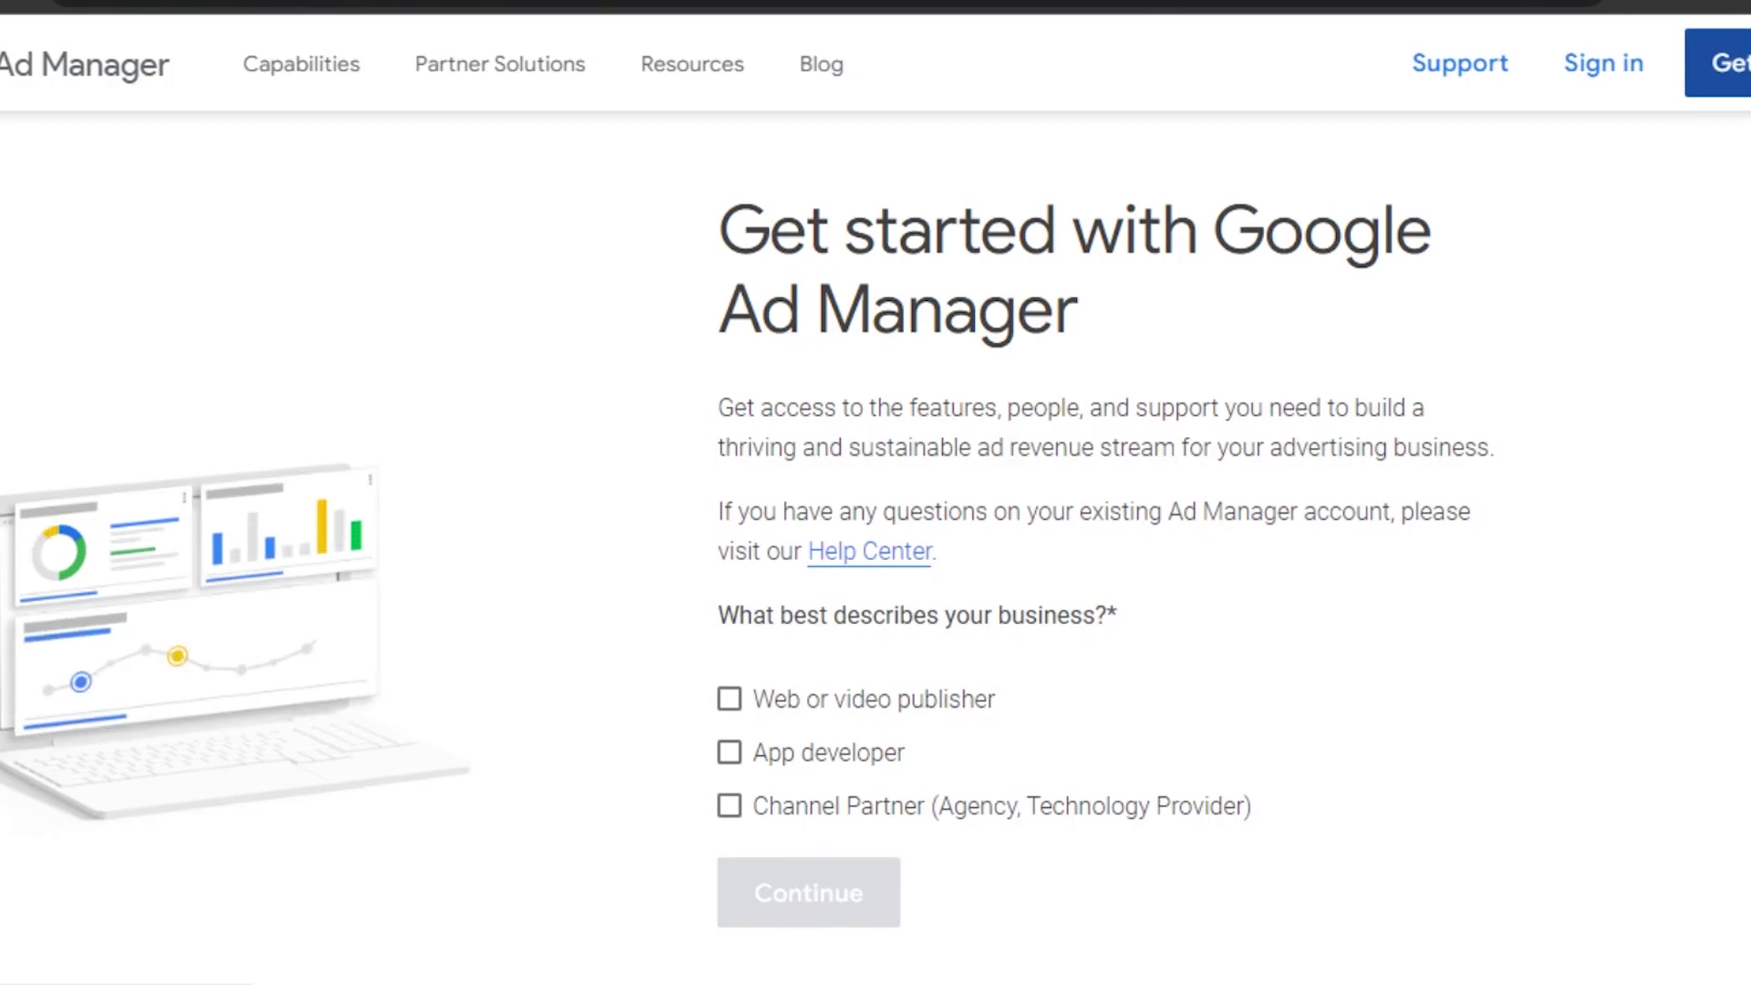
Choose 'Web or video publisher' as the business type and continue to the next step.
{"action": "scroll", "coordinate": [875, 547], "scroll_direction": "down", "scroll_amount": 4}
{"action": "scroll", "coordinate": [892, 260], "scroll_direction": "up", "scroll_amount": 2}
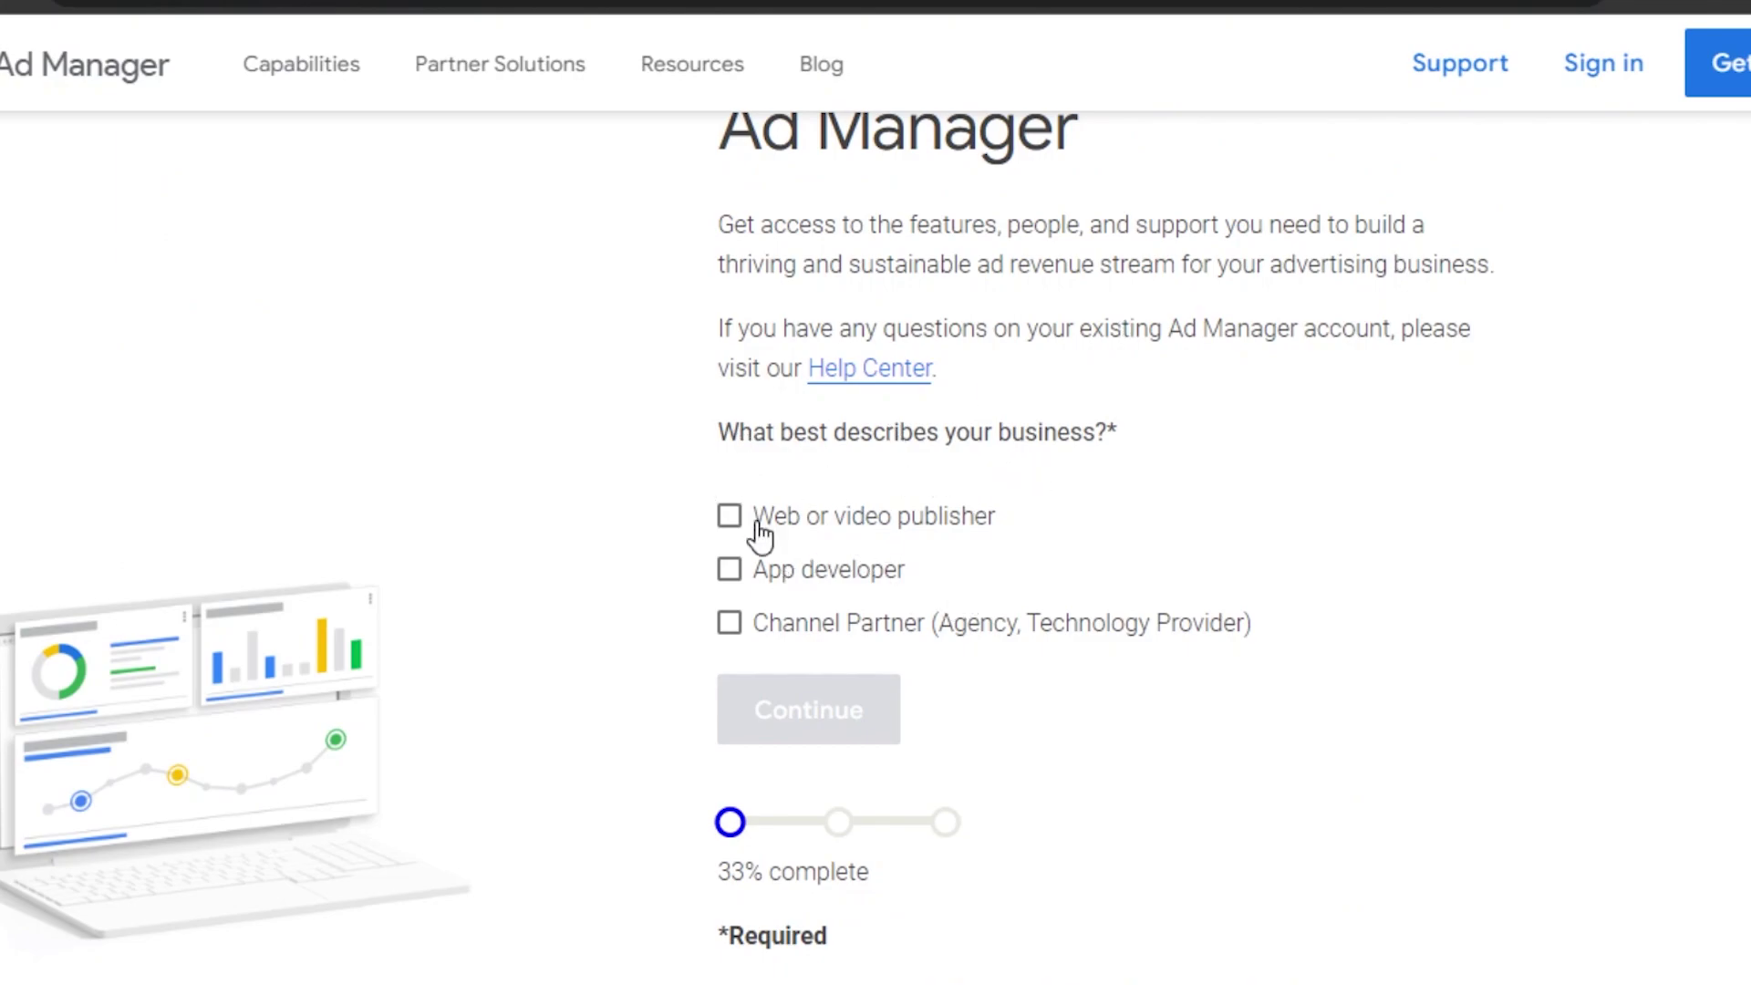
{"action": "left_click", "coordinate": [729, 518]}
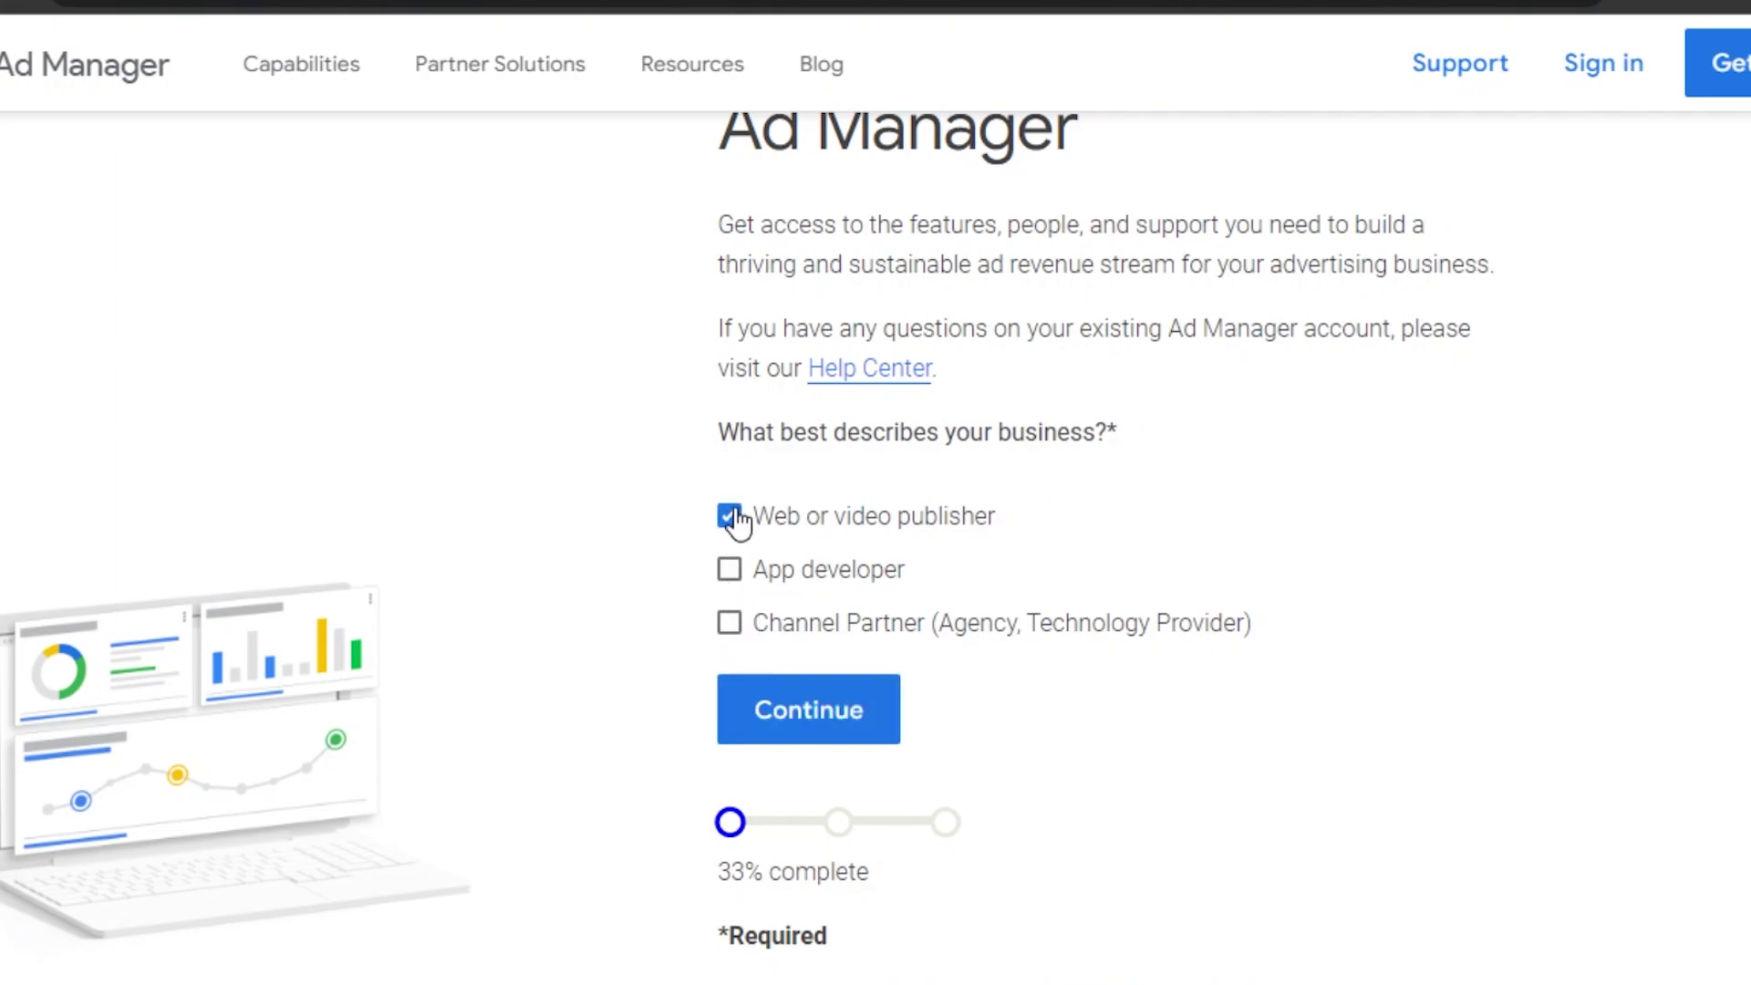
{"action": "left_click", "coordinate": [852, 712]}
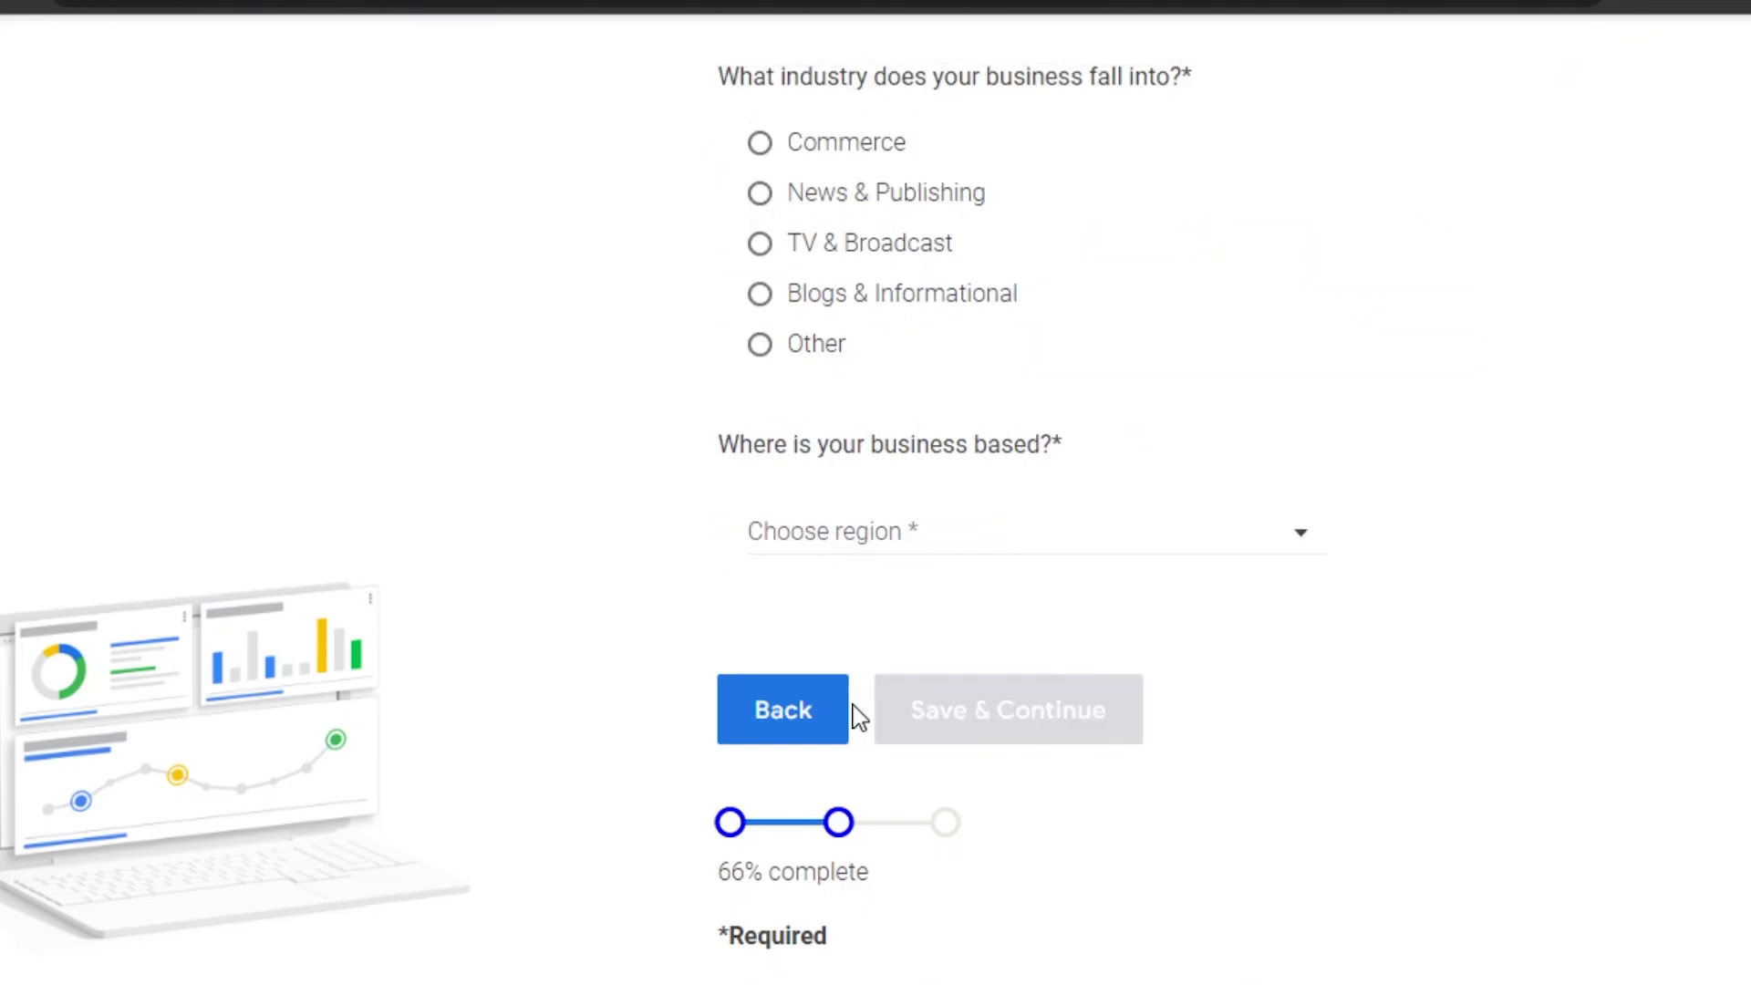
Request the feature for a central place to monetize multiple channels.
{"action": "scroll", "coordinate": [875, 492], "scroll_direction": "up", "scroll_amount": 10}
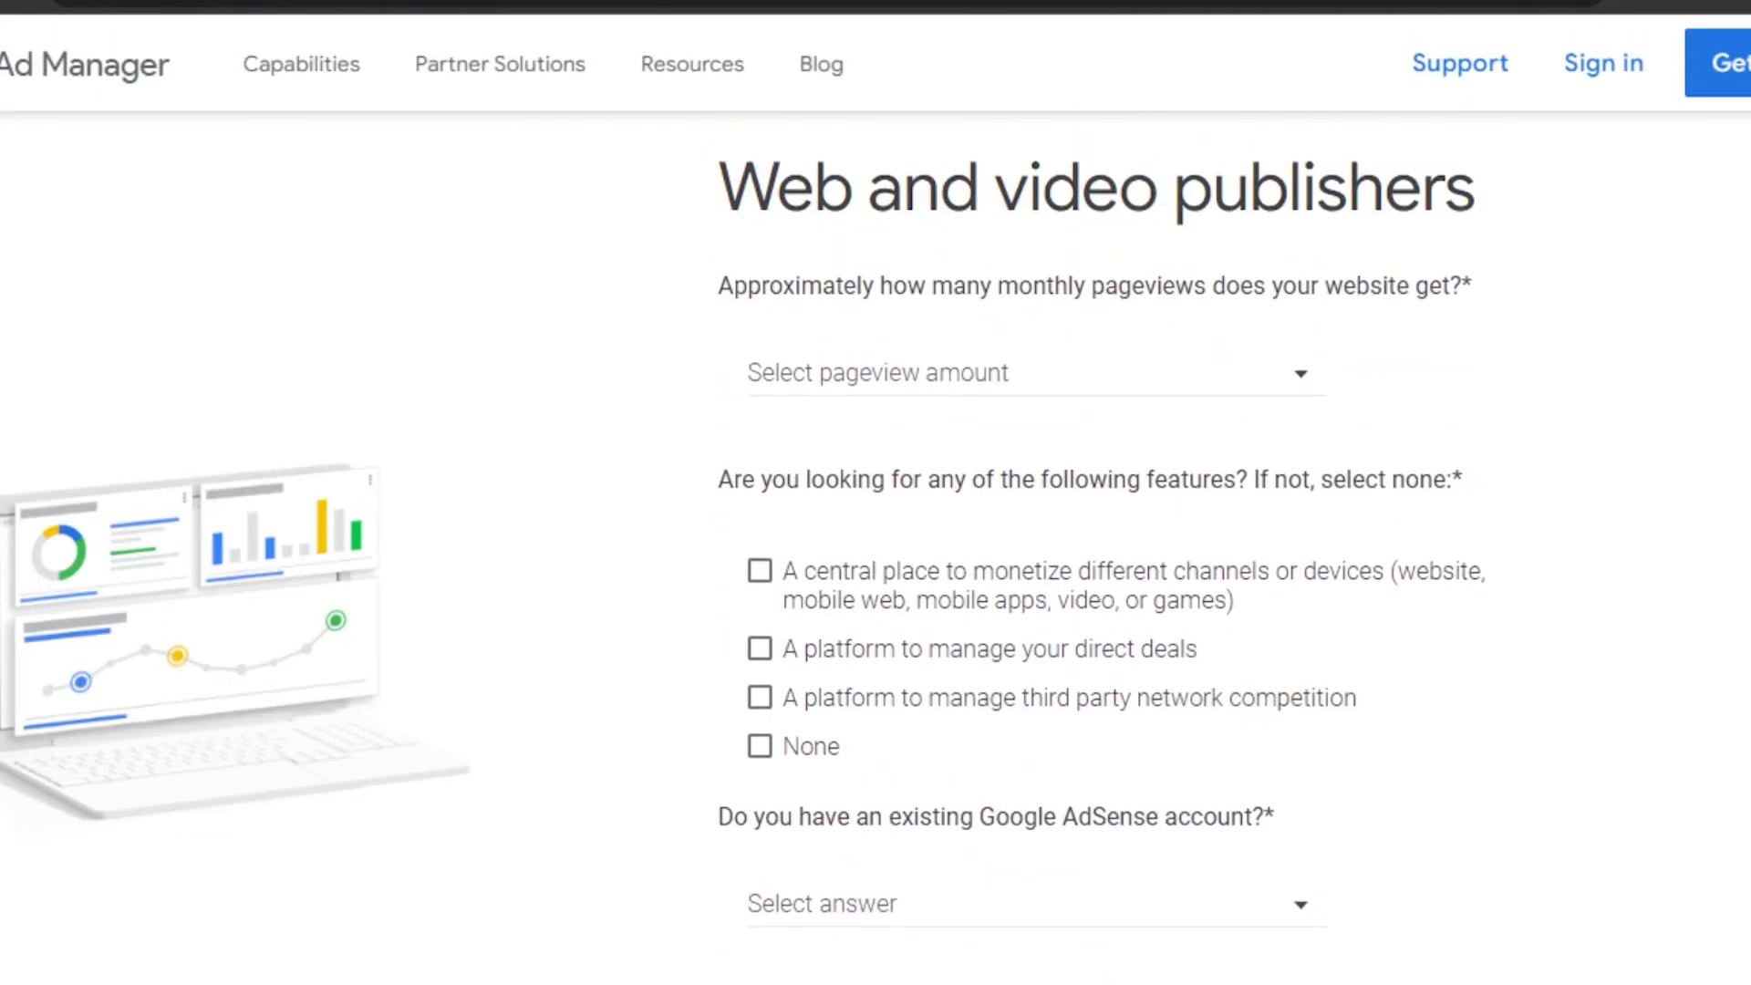
{"action": "scroll", "coordinate": [1100, 542], "scroll_direction": "down", "scroll_amount": 1}
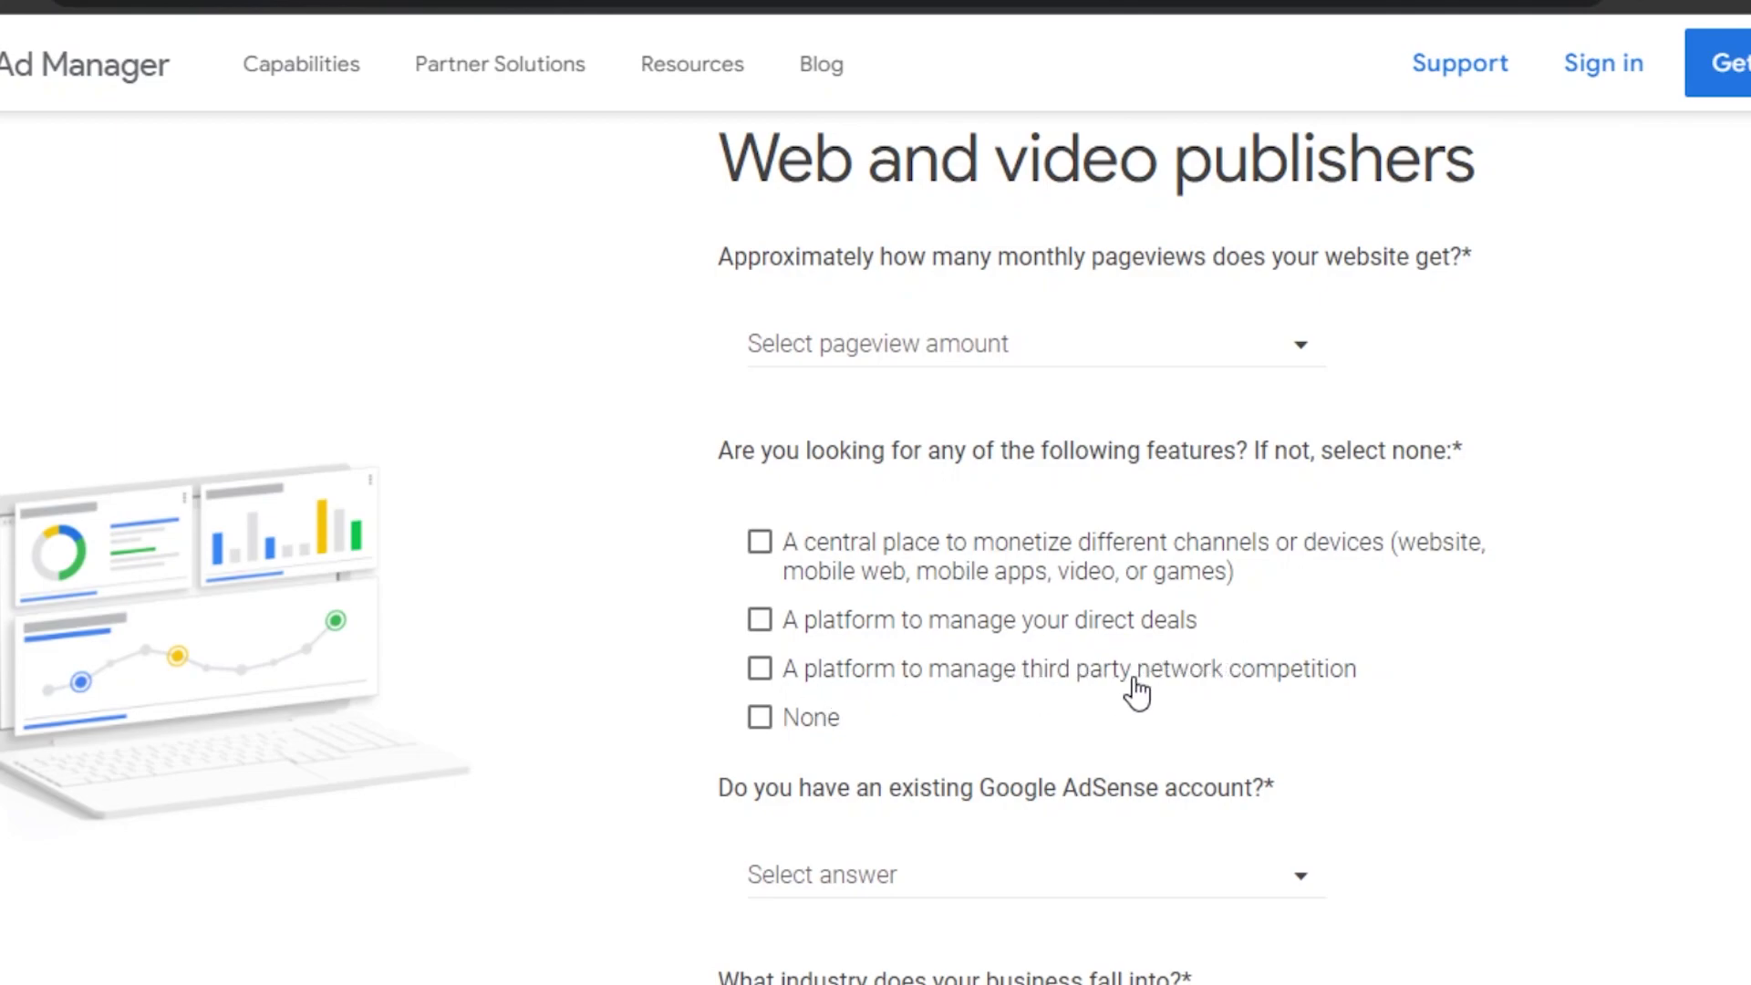
{"action": "left_click", "coordinate": [761, 543]}
Answer No to having an existing Google AdSense account.
{"action": "scroll", "coordinate": [1295, 464], "scroll_direction": "down", "scroll_amount": 5}
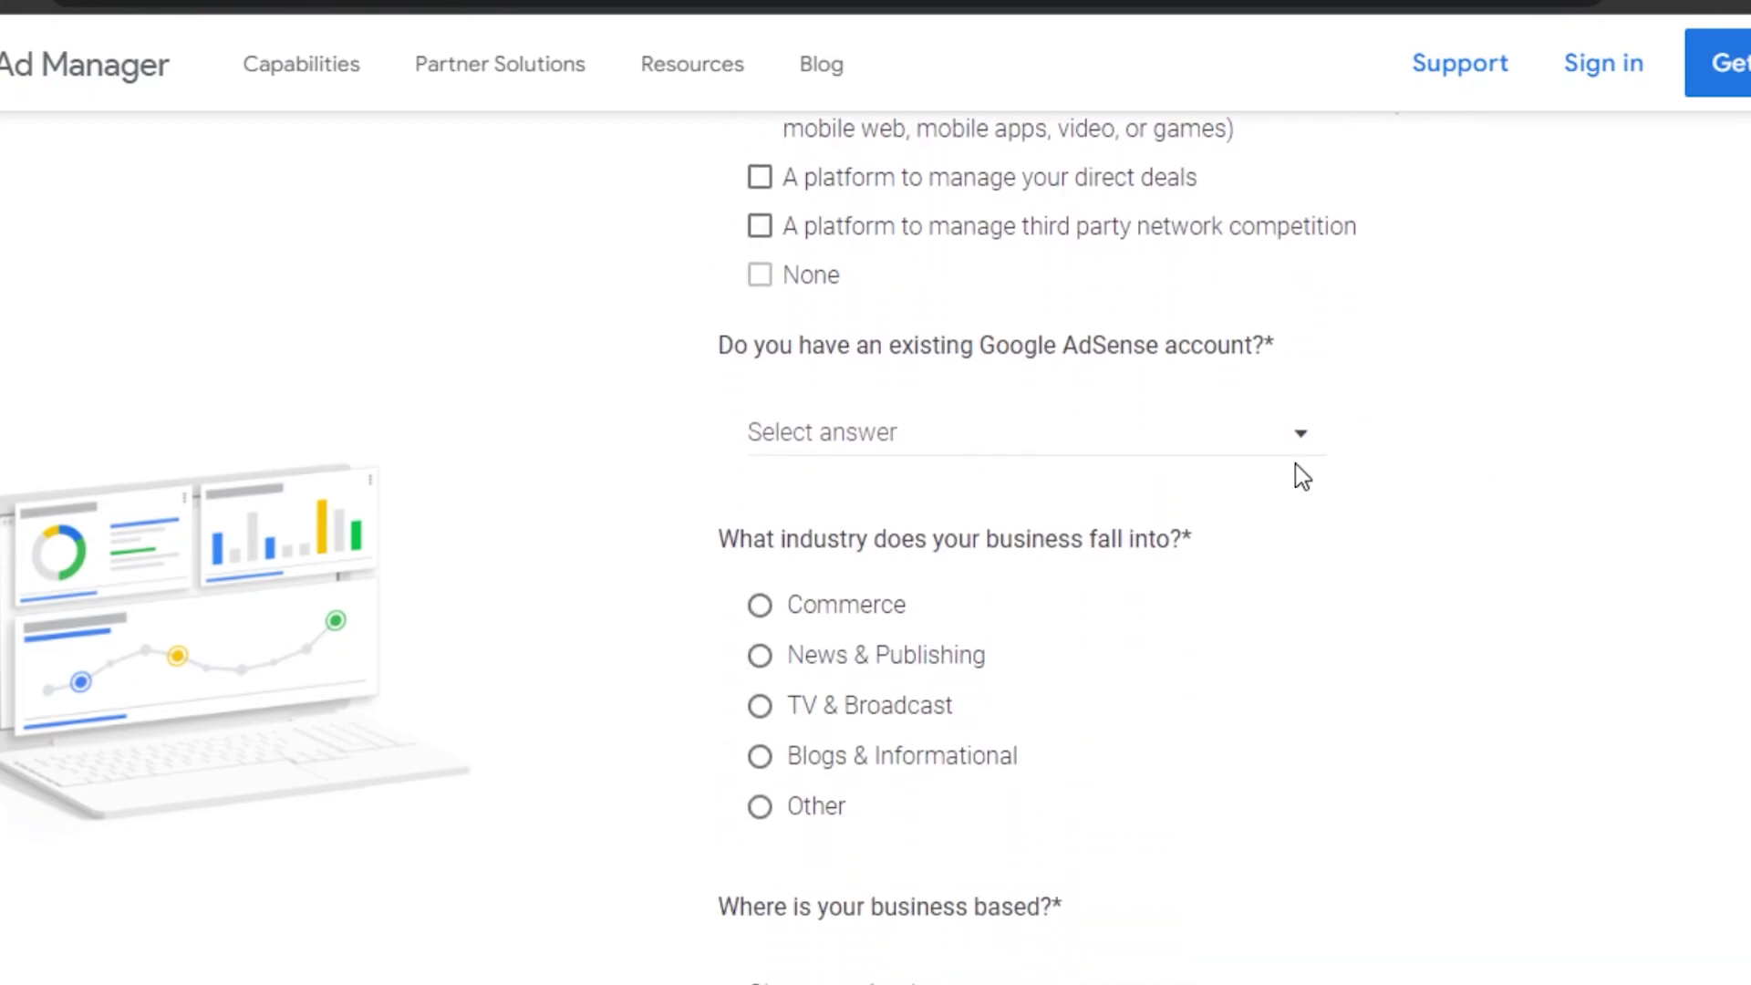
{"action": "left_click", "coordinate": [1104, 438]}
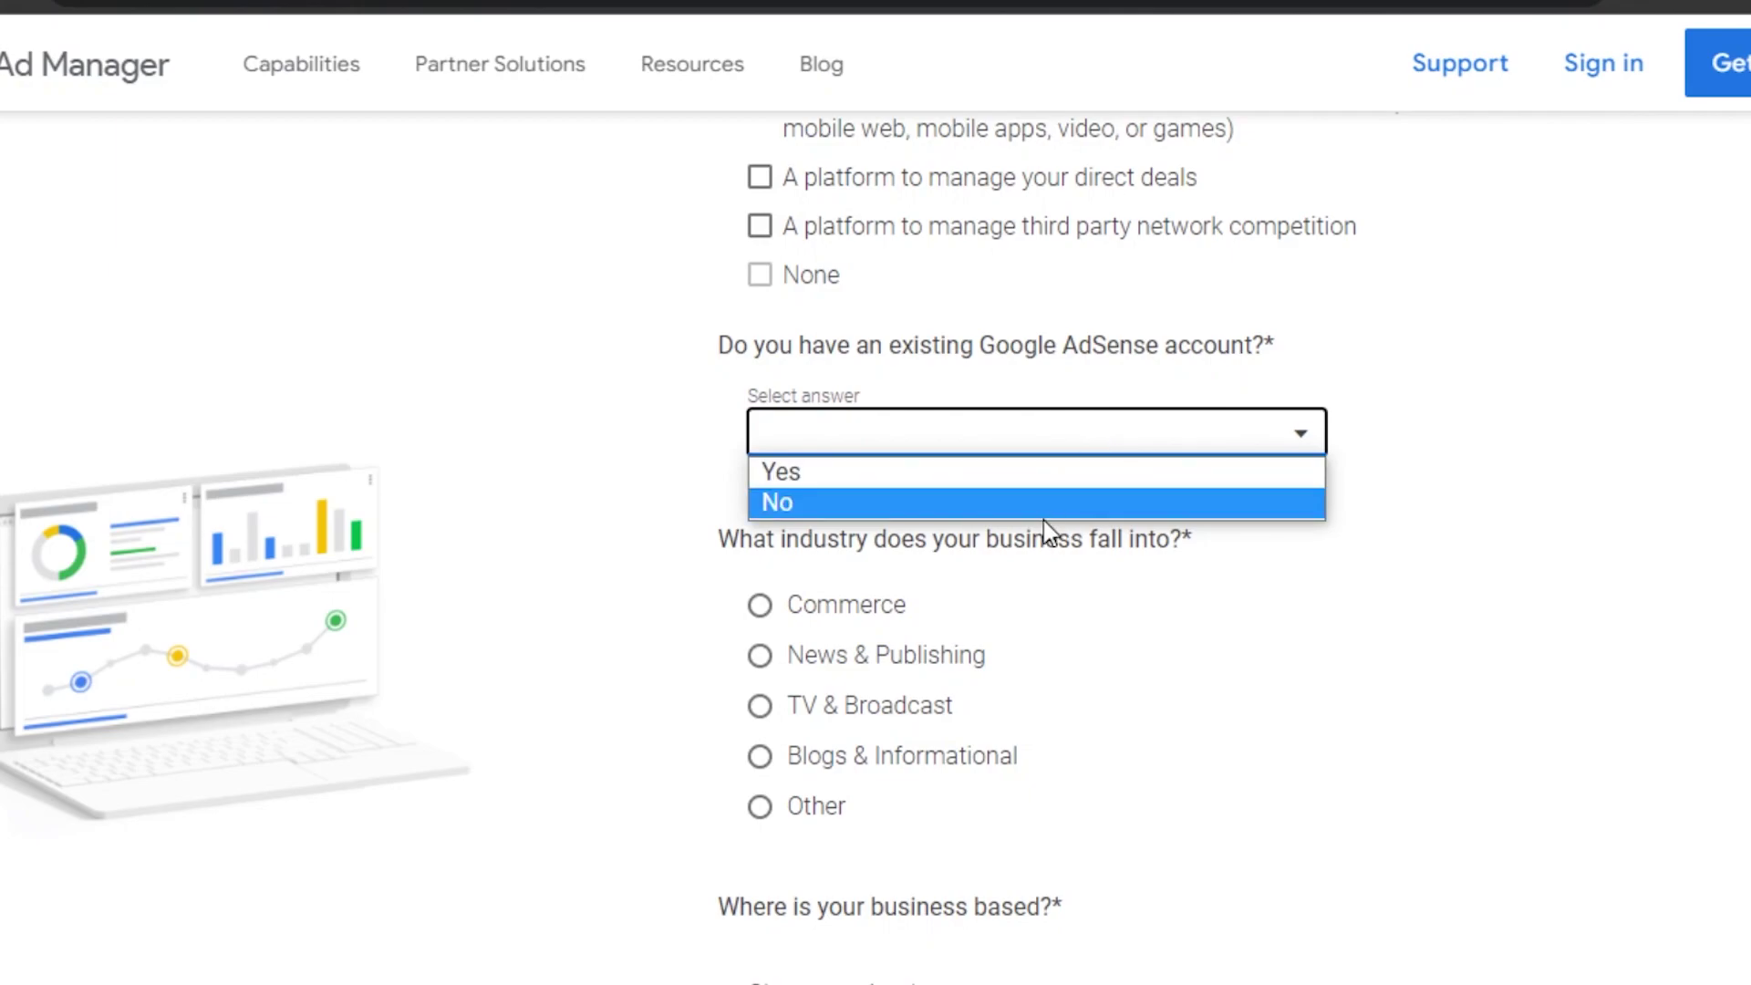
{"action": "left_click", "coordinate": [933, 501]}
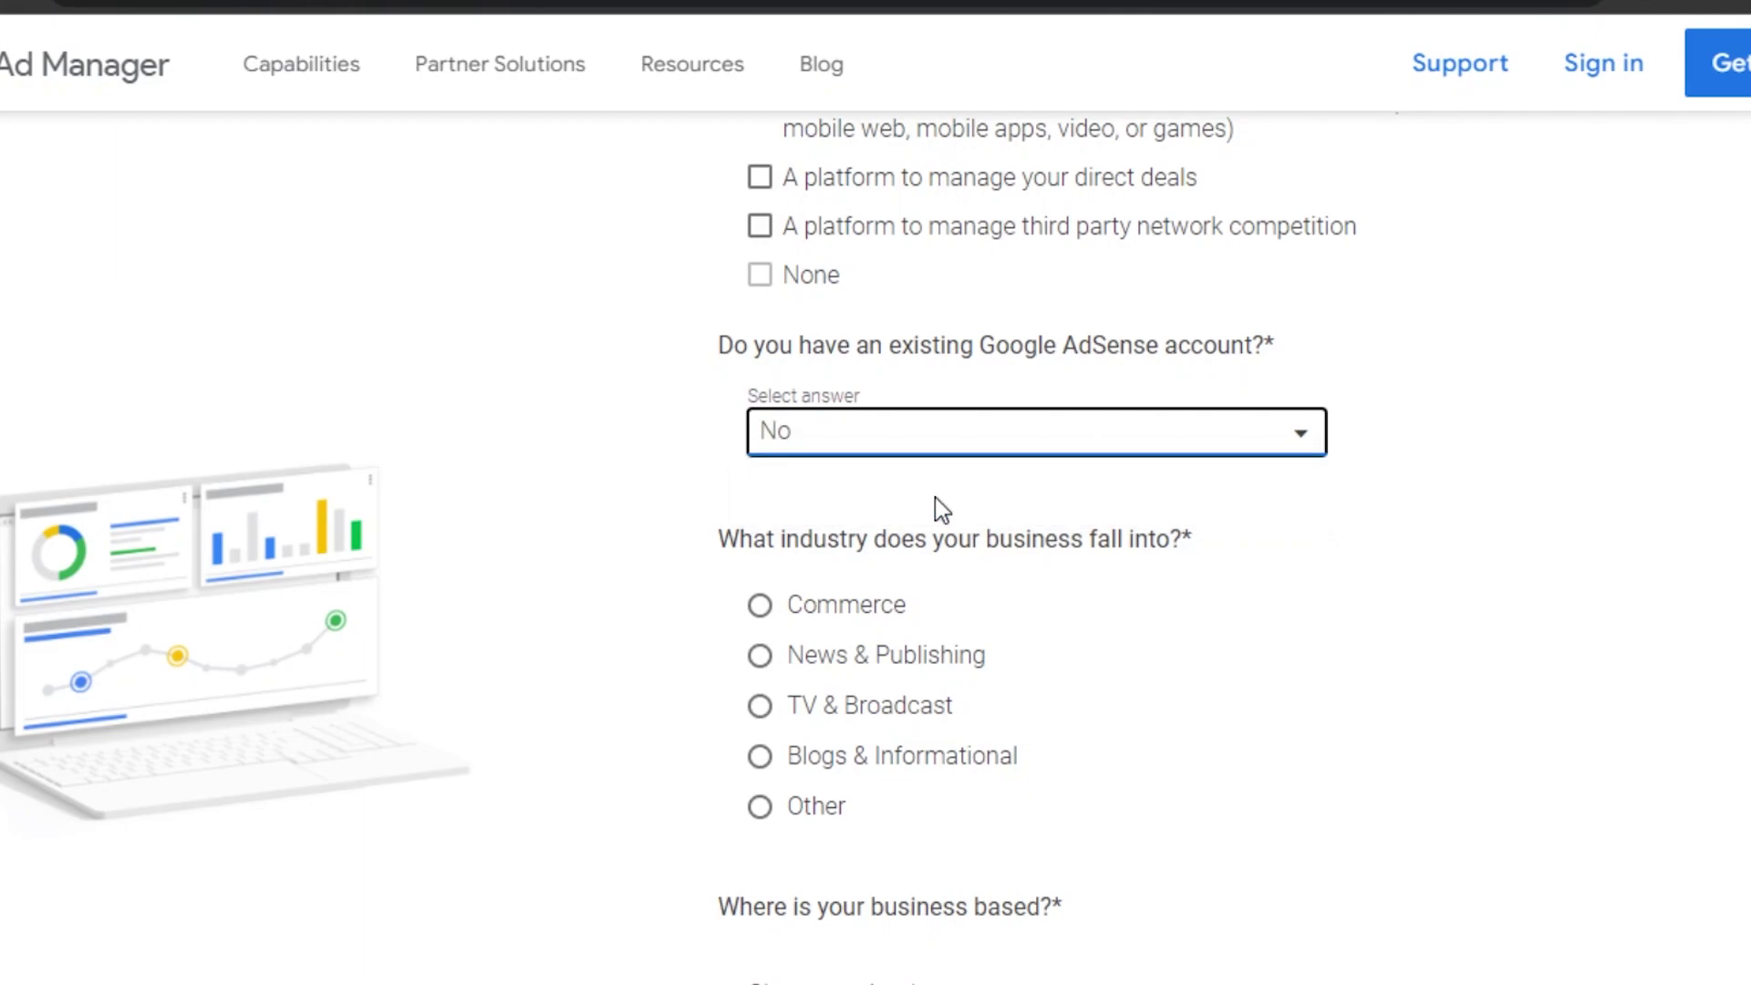
{"action": "scroll", "coordinate": [933, 496], "scroll_direction": "down", "scroll_amount": 3}
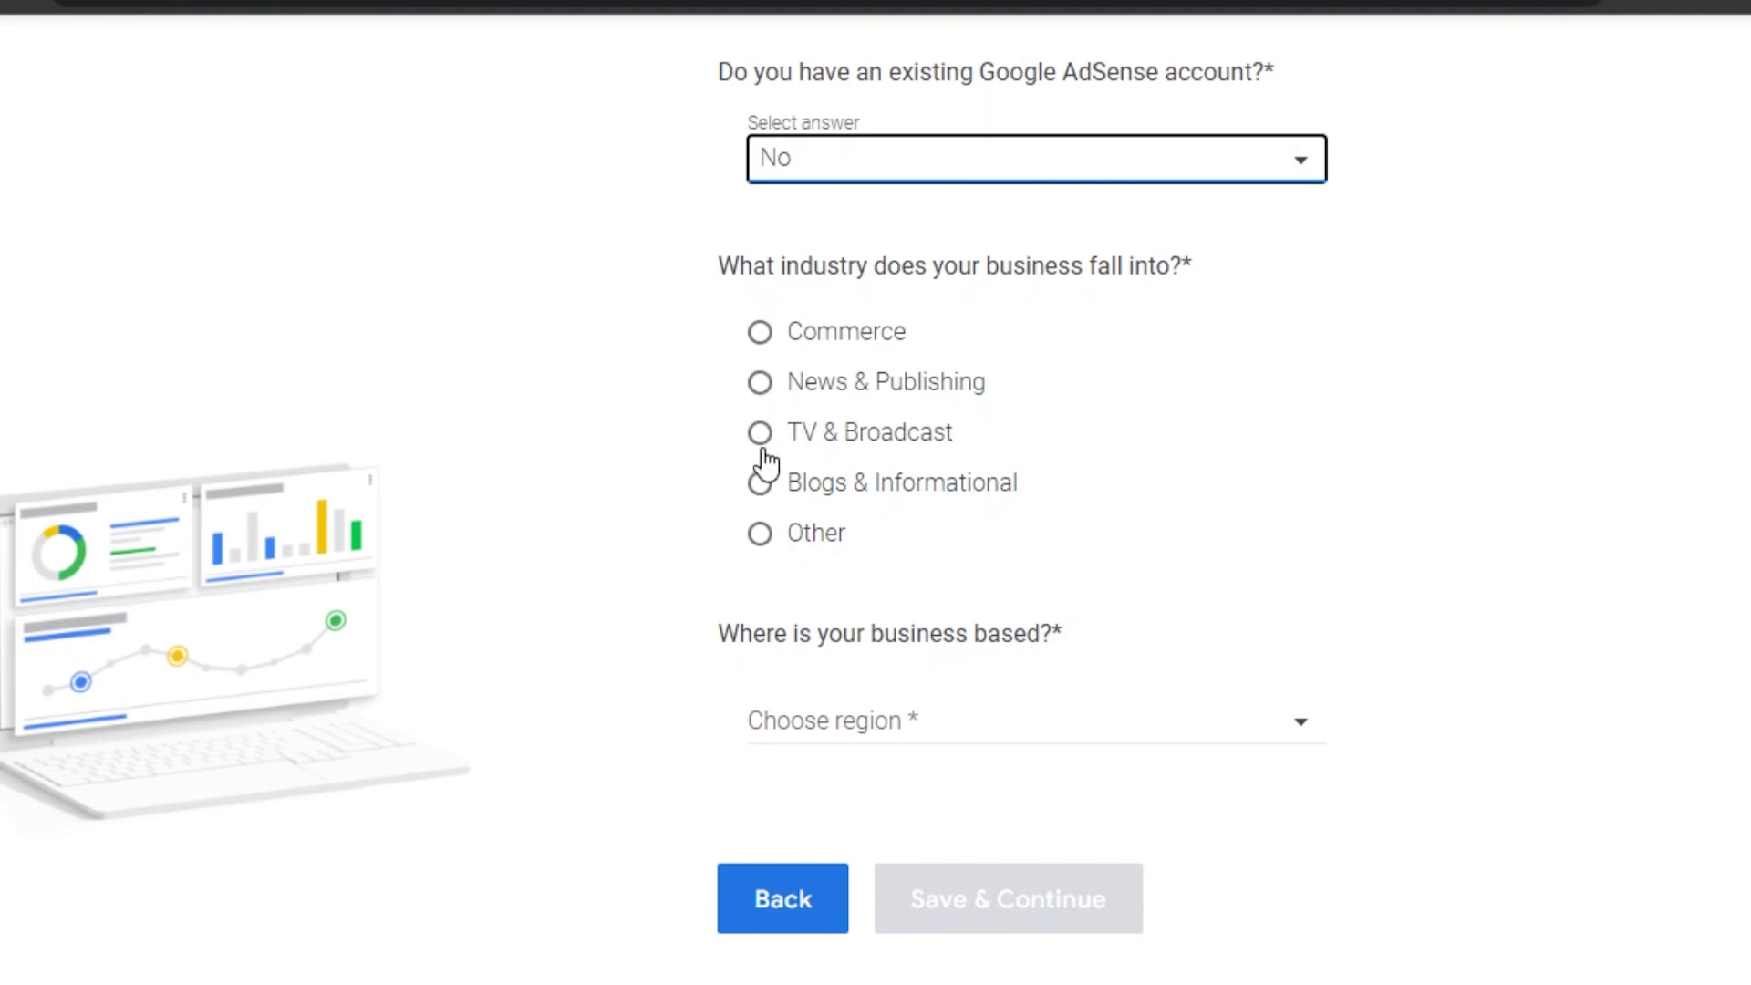
Set the business industry to Other and the business region to Asia.
{"action": "left_click", "coordinate": [763, 538]}
{"action": "left_click", "coordinate": [760, 538]}
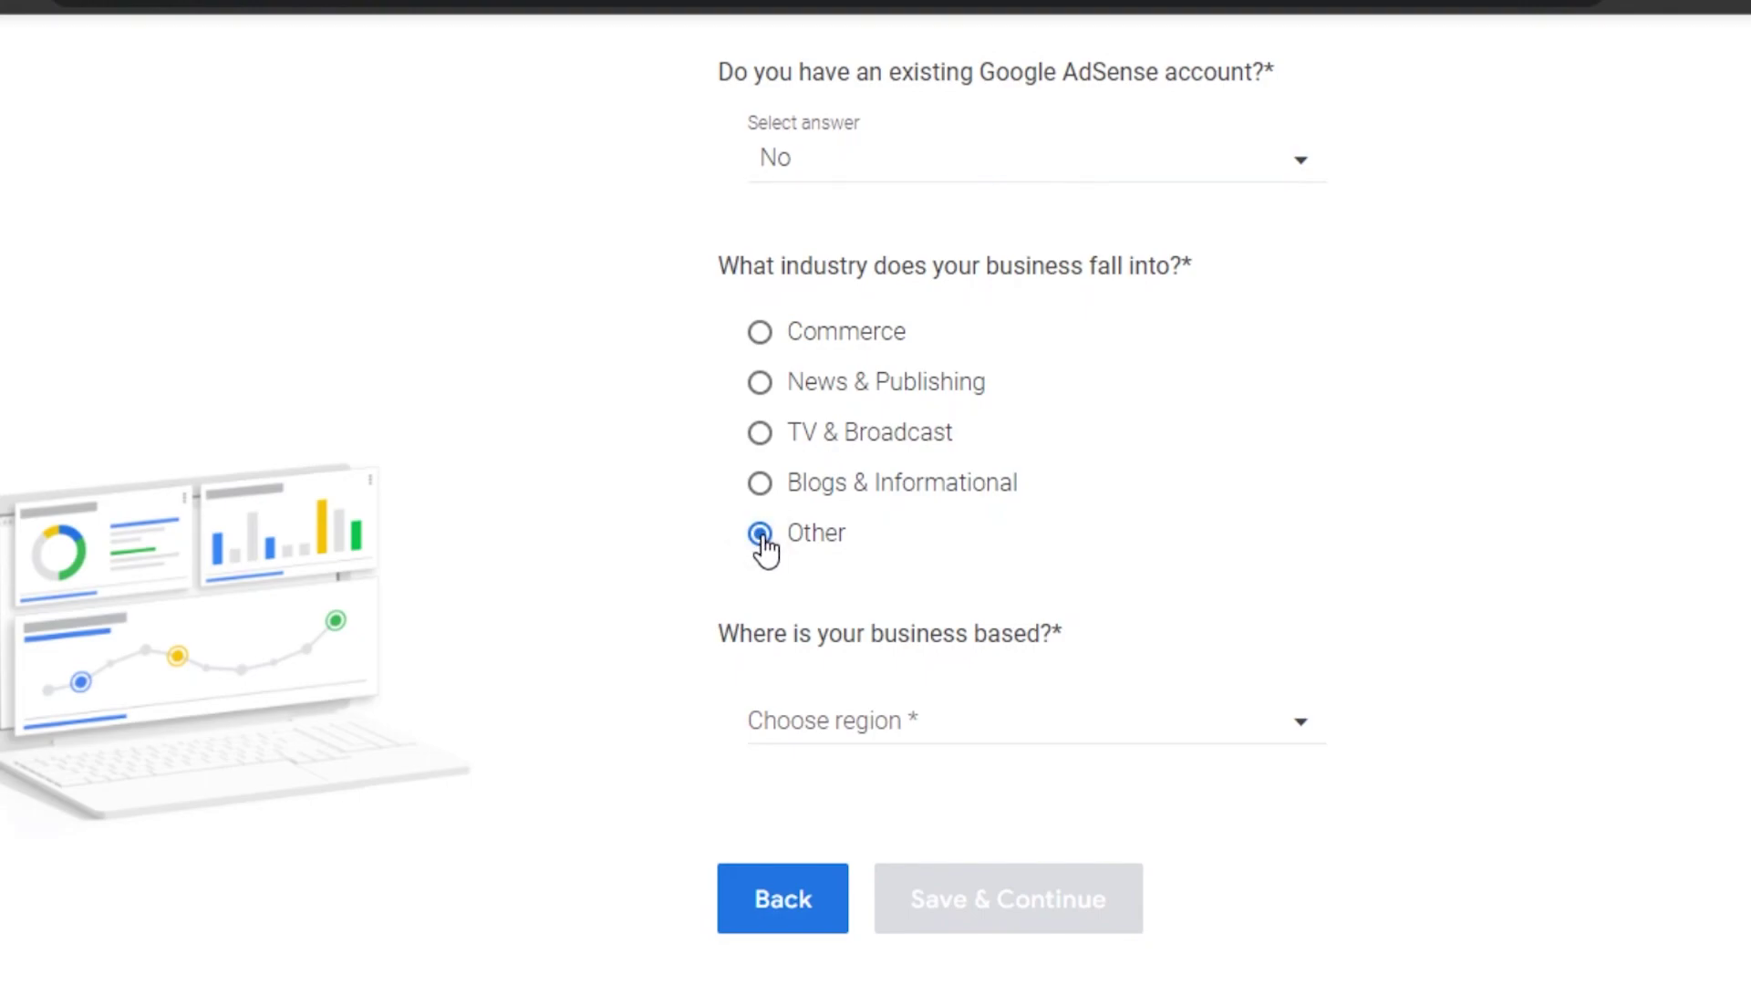
{"action": "scroll", "coordinate": [1173, 507], "scroll_direction": "down", "scroll_amount": 2}
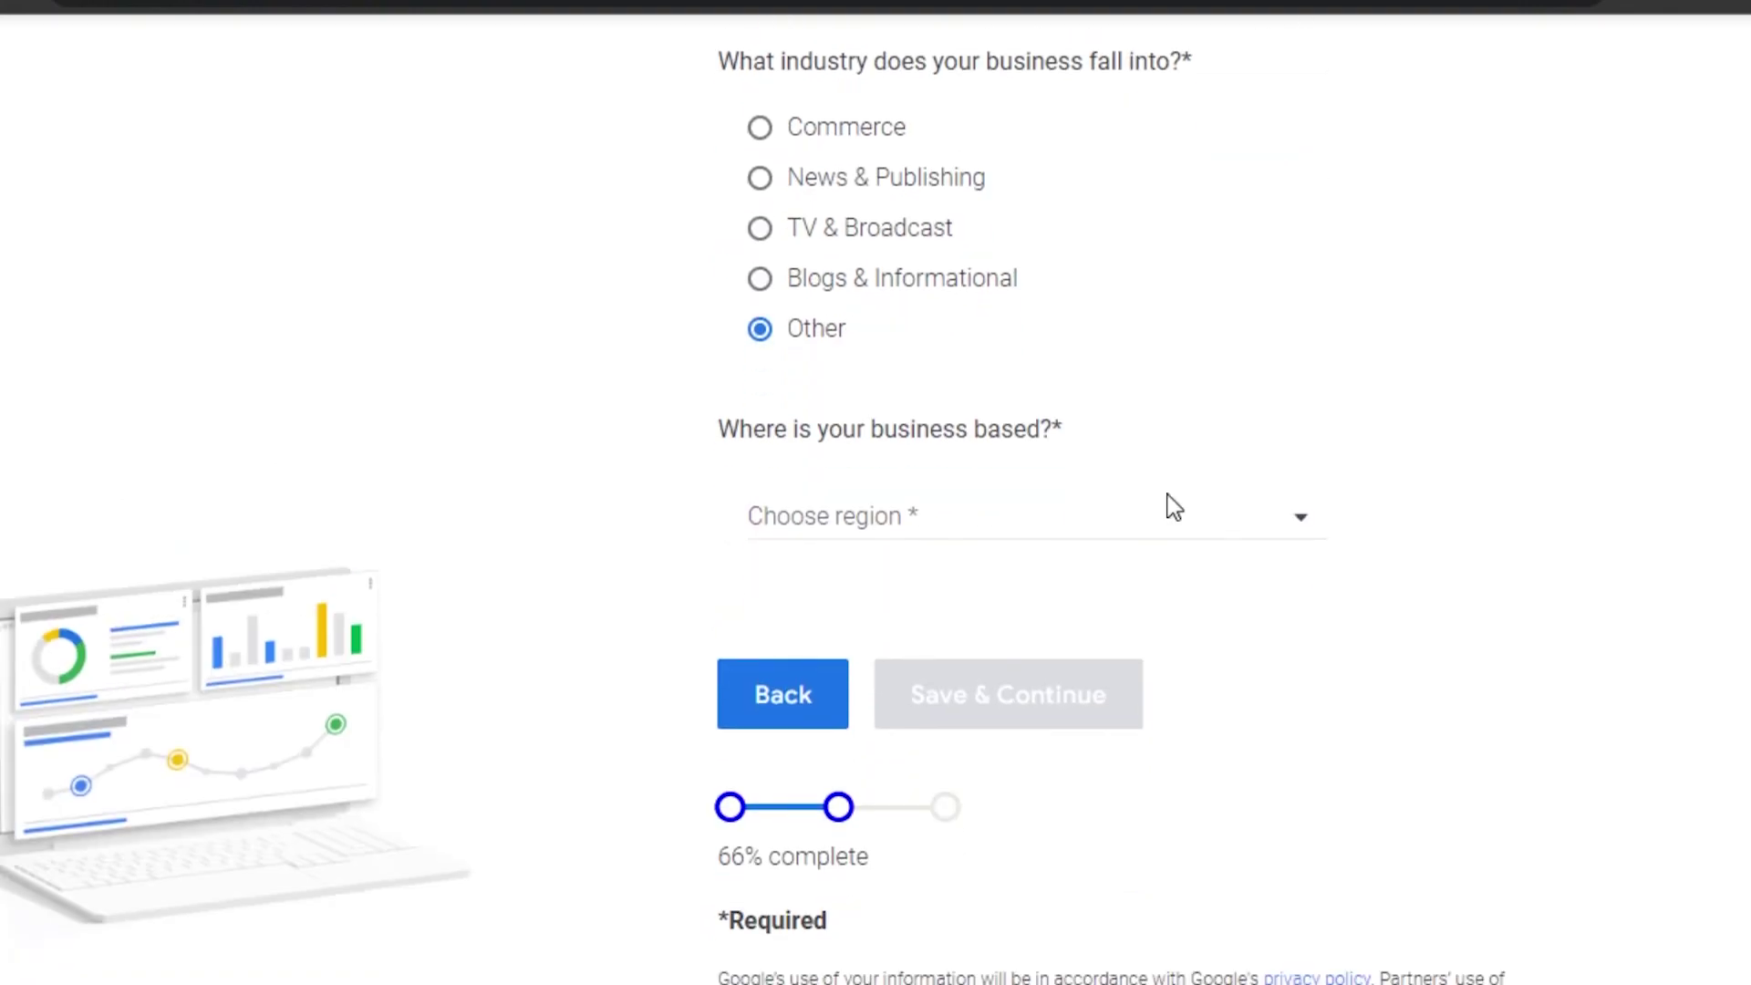
{"action": "left_click", "coordinate": [939, 524]}
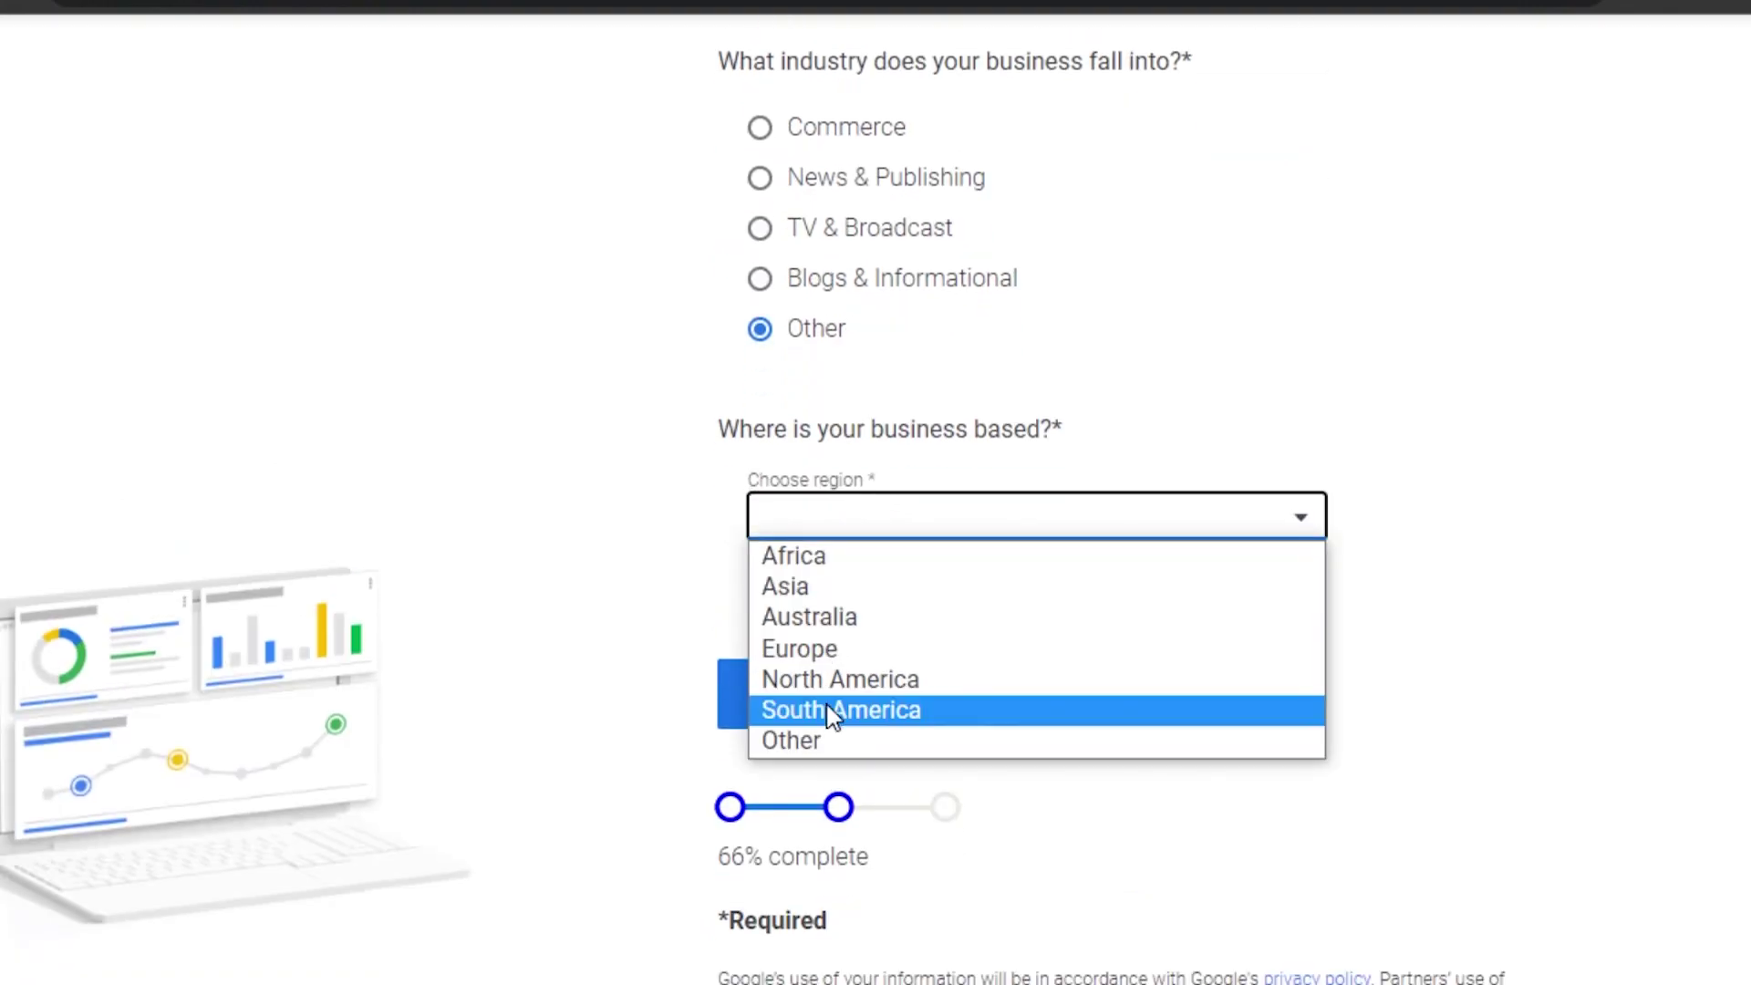
{"action": "left_click", "coordinate": [798, 588]}
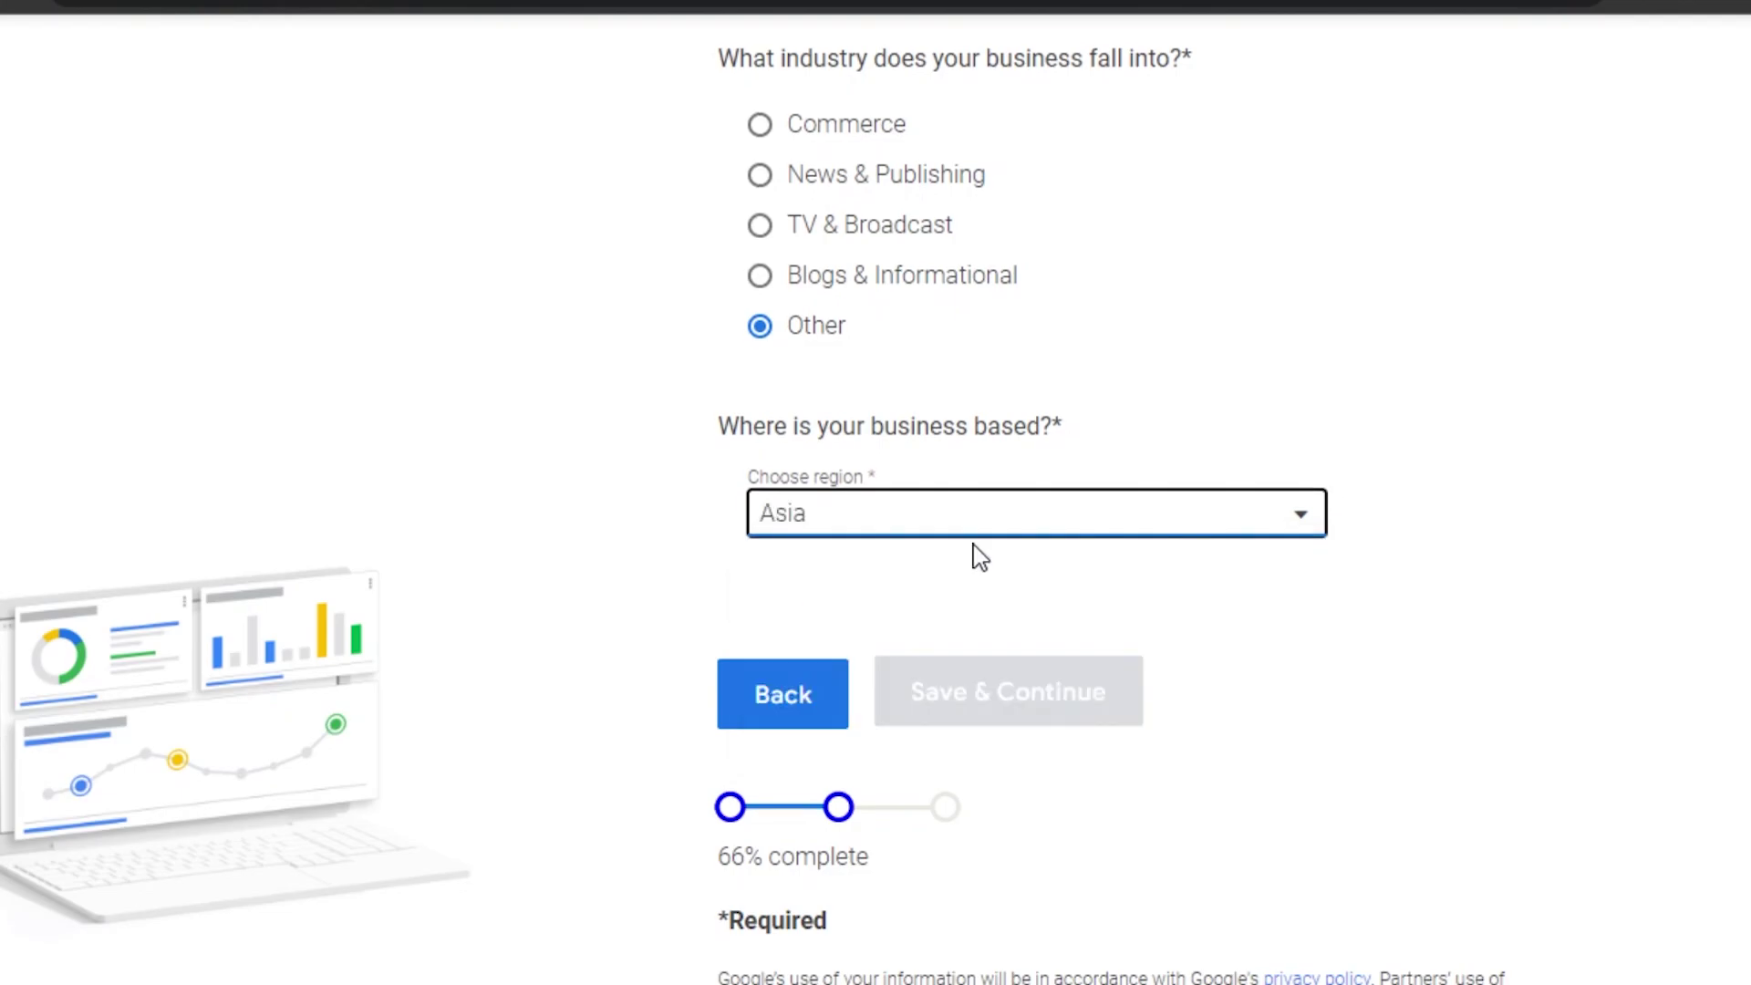
{"action": "scroll", "coordinate": [1036, 391], "scroll_direction": "down", "scroll_amount": 5}
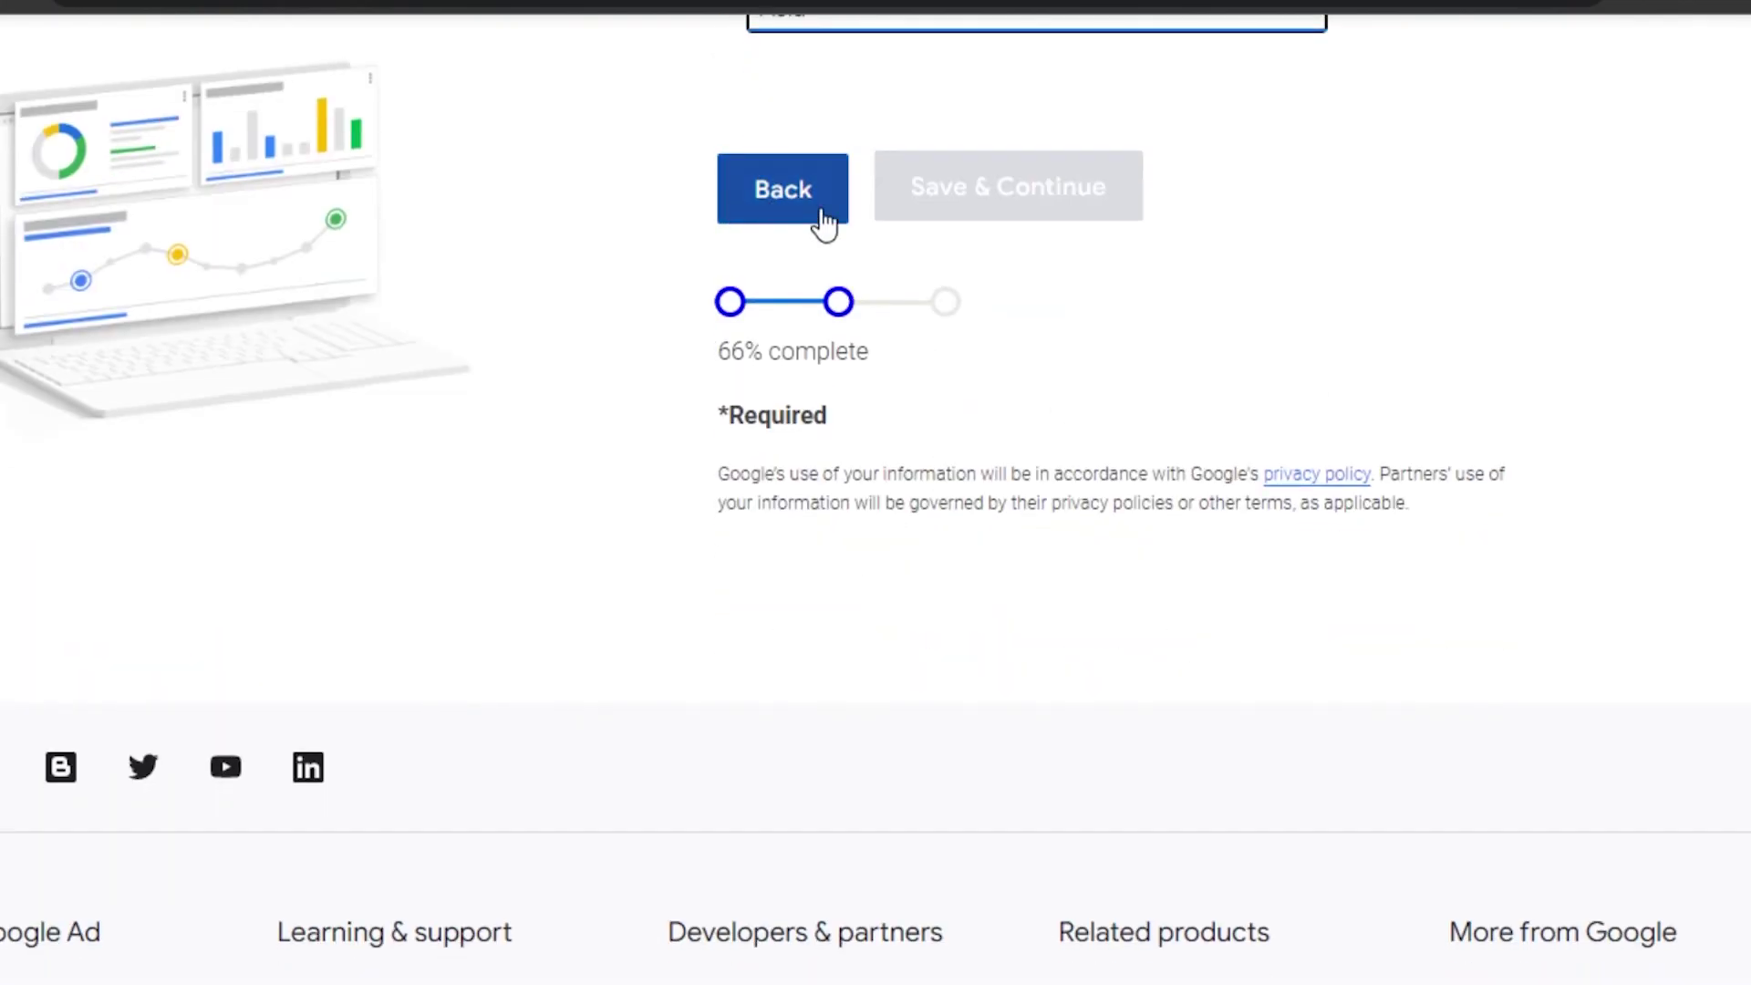
{"action": "scroll", "coordinate": [1094, 492], "scroll_direction": "up", "scroll_amount": 12}
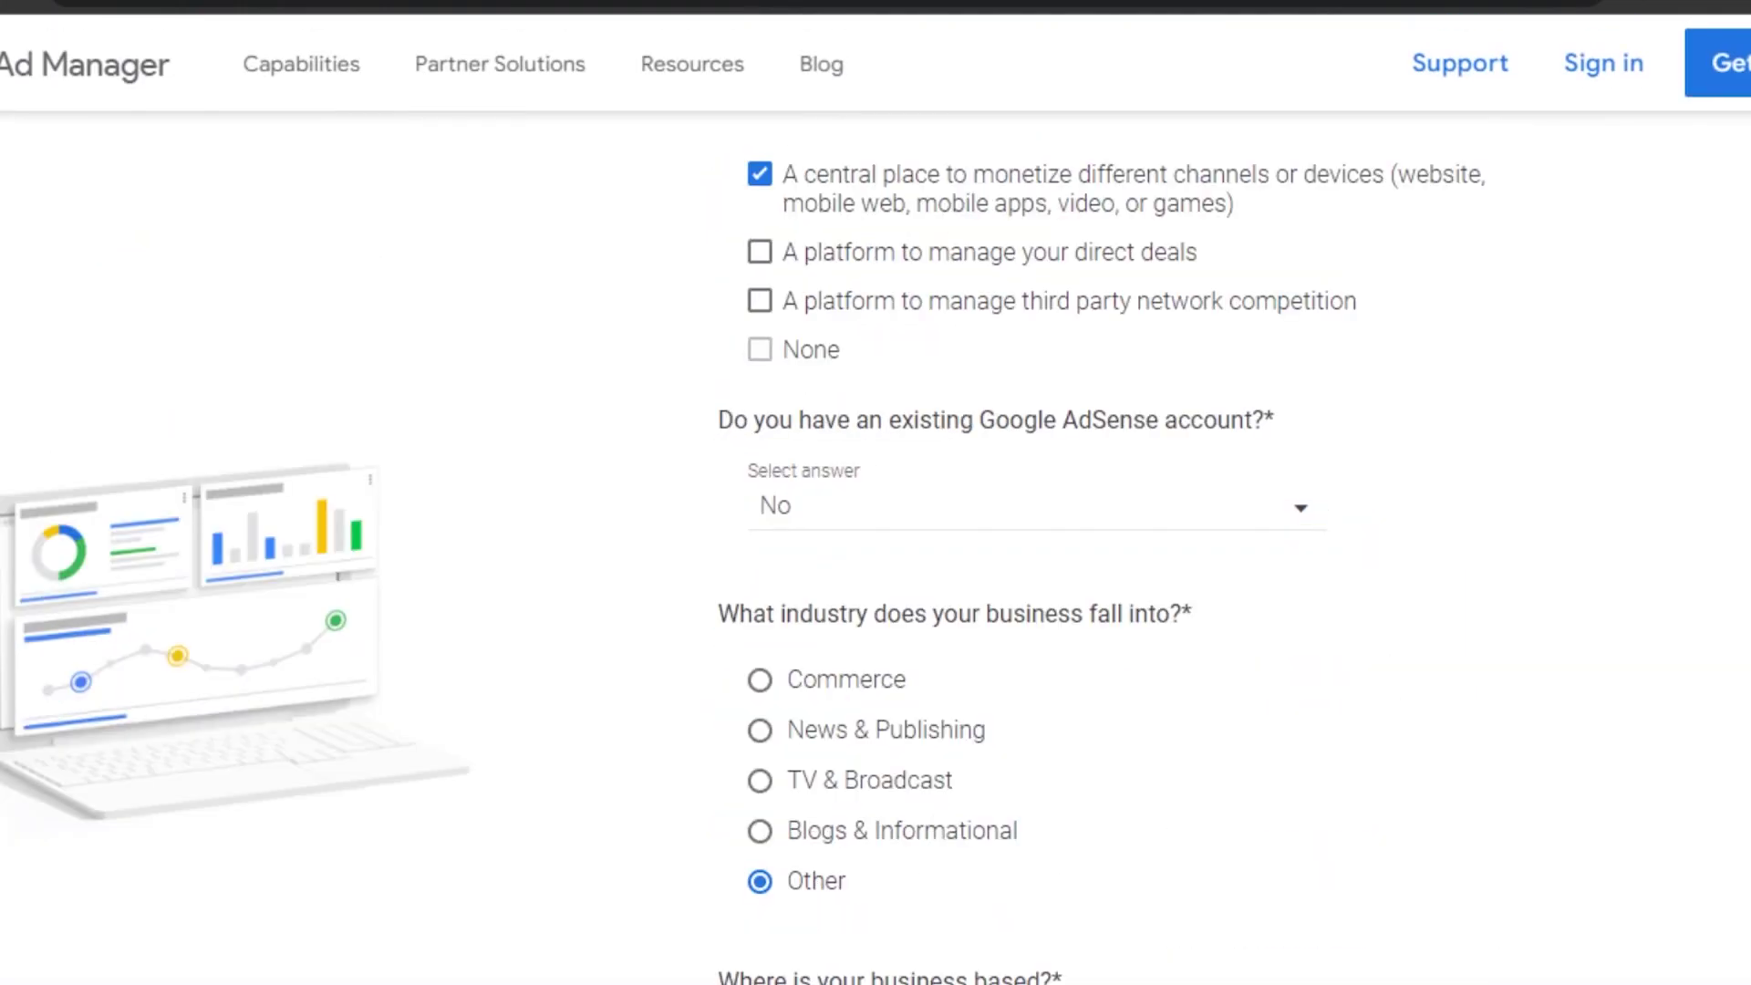
{"action": "scroll", "coordinate": [1094, 493], "scroll_direction": "up", "scroll_amount": 3}
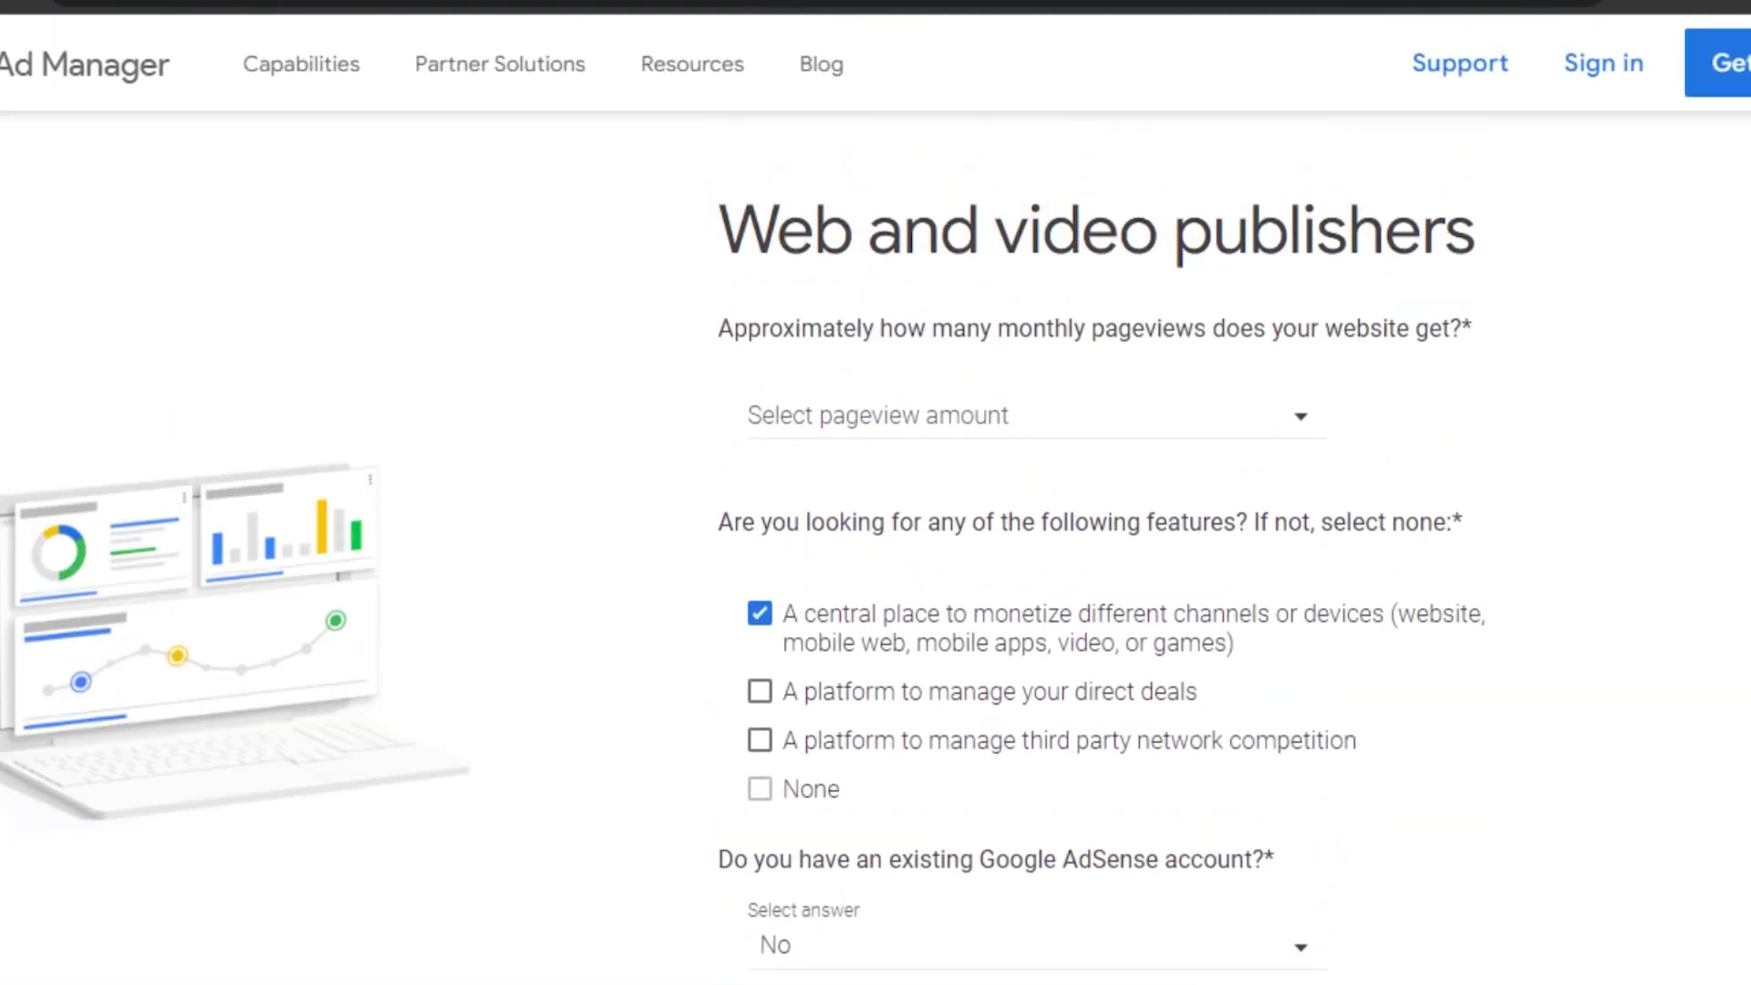
Set the website's monthly pageviews to 0-1 Million.
{"action": "left_click", "coordinate": [912, 415]}
{"action": "left_click", "coordinate": [824, 460]}
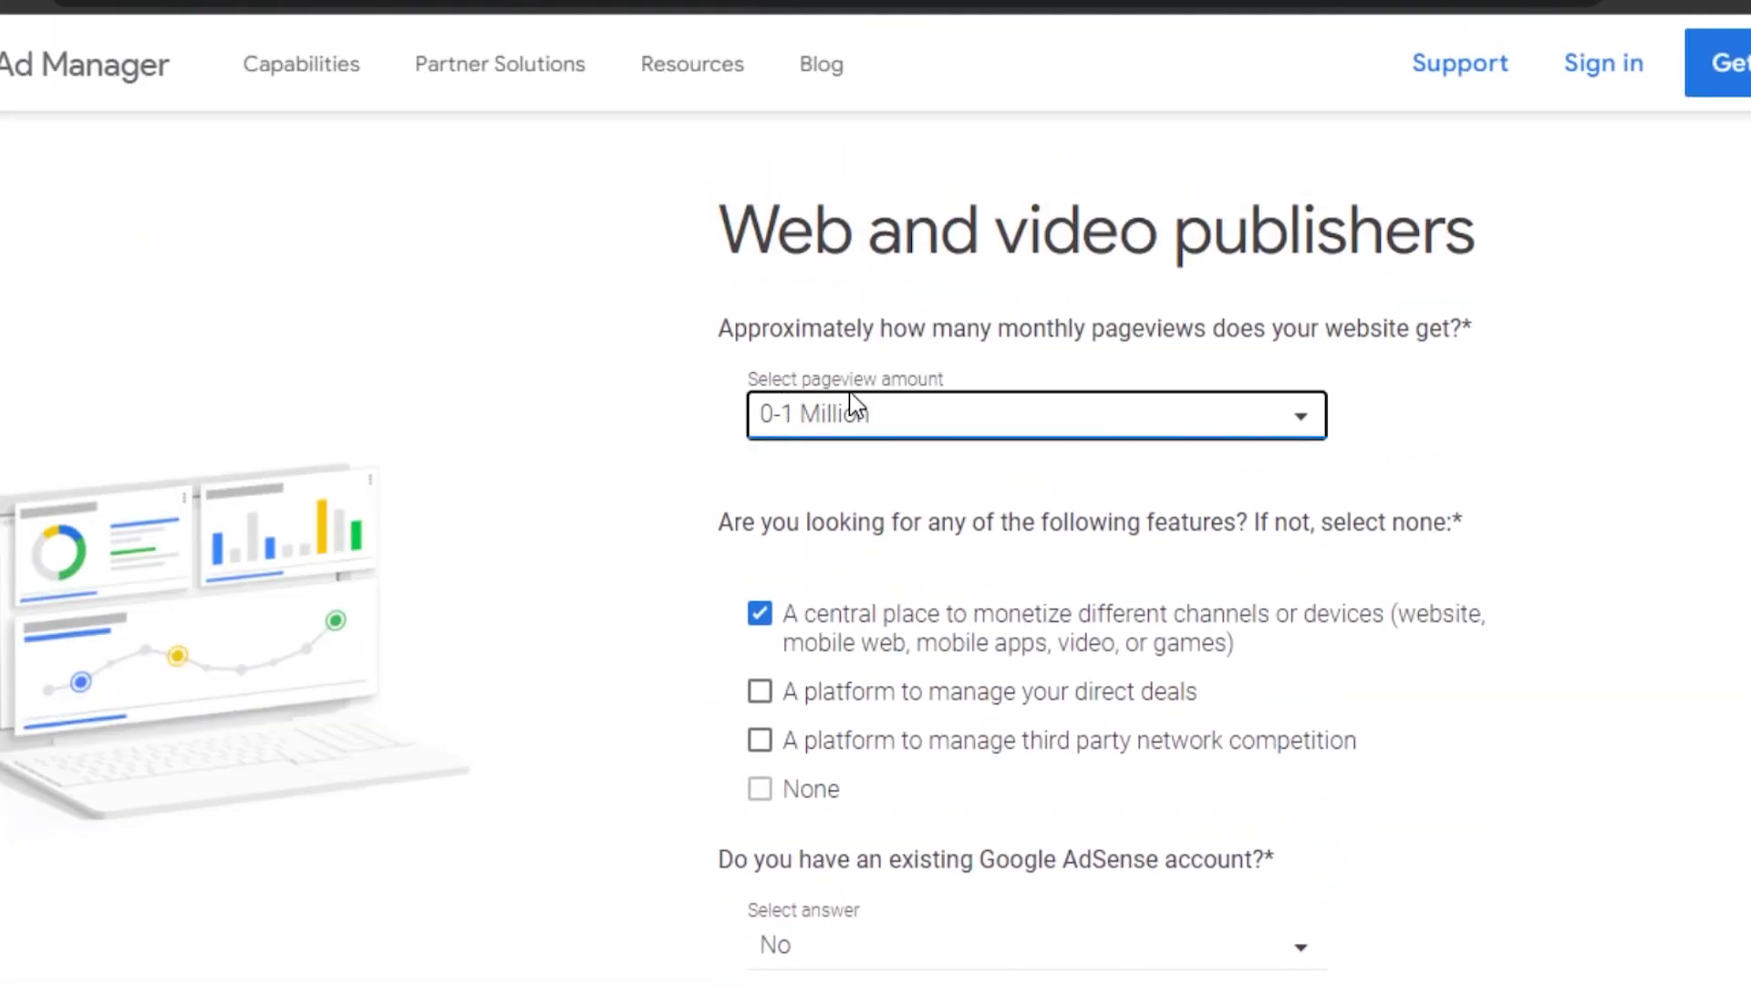
{"action": "left_click", "coordinate": [898, 417]}
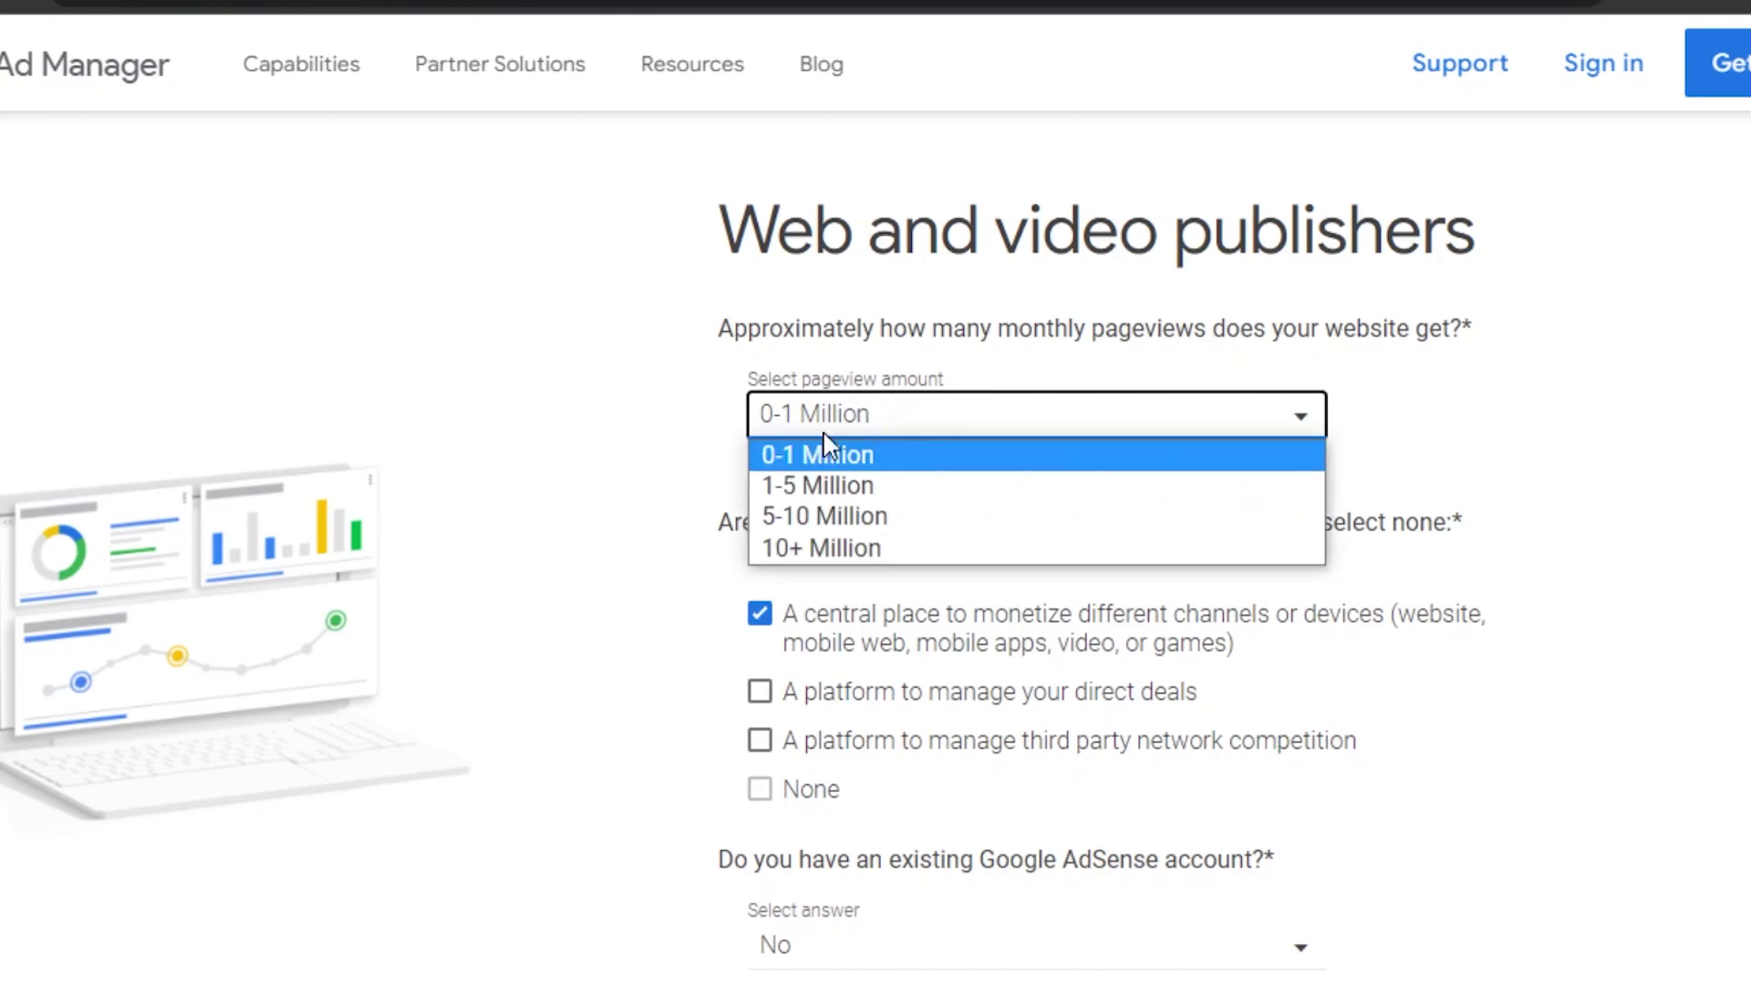
{"action": "left_click", "coordinate": [780, 463]}
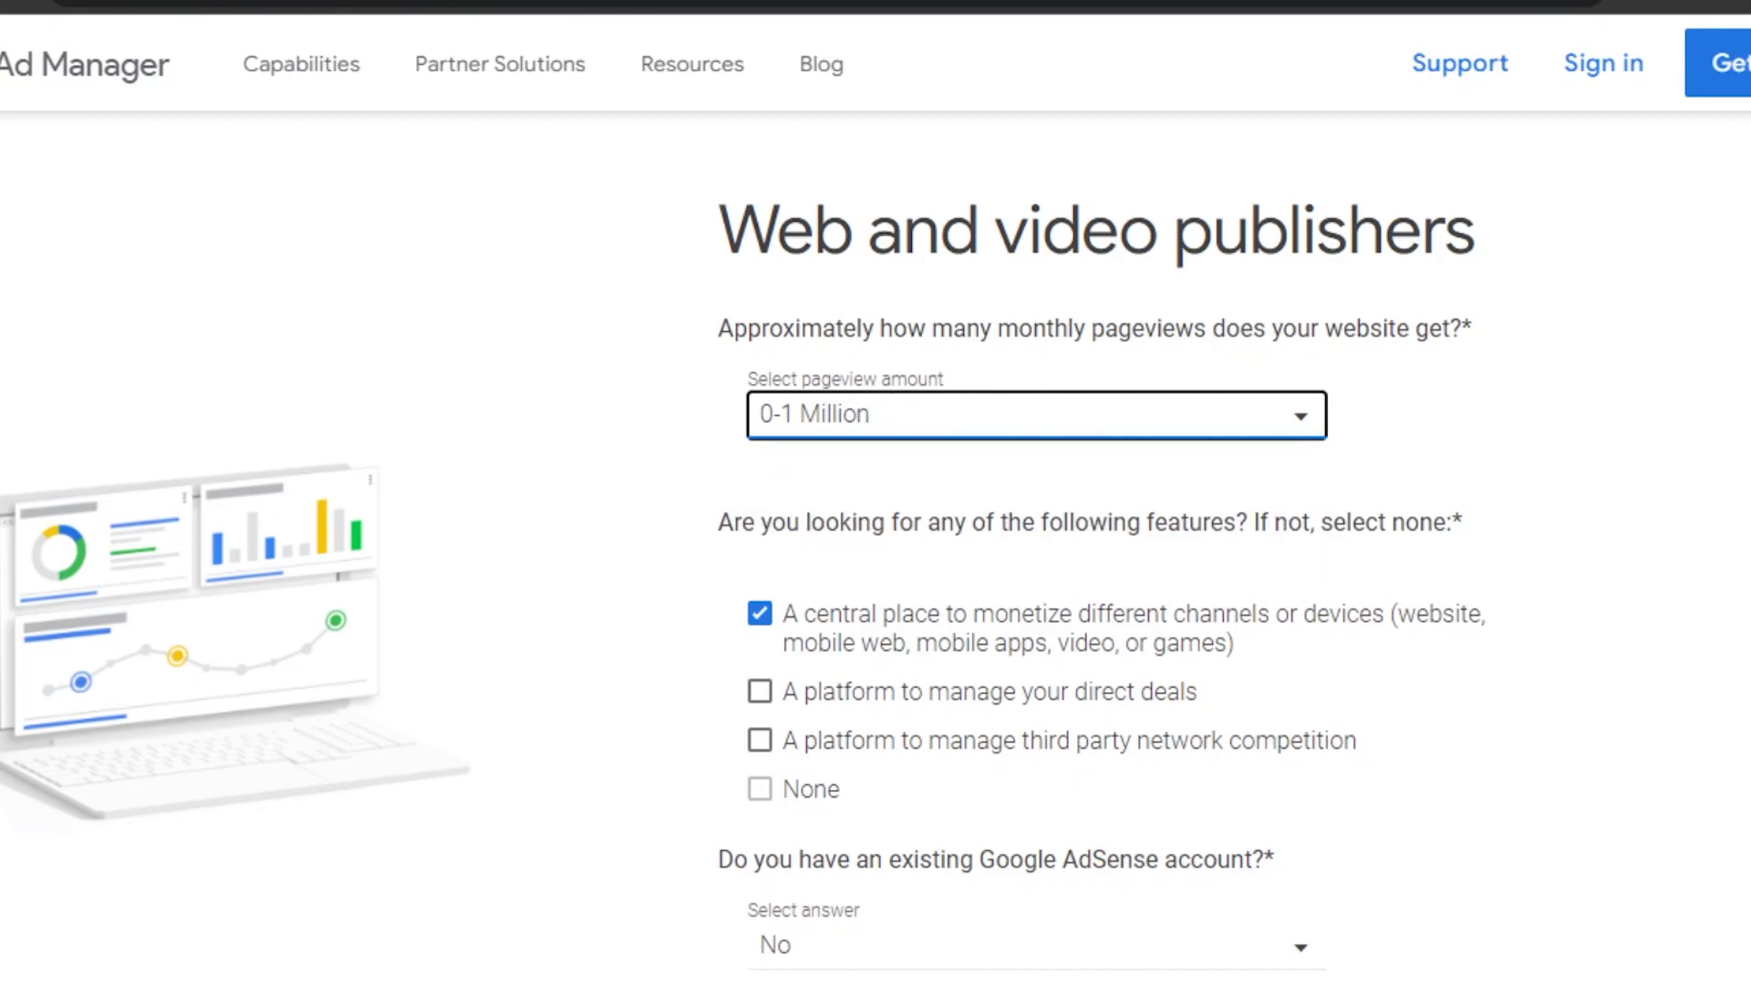
{"action": "scroll", "coordinate": [1094, 547], "scroll_direction": "down", "scroll_amount": 10}
{"action": "scroll", "coordinate": [1094, 547], "scroll_direction": "up", "scroll_amount": 2}
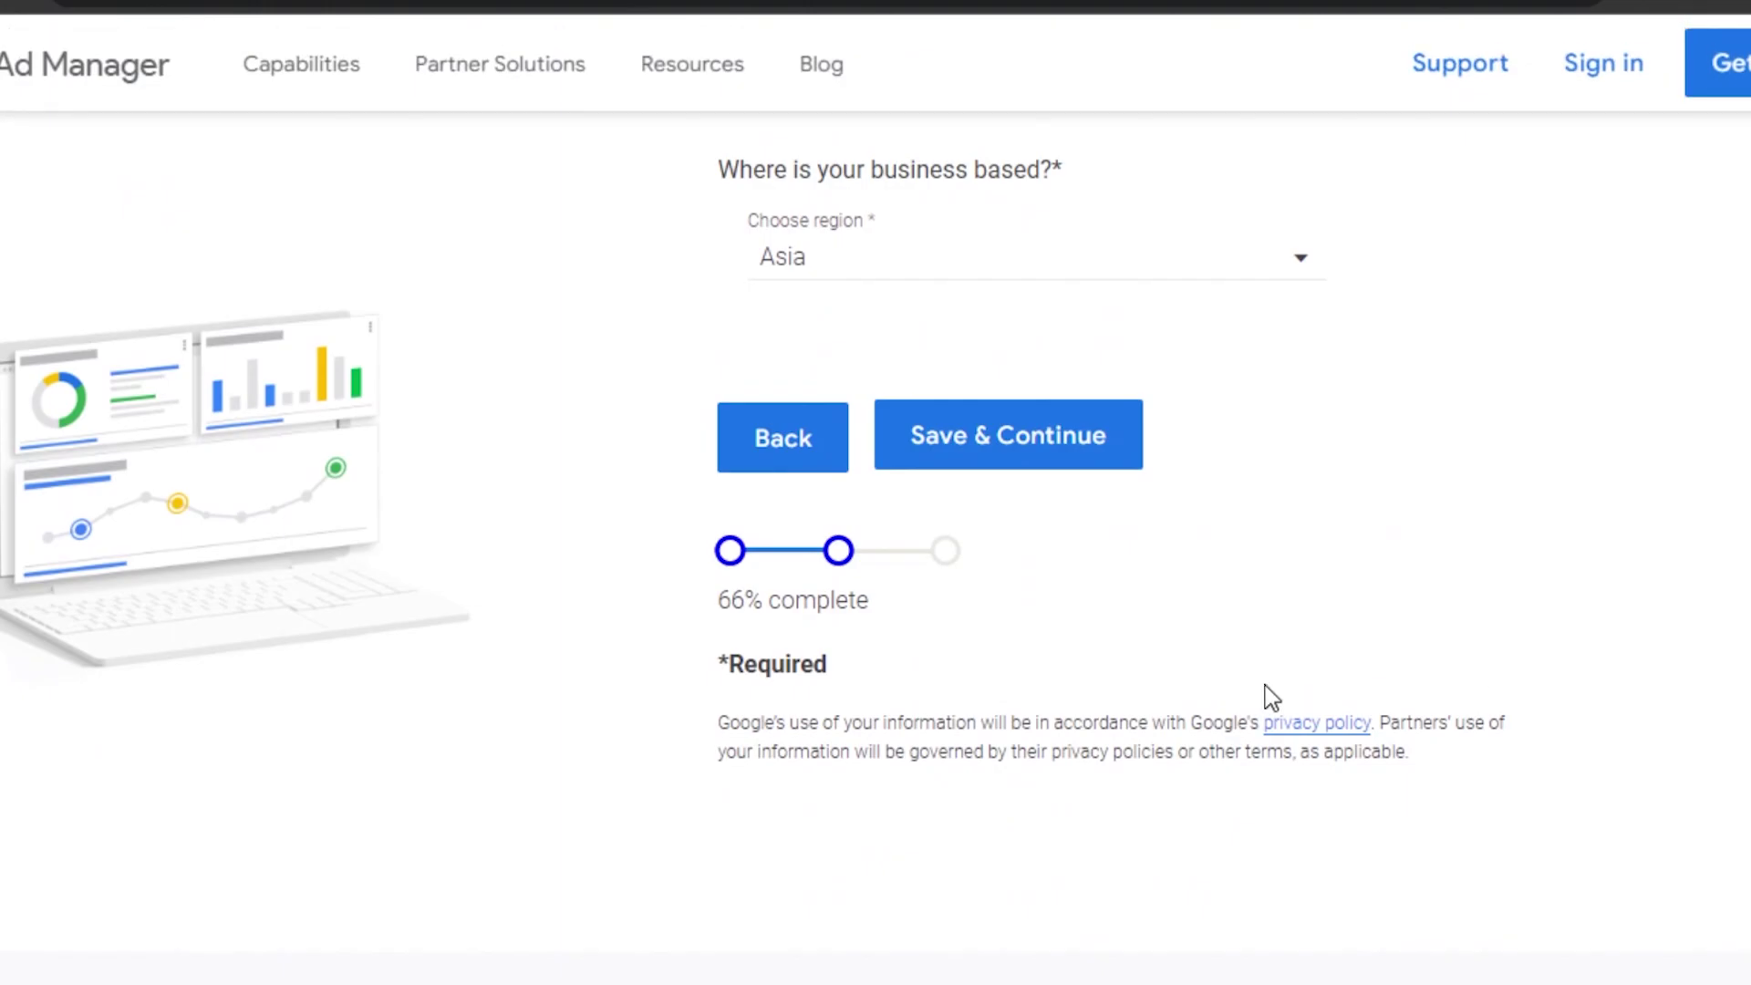
Submit the questionnaire and review the 100% page requiring an AdSense account first.
{"action": "left_click", "coordinate": [1057, 481]}
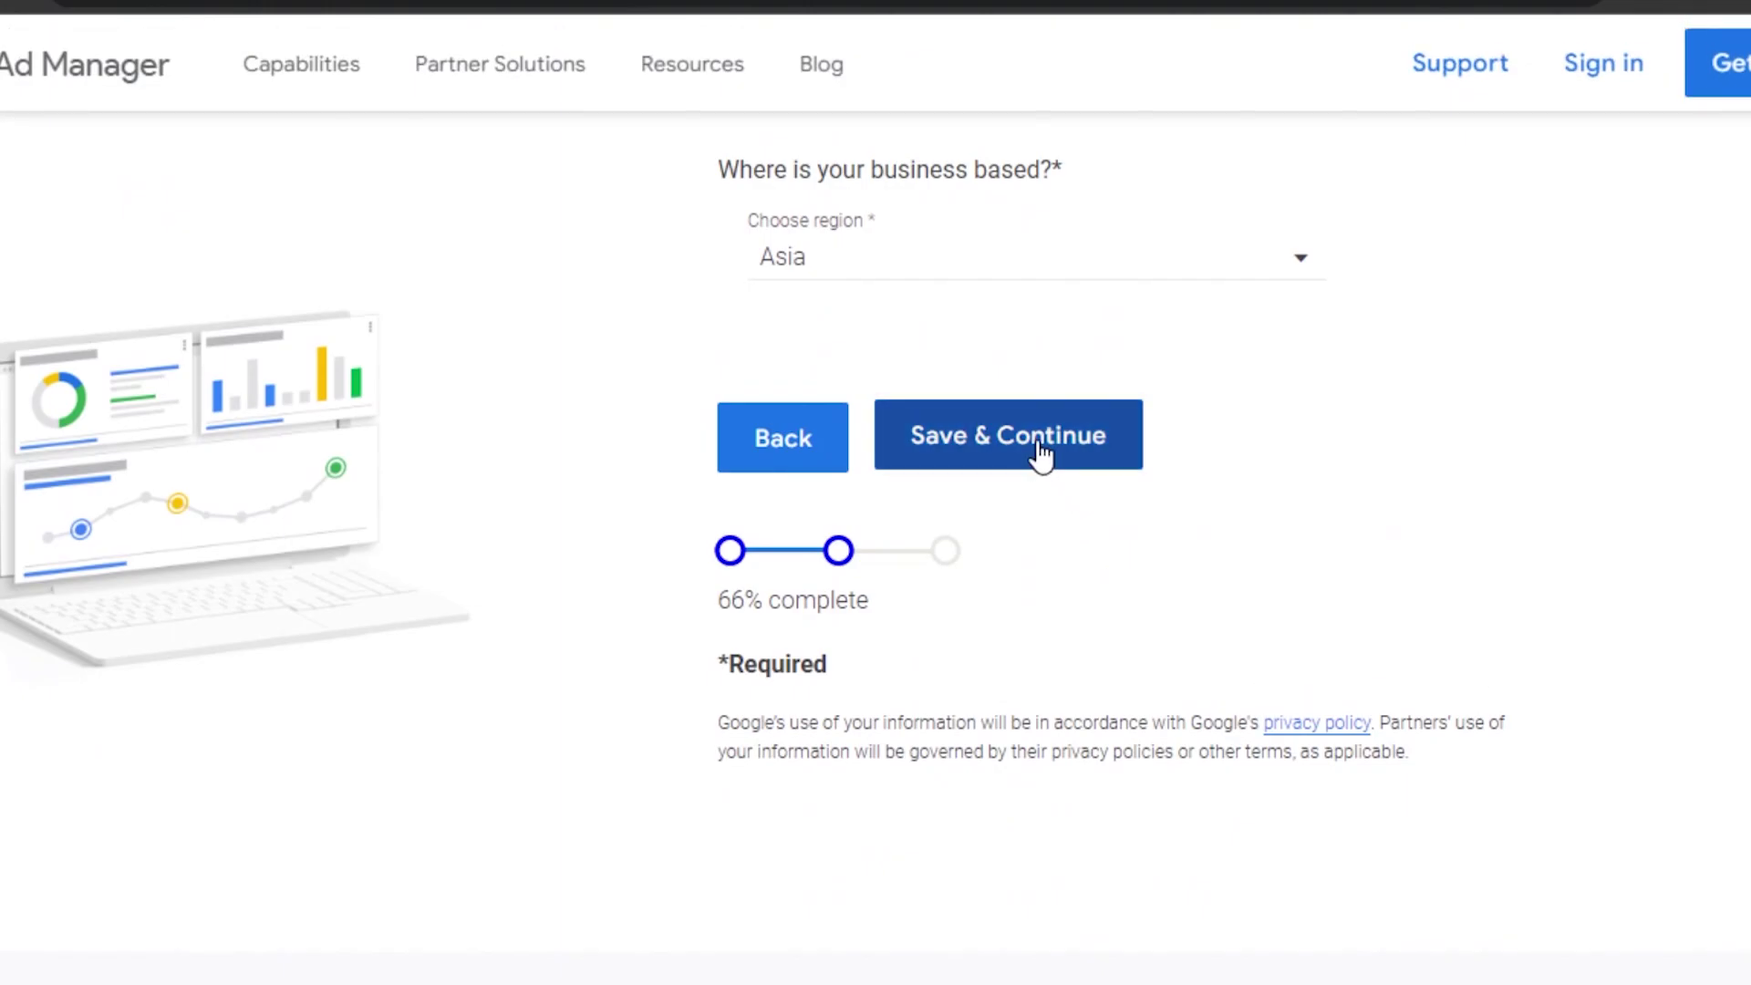
{"action": "scroll", "coordinate": [1518, 604], "scroll_direction": "down", "scroll_amount": 5}
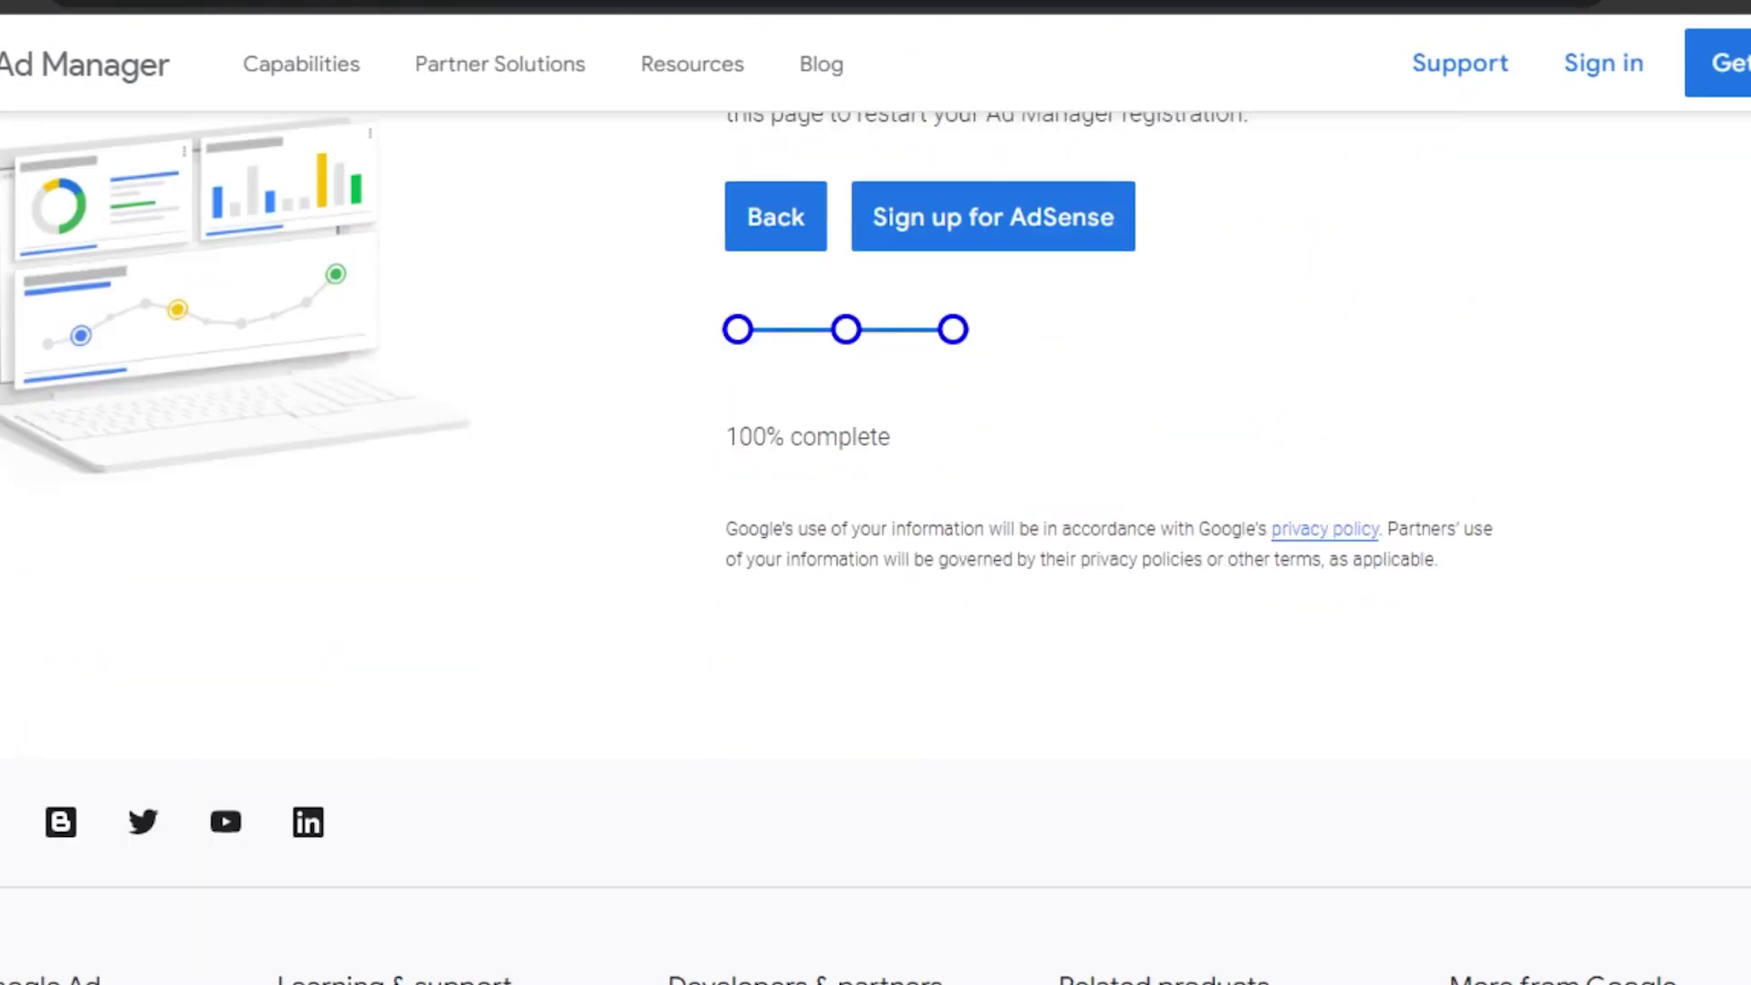
{"action": "scroll", "coordinate": [1518, 605], "scroll_direction": "up", "scroll_amount": 5}
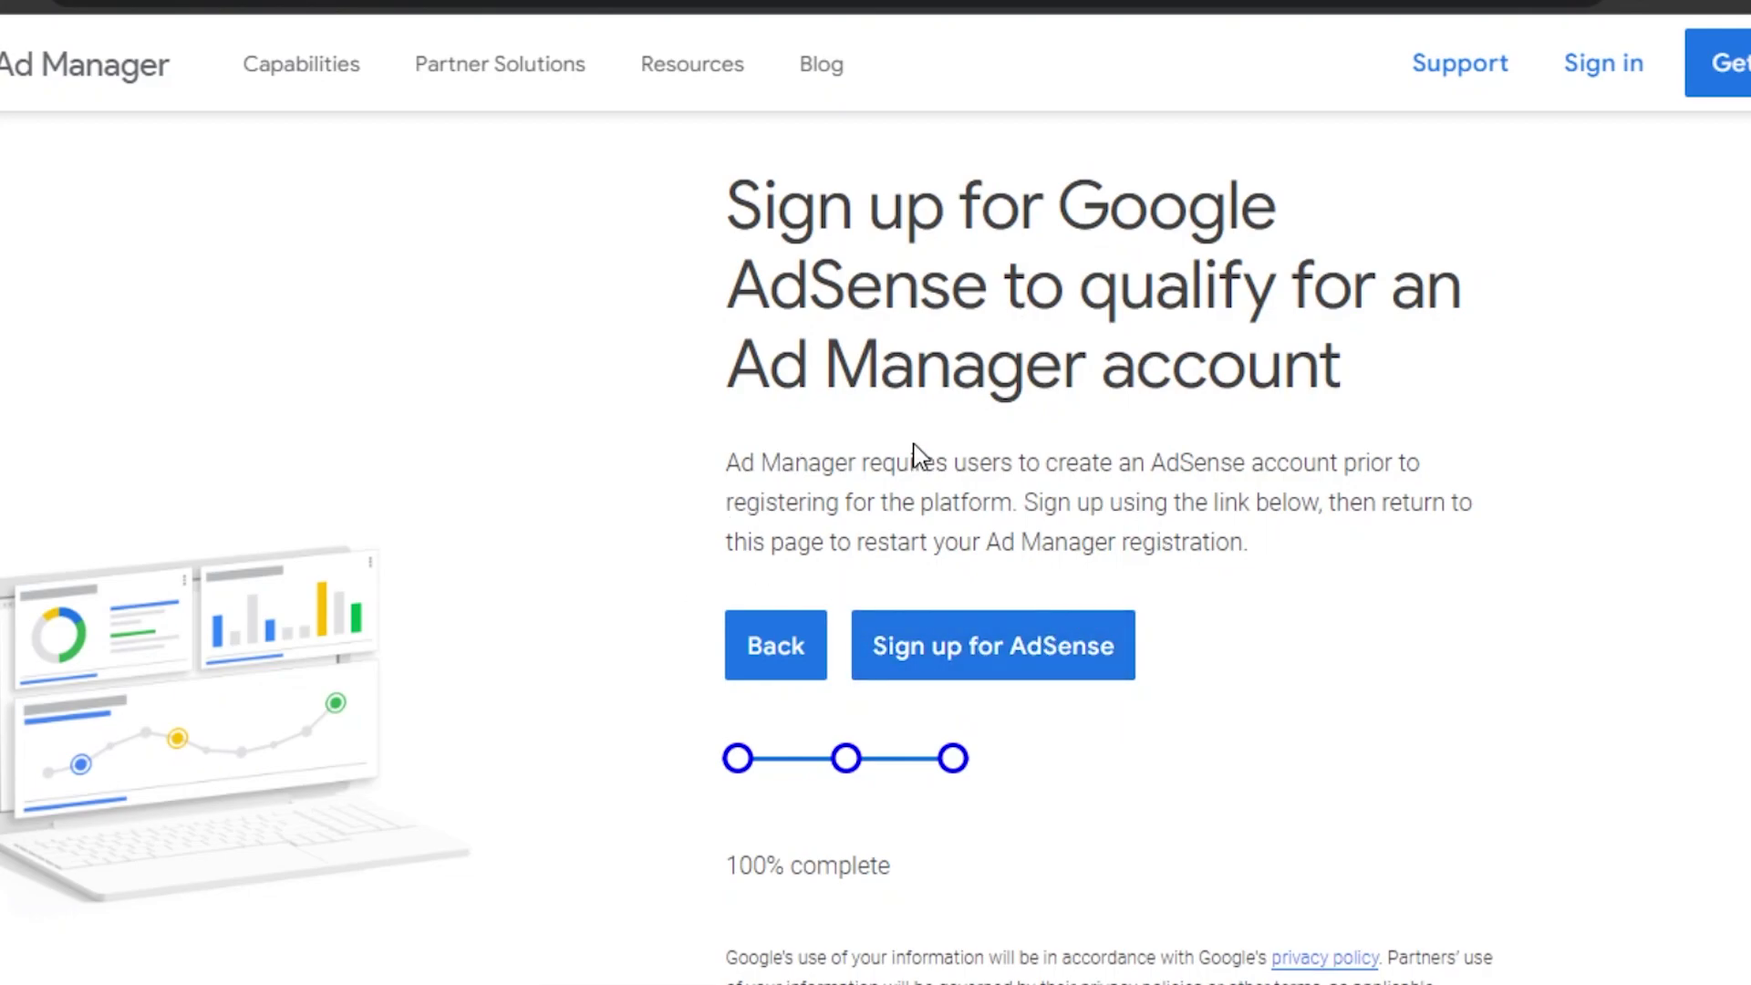
Sign up for AdSense, accept the updated terms agreement, and continue into AdSense.
{"action": "left_click", "coordinate": [988, 665]}
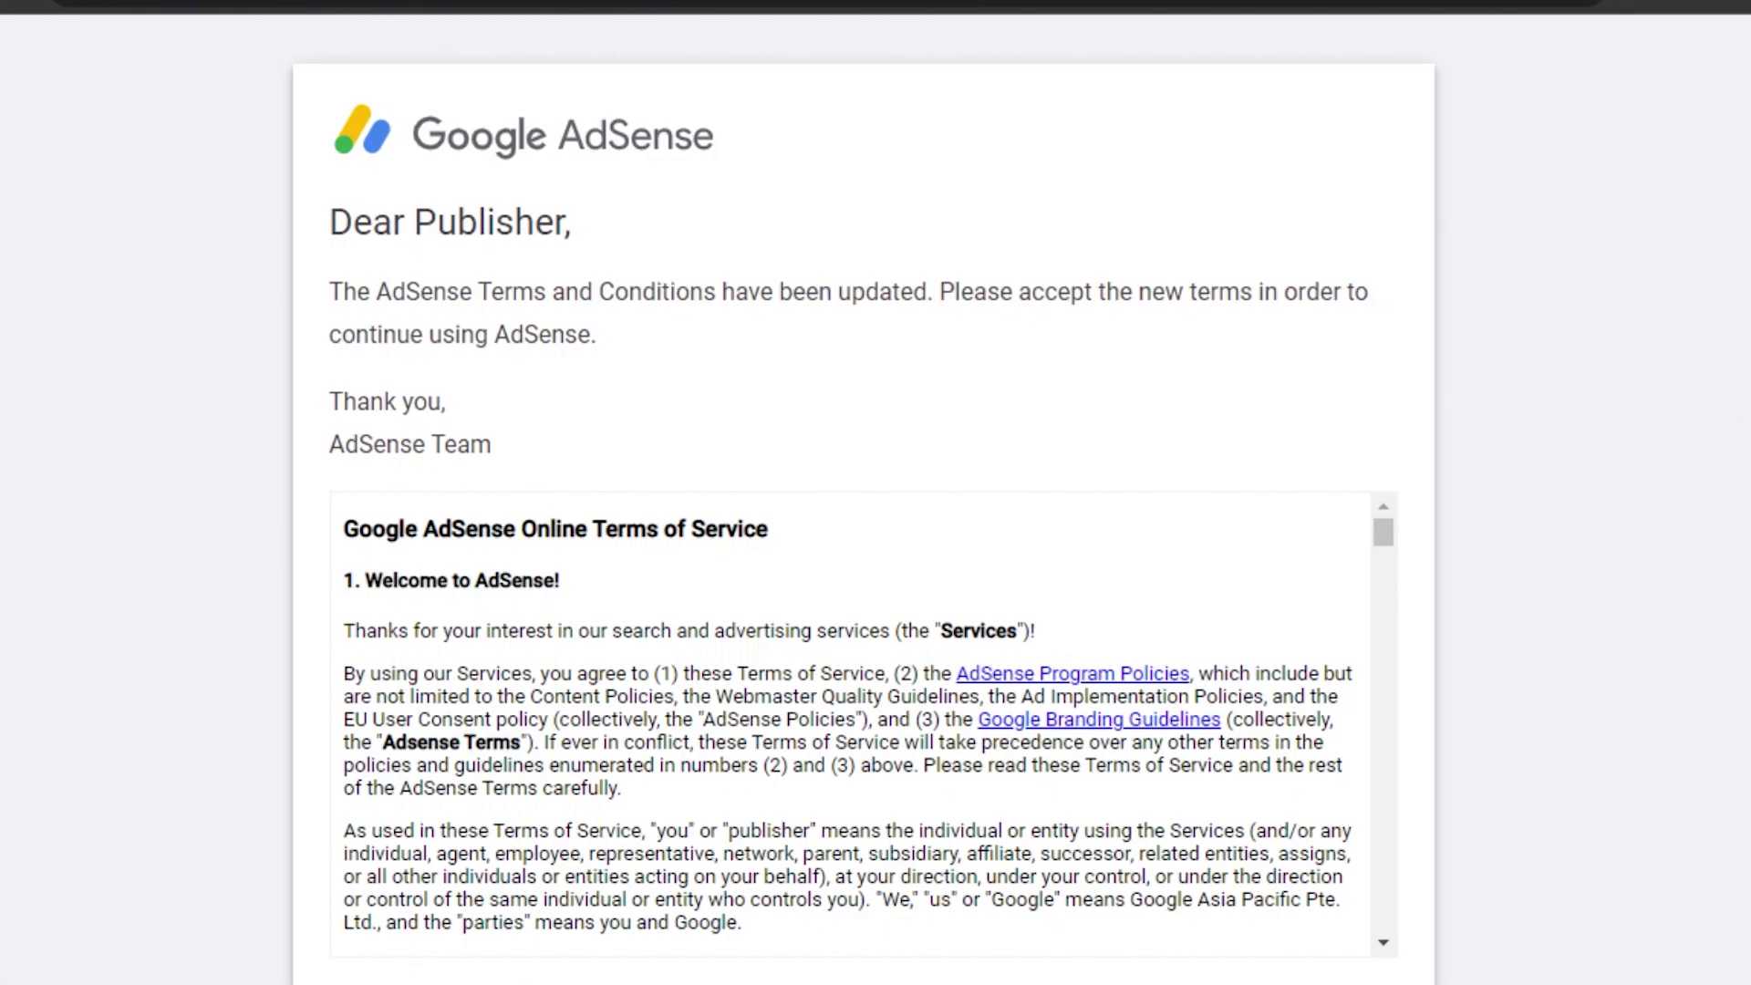
{"action": "scroll", "coordinate": [640, 406], "scroll_direction": "down", "scroll_amount": 3}
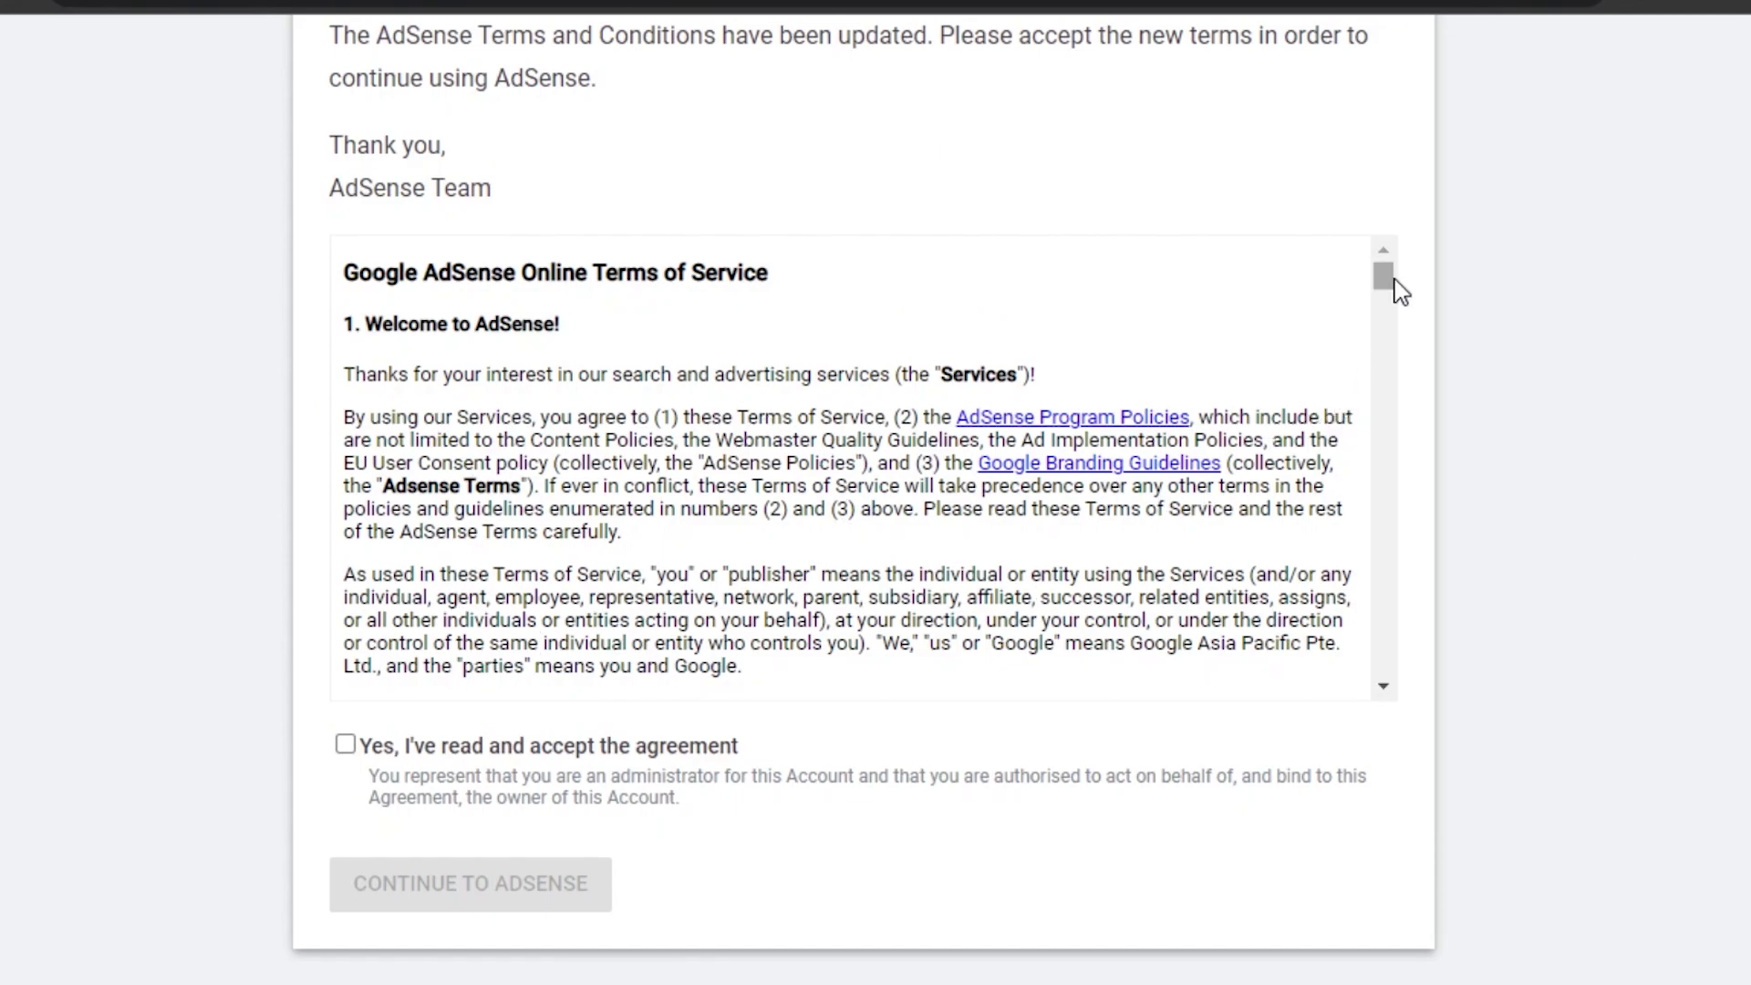
{"action": "left_click_drag", "start_coordinate": [1400, 282], "coordinate": [1390, 701]}
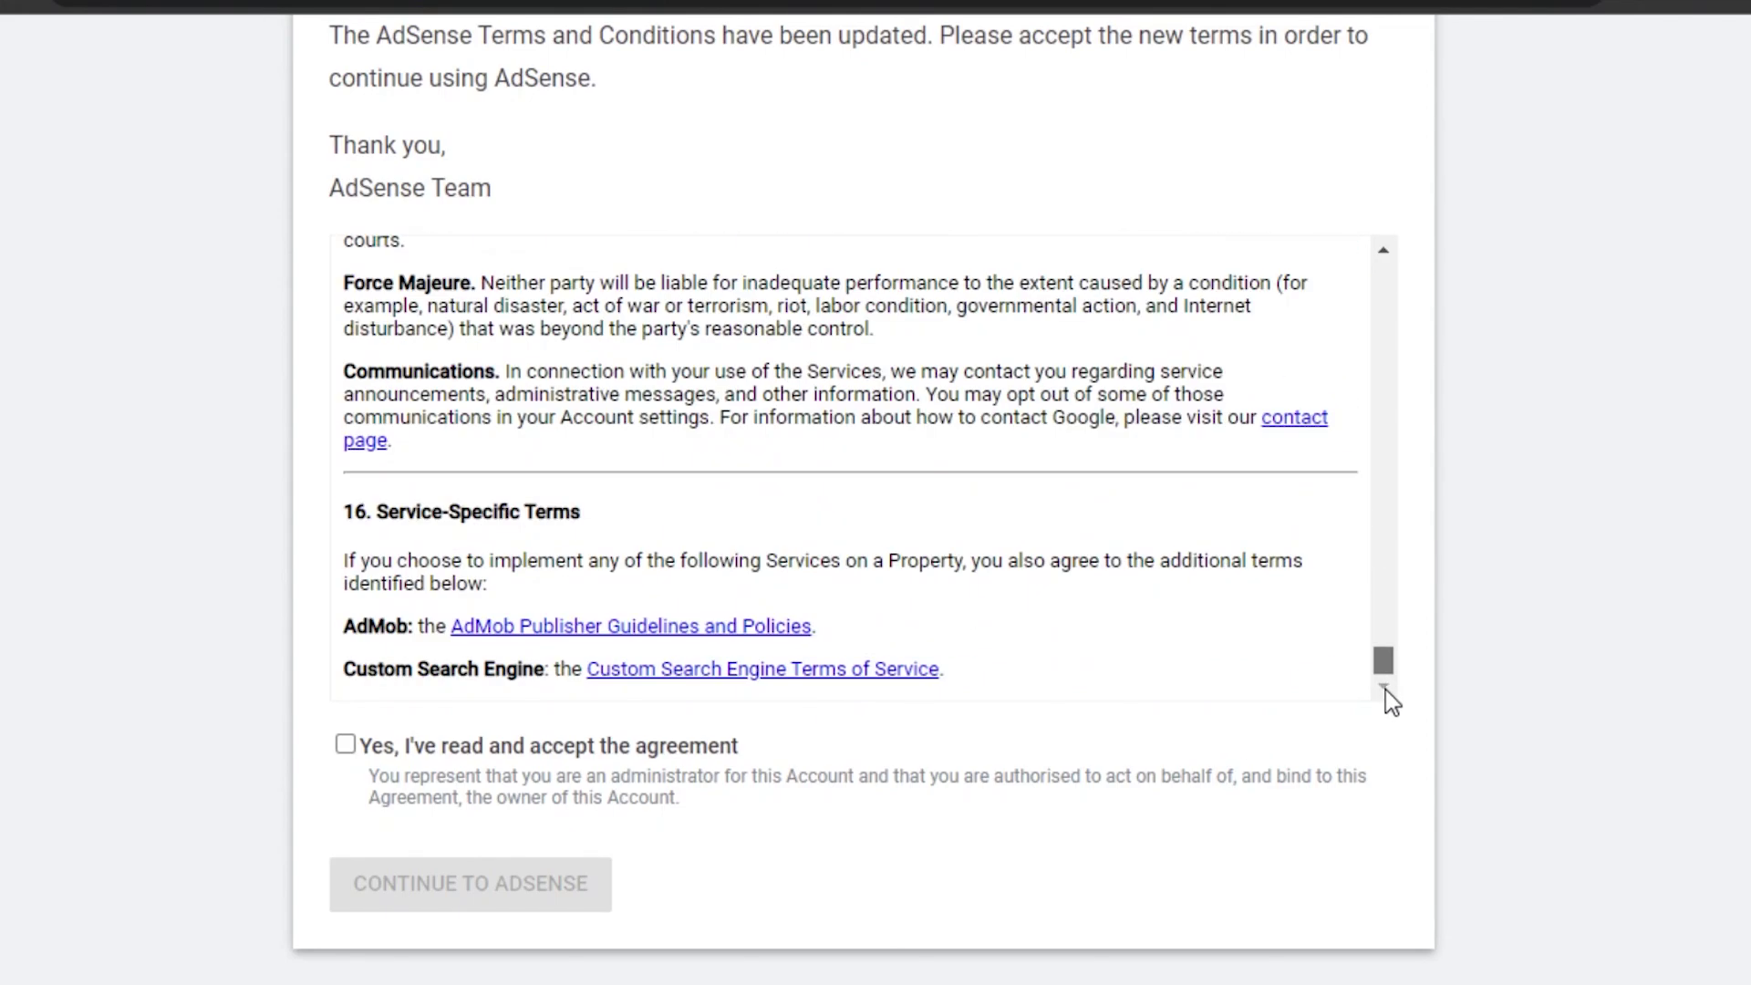
{"action": "left_click", "coordinate": [347, 748]}
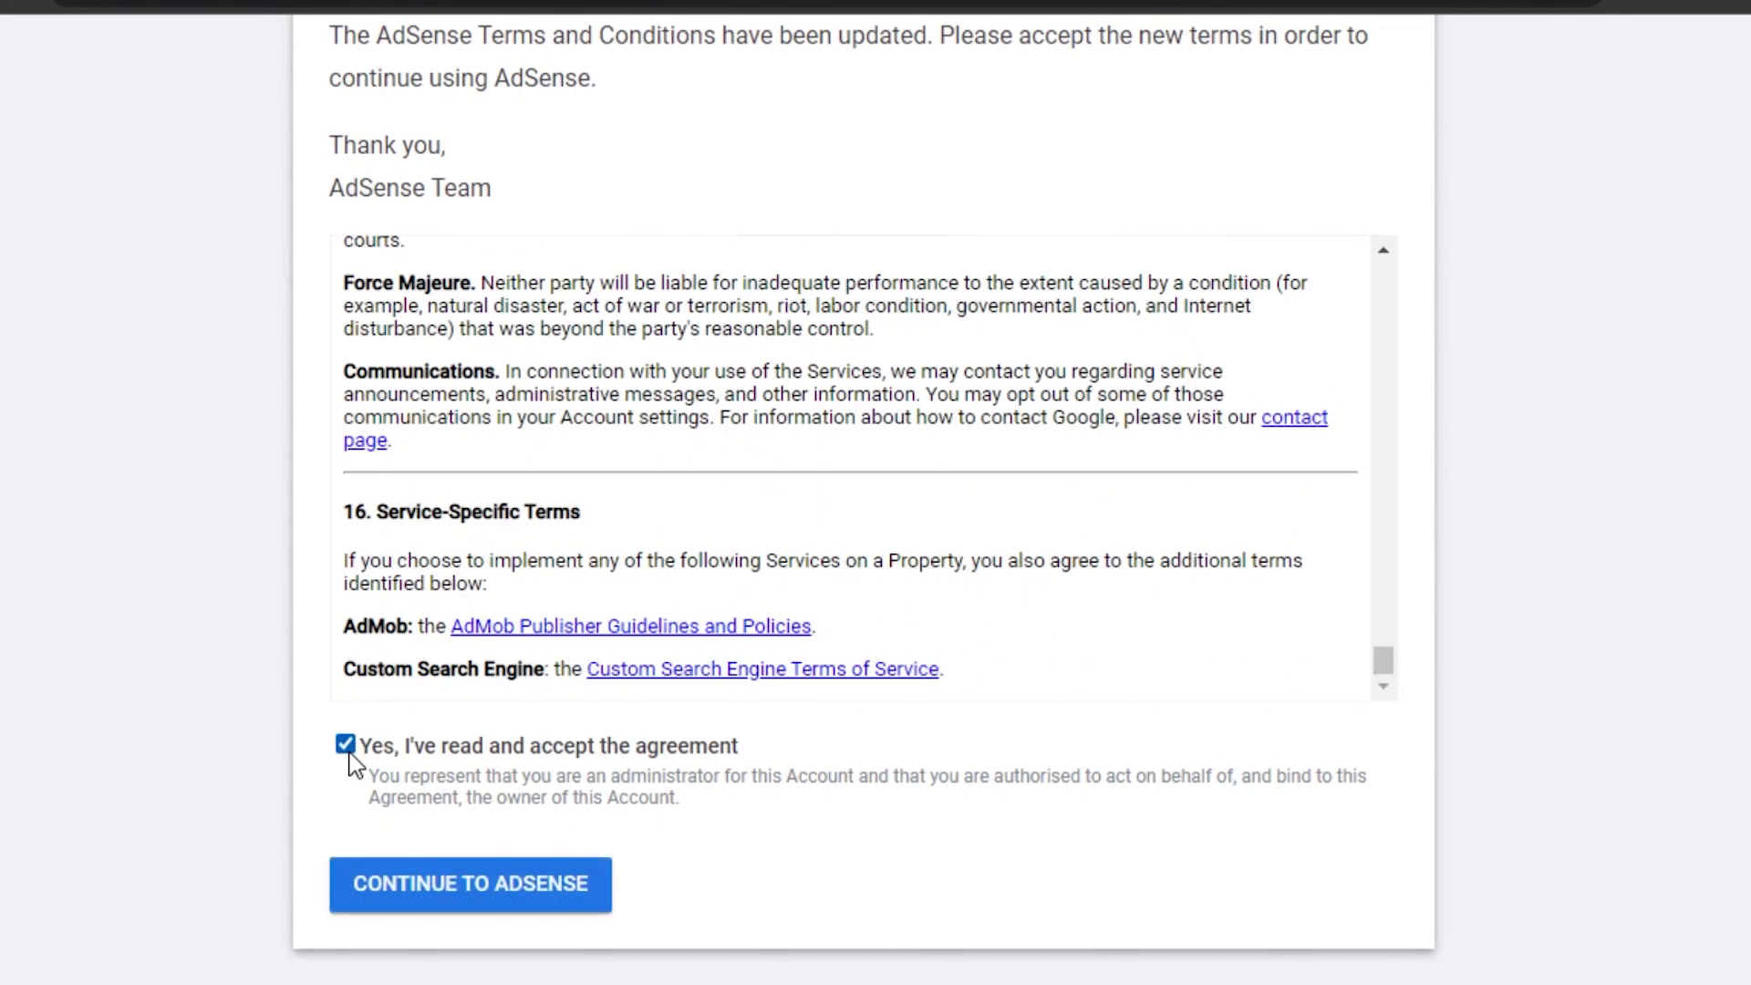
{"action": "left_click", "coordinate": [490, 879]}
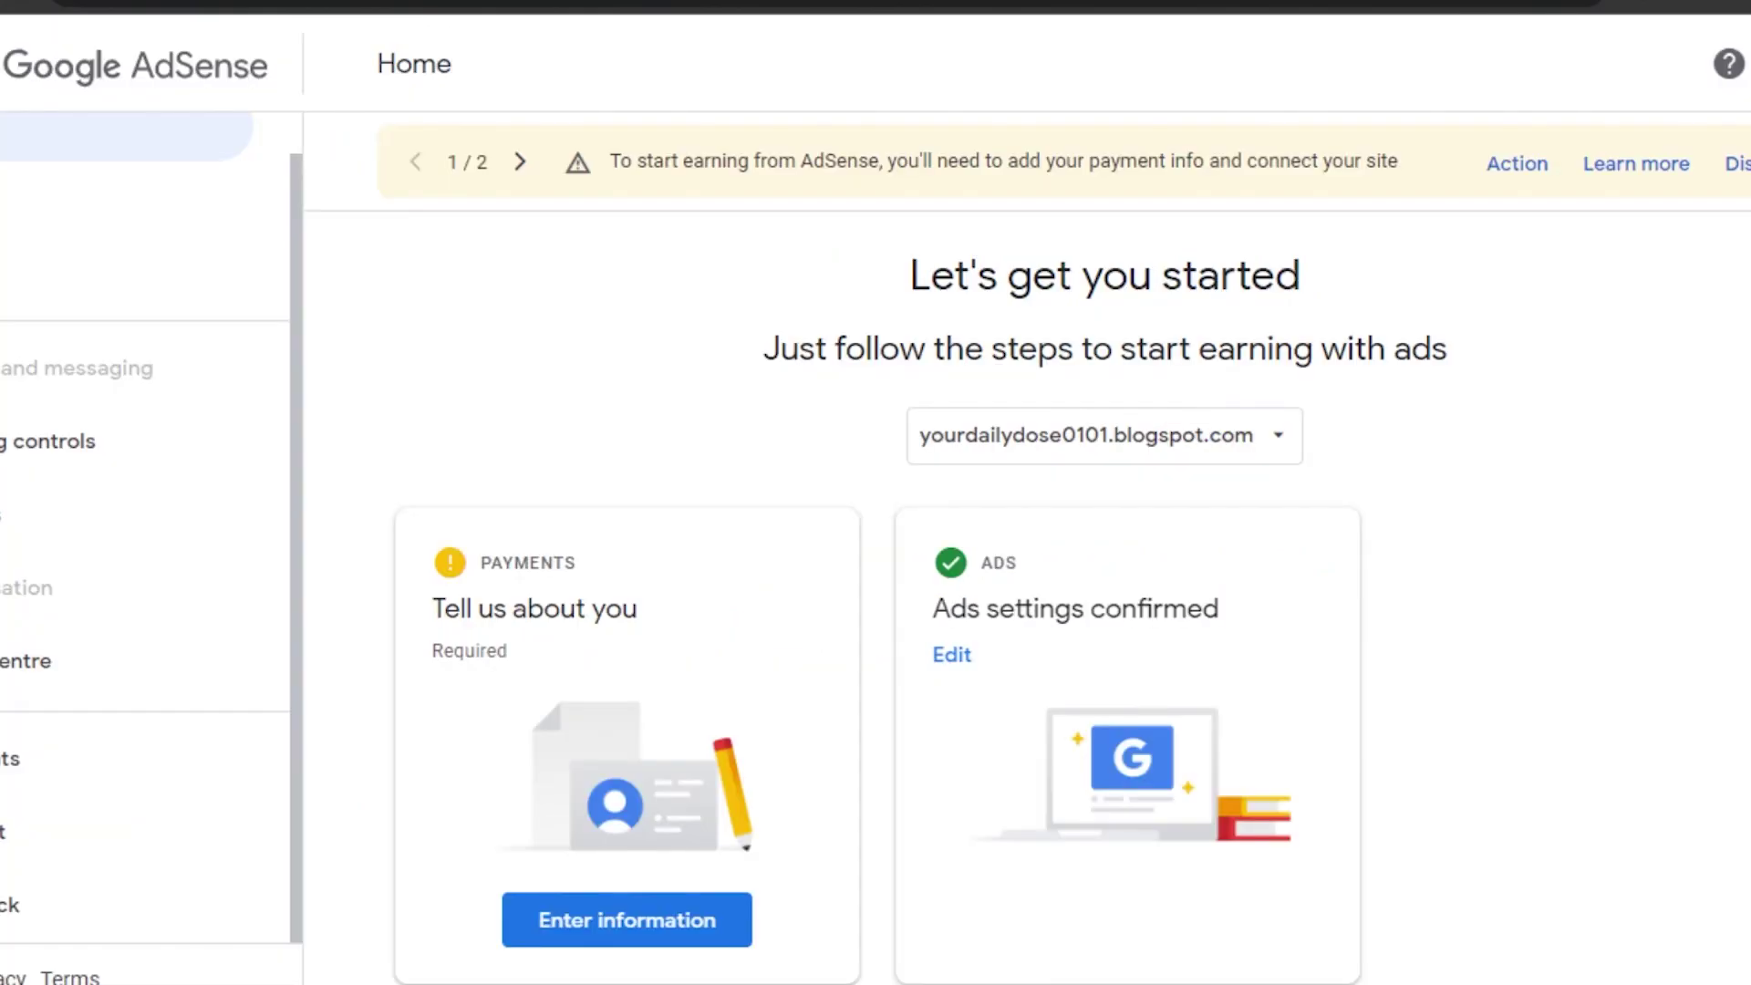
Scroll through the Home page getting-started cards for payments, ads and sites.
{"action": "scroll", "coordinate": [533, 590], "scroll_direction": "down", "scroll_amount": 5}
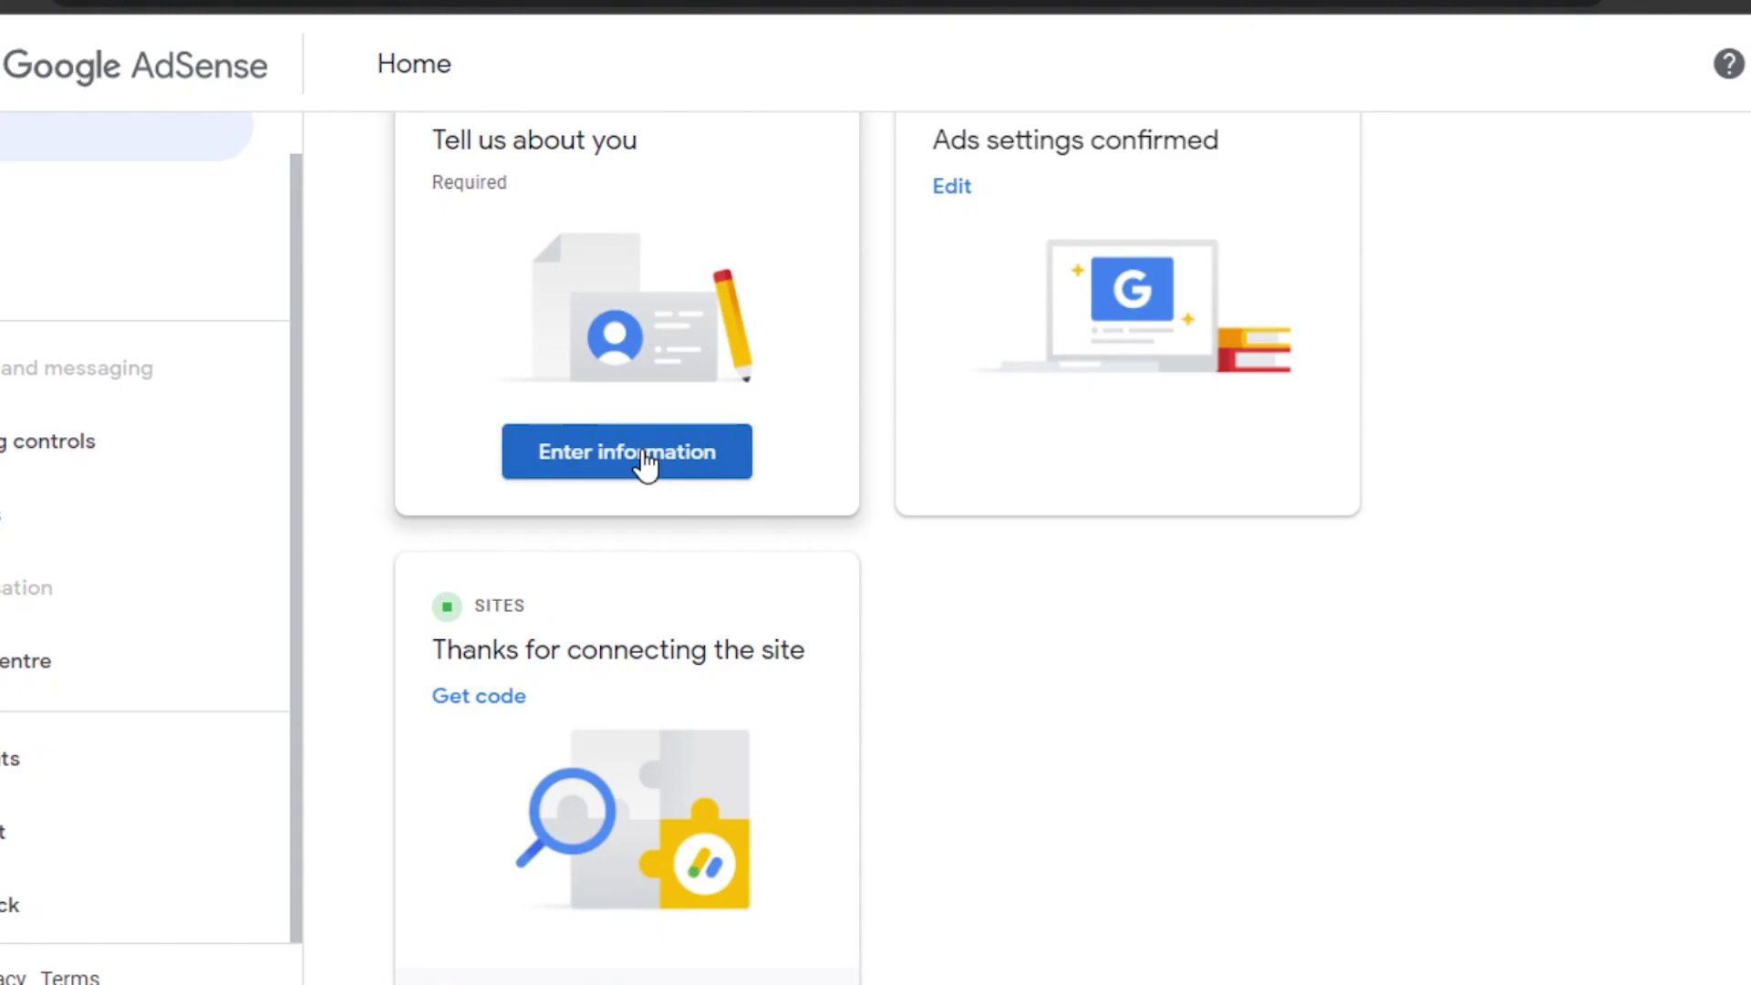
{"action": "scroll", "coordinate": [844, 274], "scroll_direction": "up", "scroll_amount": 5}
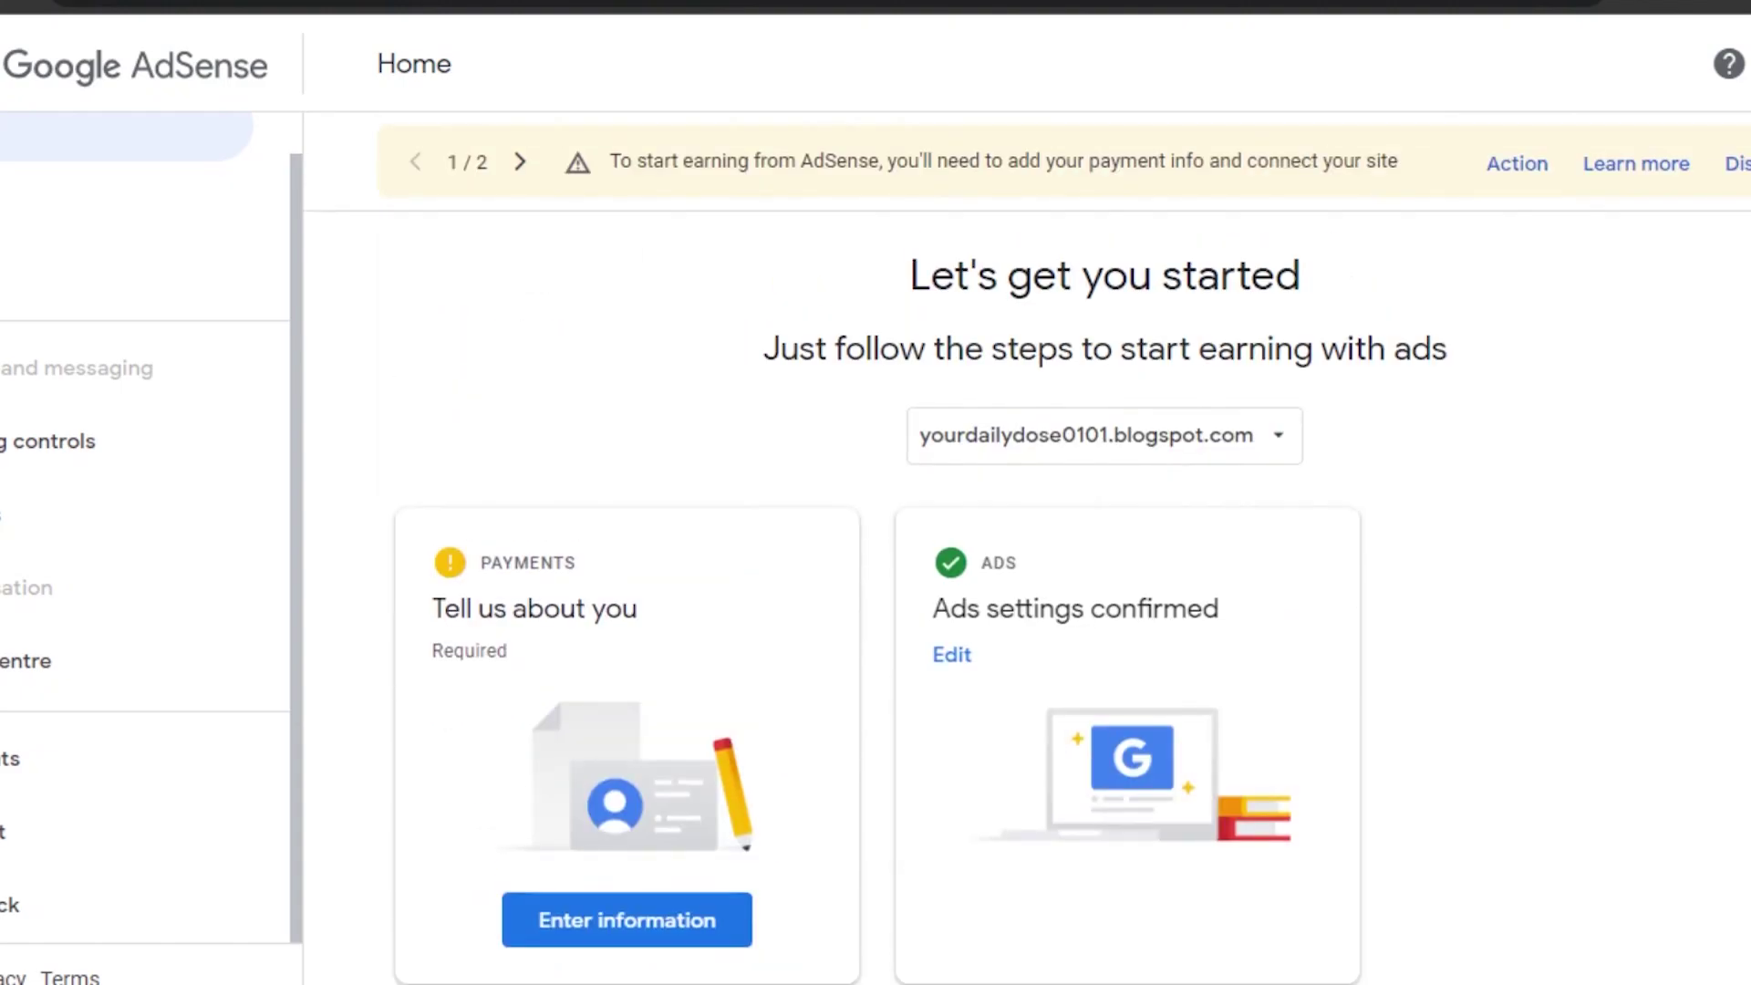
{"action": "scroll", "coordinate": [844, 273], "scroll_direction": "down", "scroll_amount": 5}
{"action": "scroll", "coordinate": [665, 371], "scroll_direction": "up", "scroll_amount": 2}
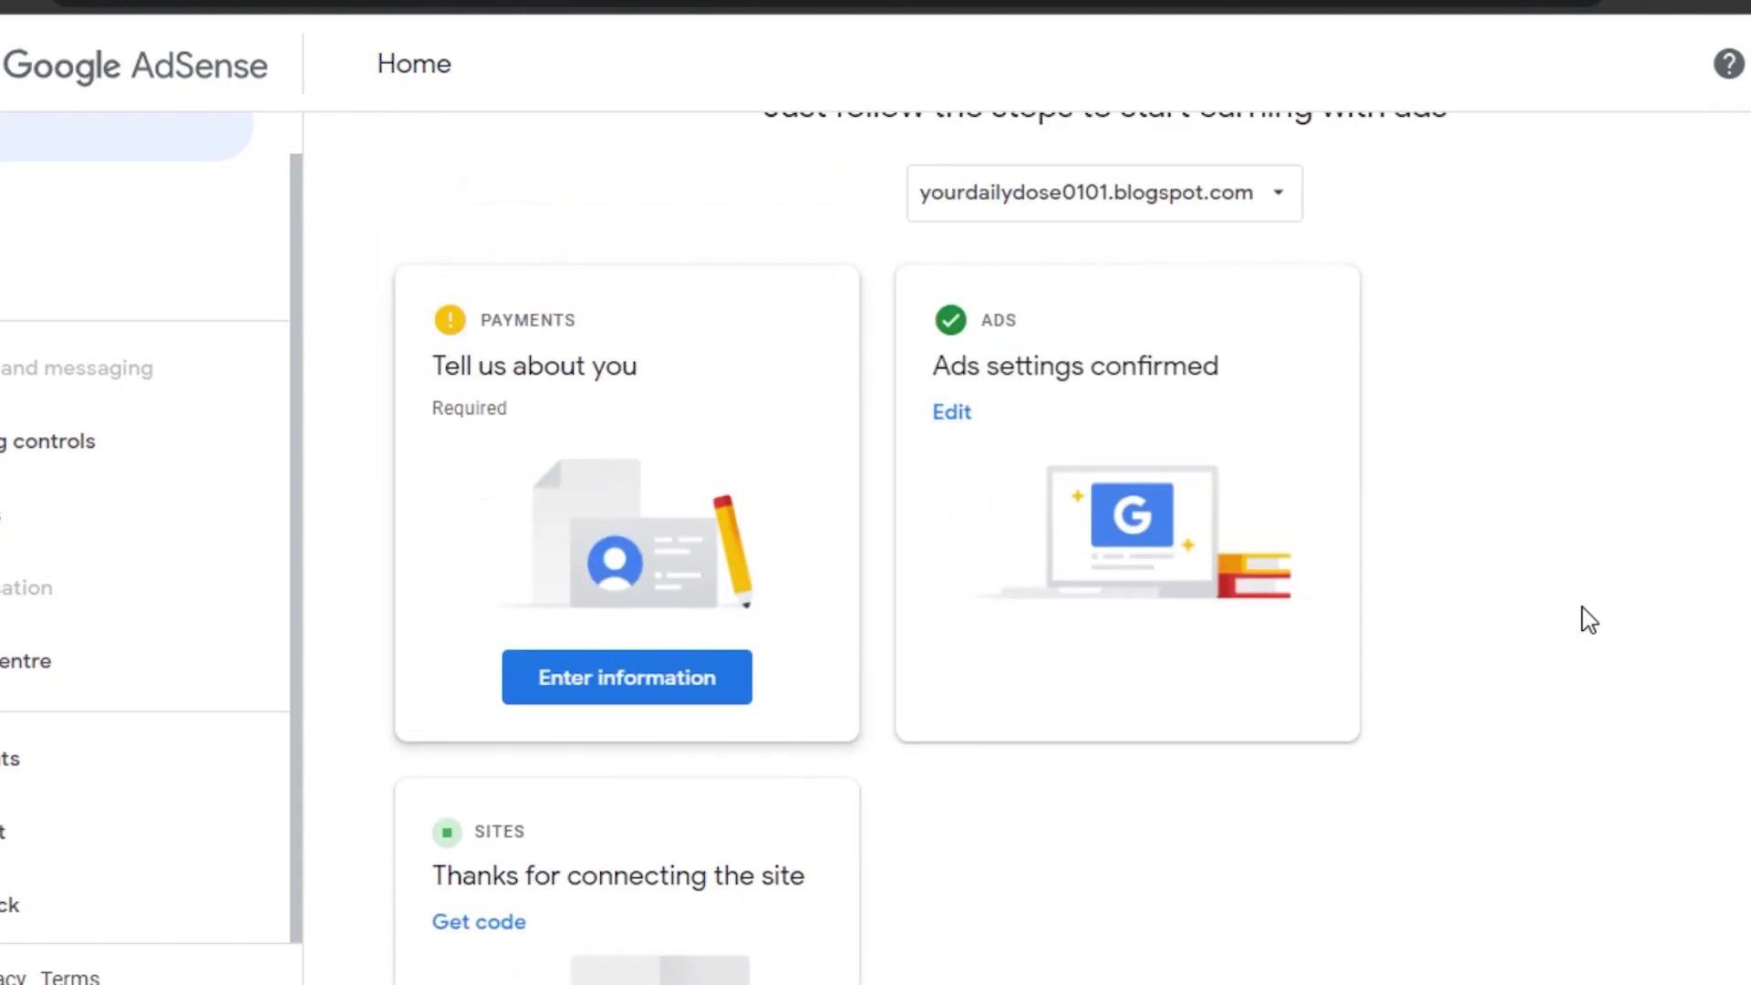
{"action": "scroll", "coordinate": [919, 547], "scroll_direction": "up", "scroll_amount": 3}
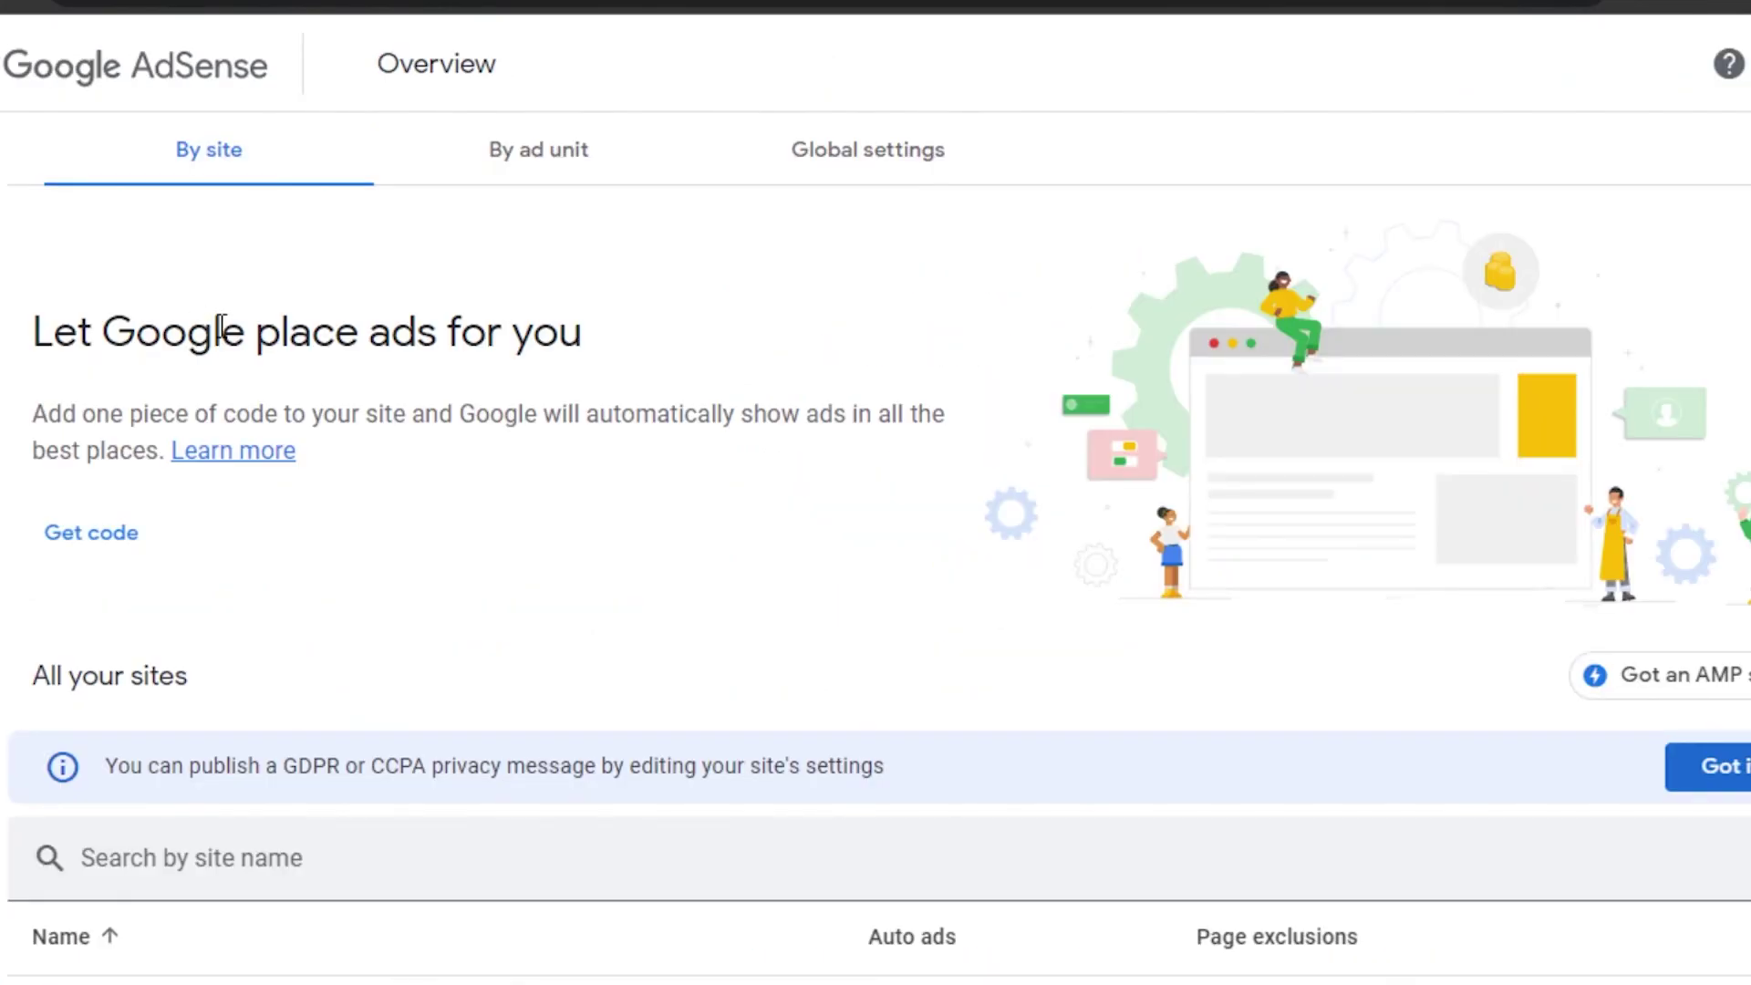
Browse the expanded sidebar, collapse it, check the blogspot site's auto ads, then open Reports.
{"action": "scroll", "coordinate": [656, 379], "scroll_direction": "down", "scroll_amount": 1}
{"action": "scroll", "coordinate": [879, 556], "scroll_direction": "up", "scroll_amount": 1}
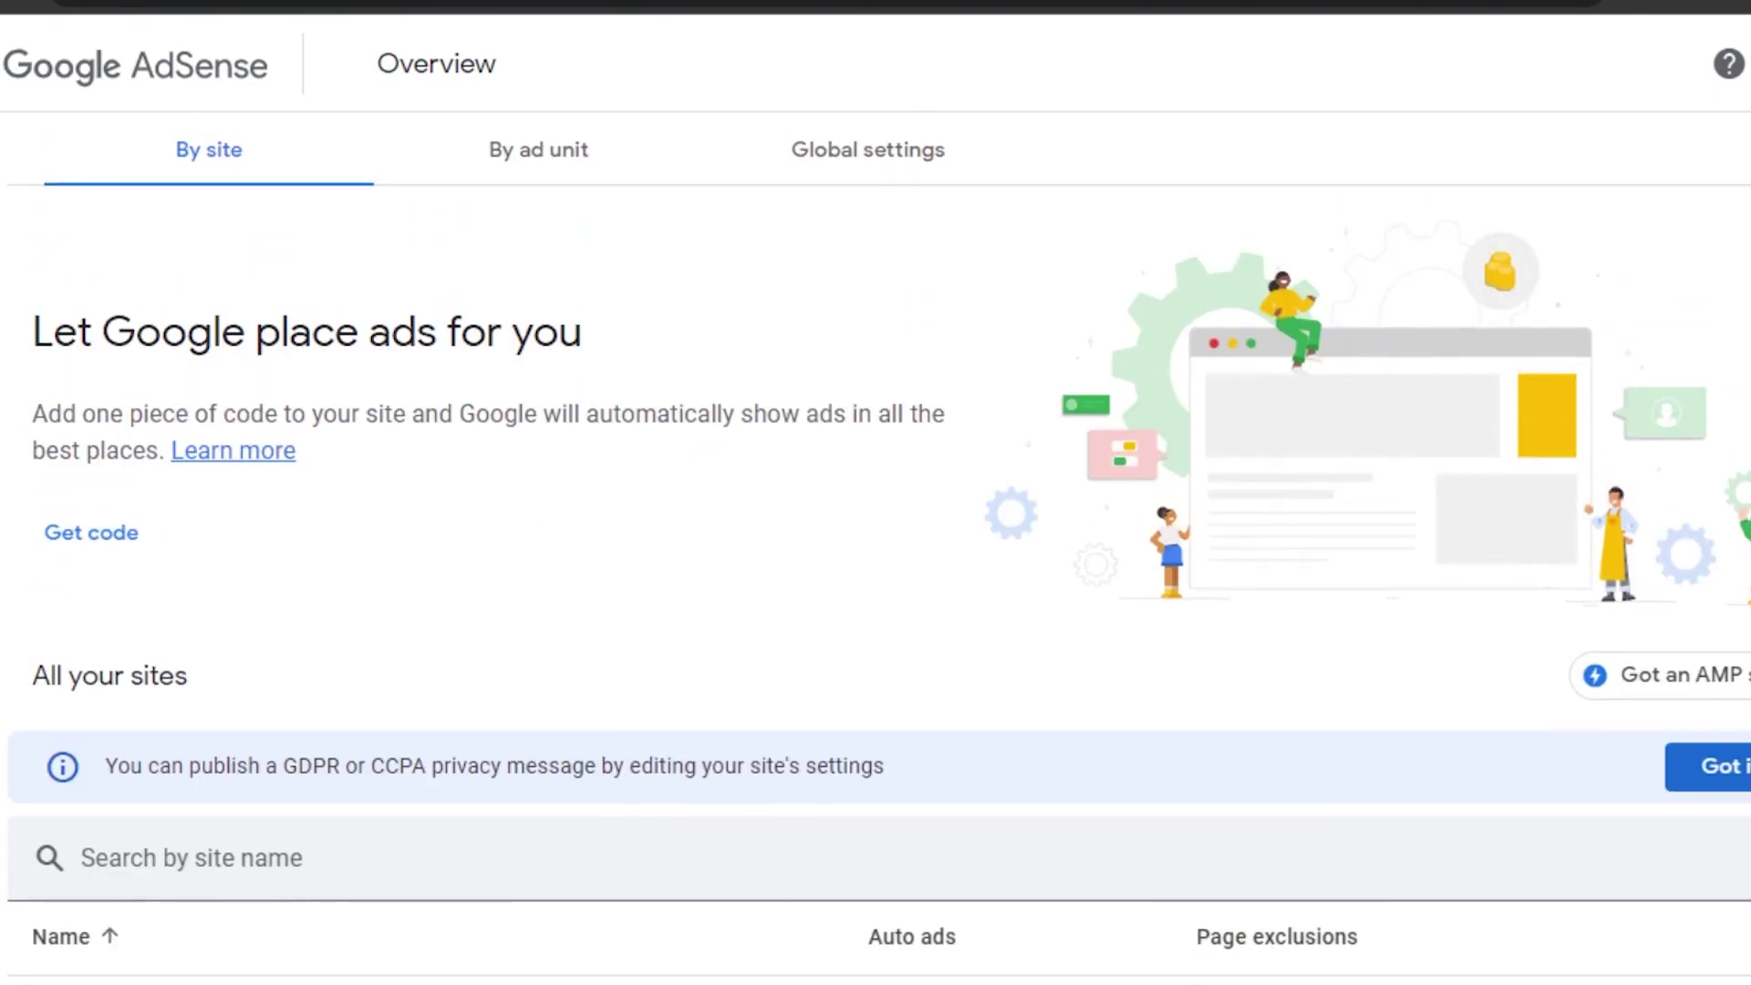
{"action": "left_click", "coordinate": [2, 64]}
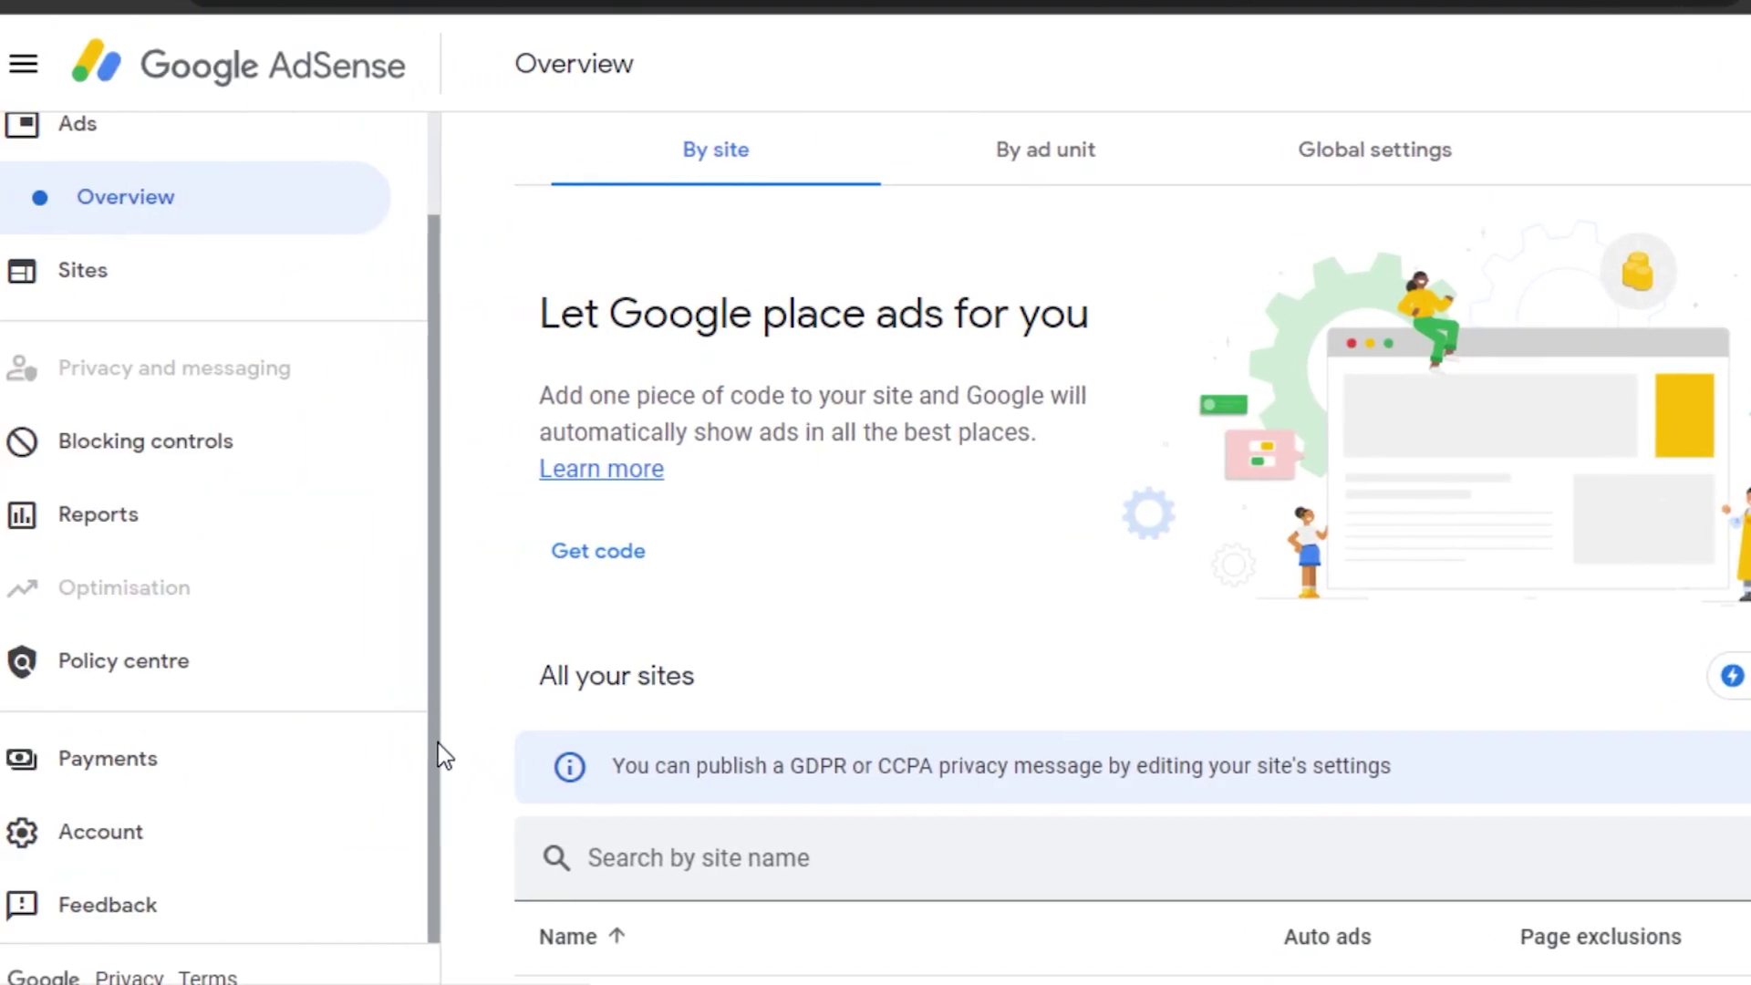
{"action": "scroll", "coordinate": [440, 755], "scroll_direction": "up", "scroll_amount": 2}
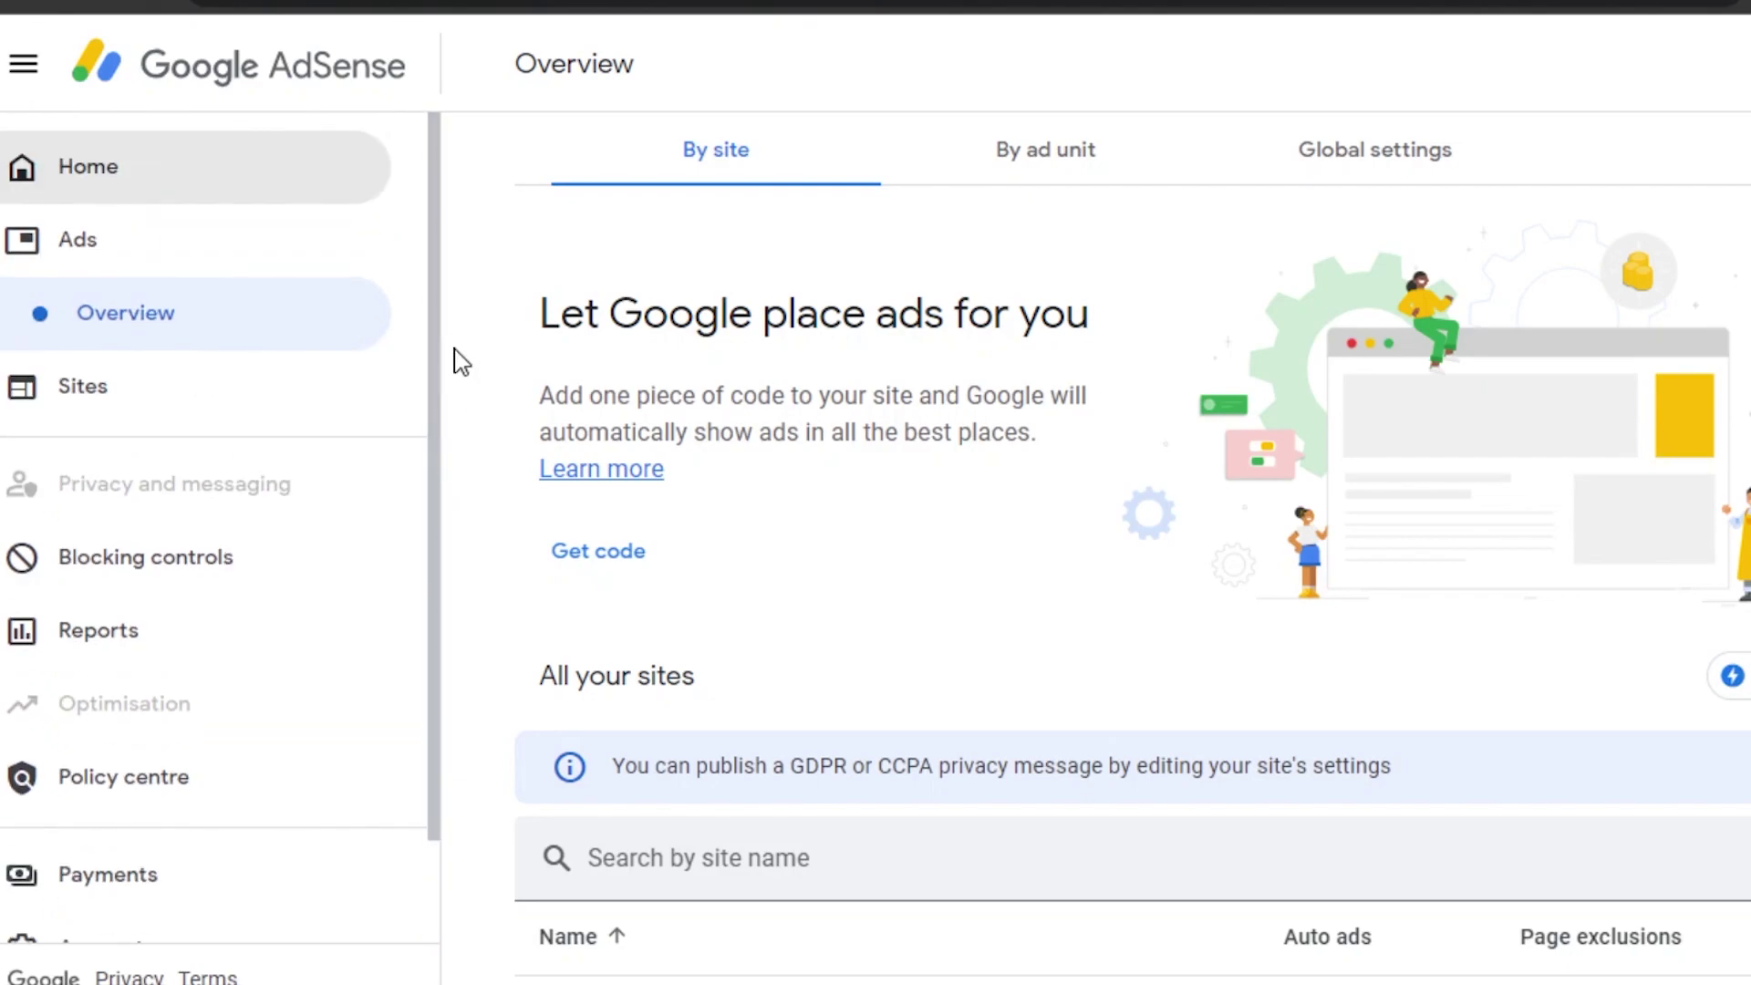
{"action": "scroll", "coordinate": [438, 406], "scroll_direction": "down", "scroll_amount": 2}
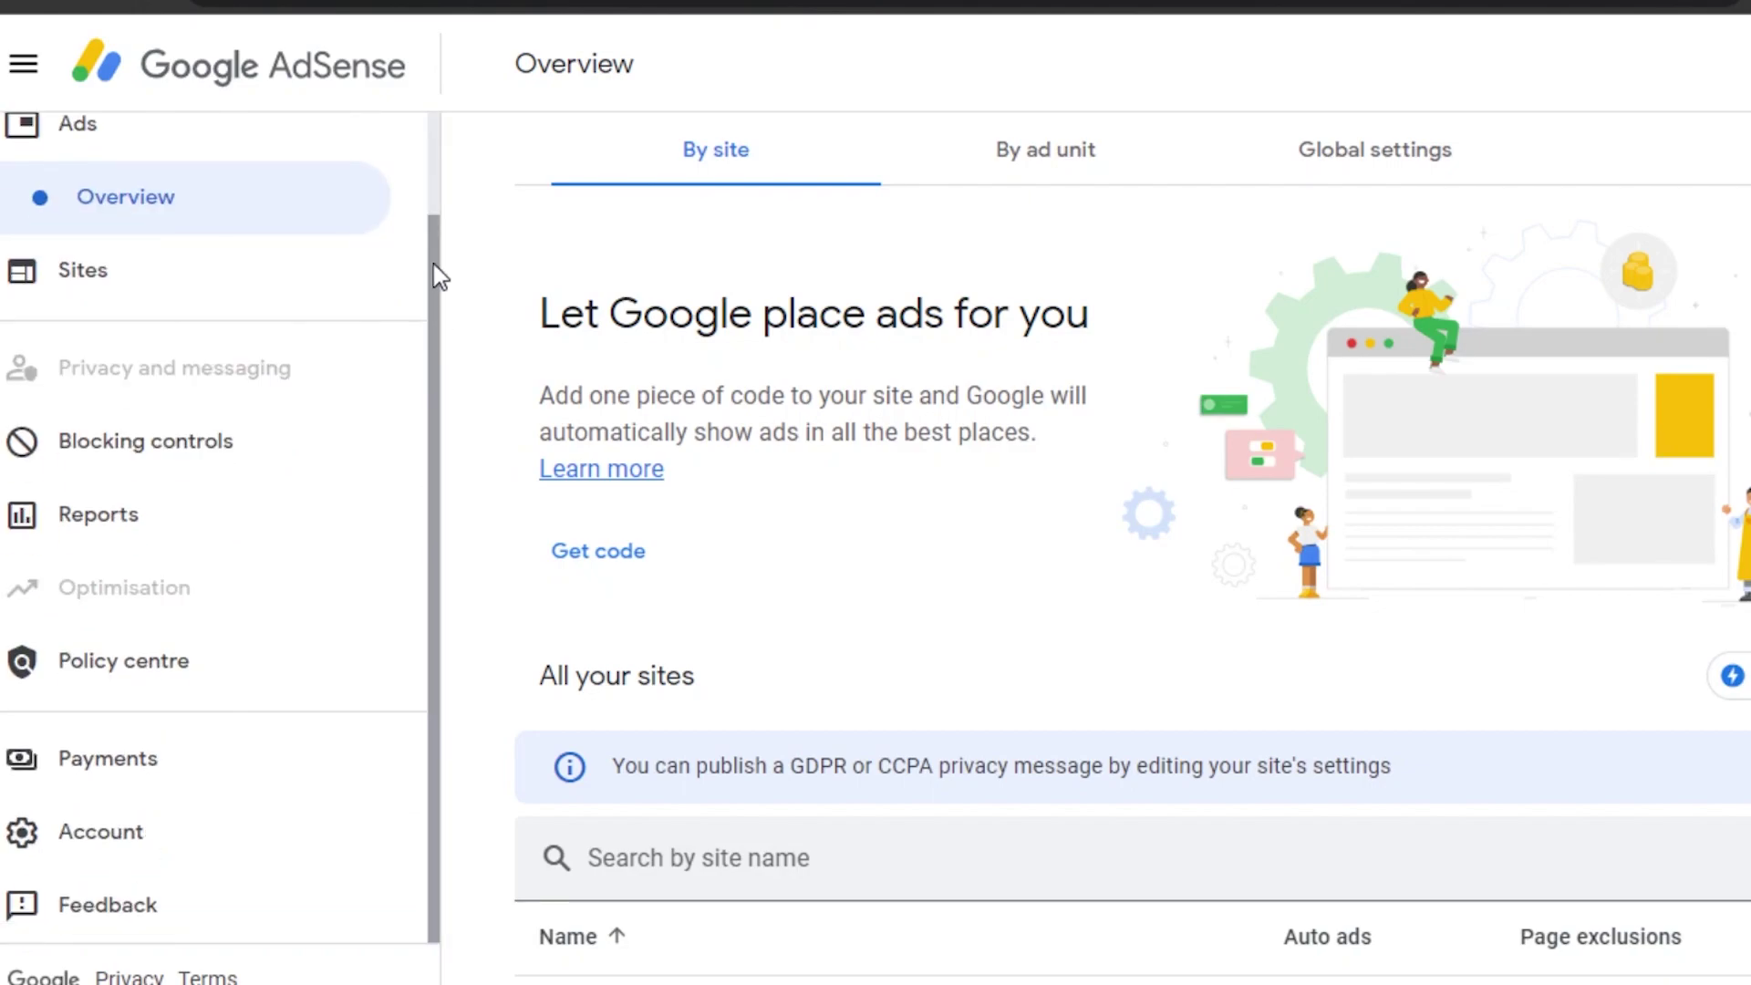
{"action": "left_click_drag", "start_coordinate": [437, 270], "coordinate": [430, 97]}
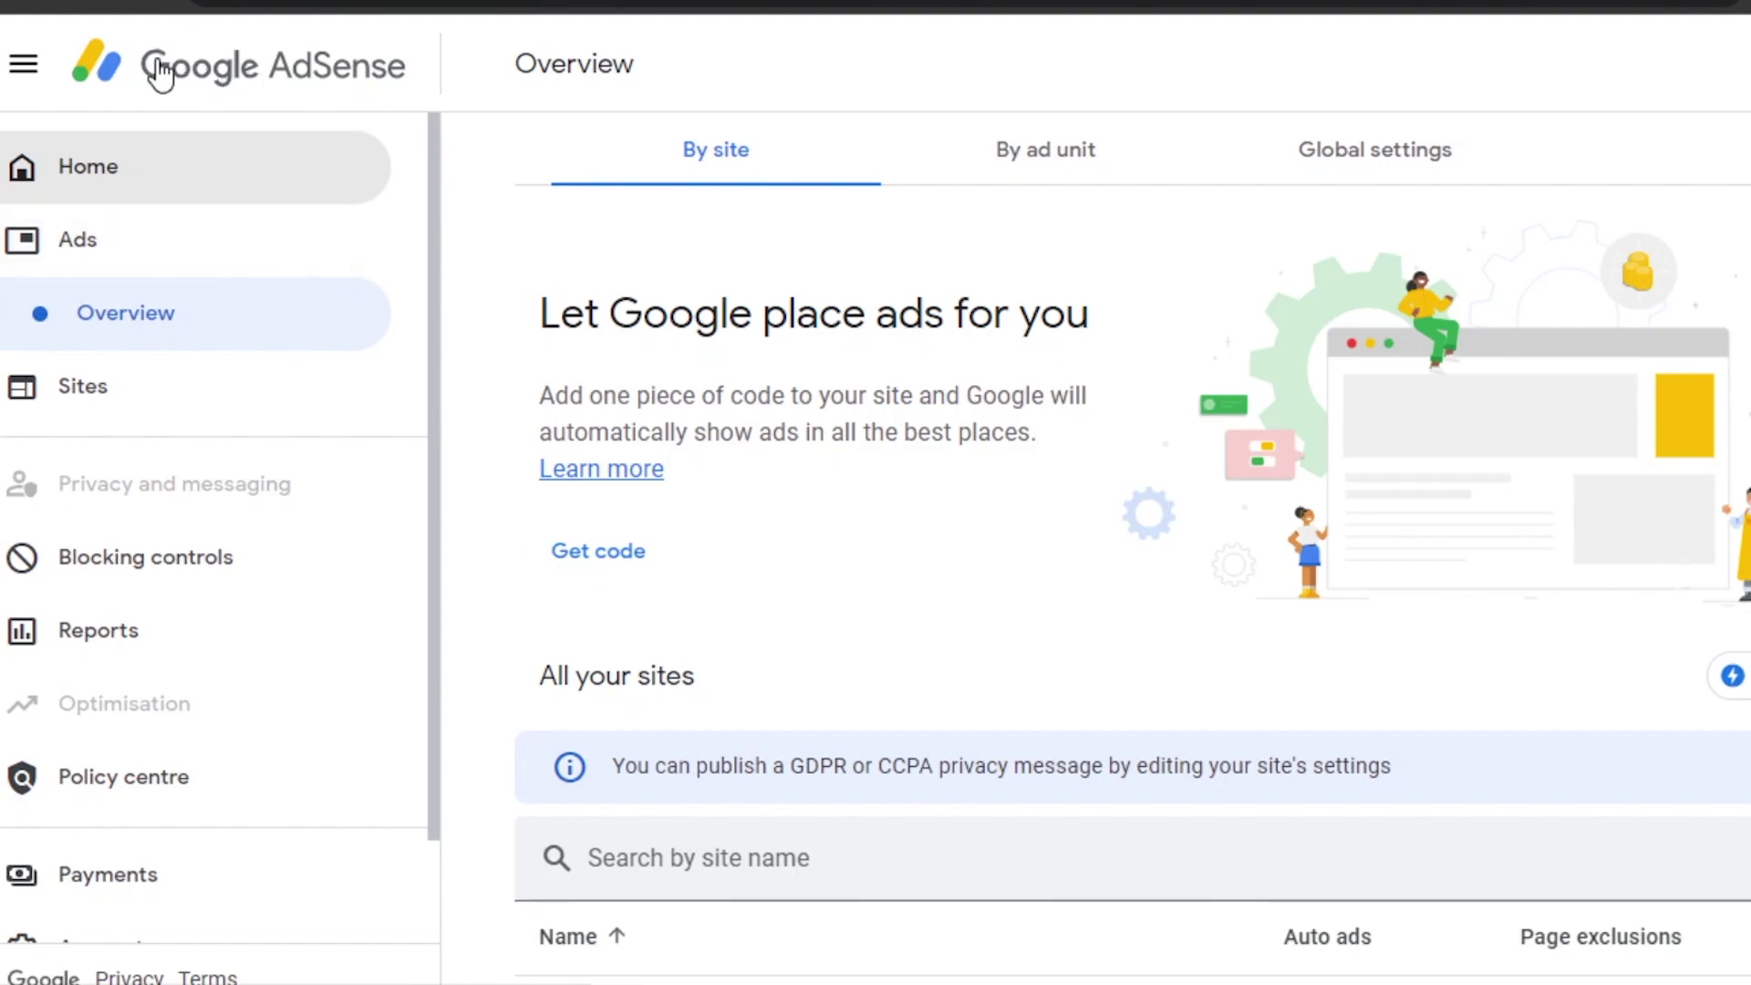
{"action": "left_click", "coordinate": [24, 63]}
{"action": "scroll", "coordinate": [912, 547], "scroll_direction": "down", "scroll_amount": 1}
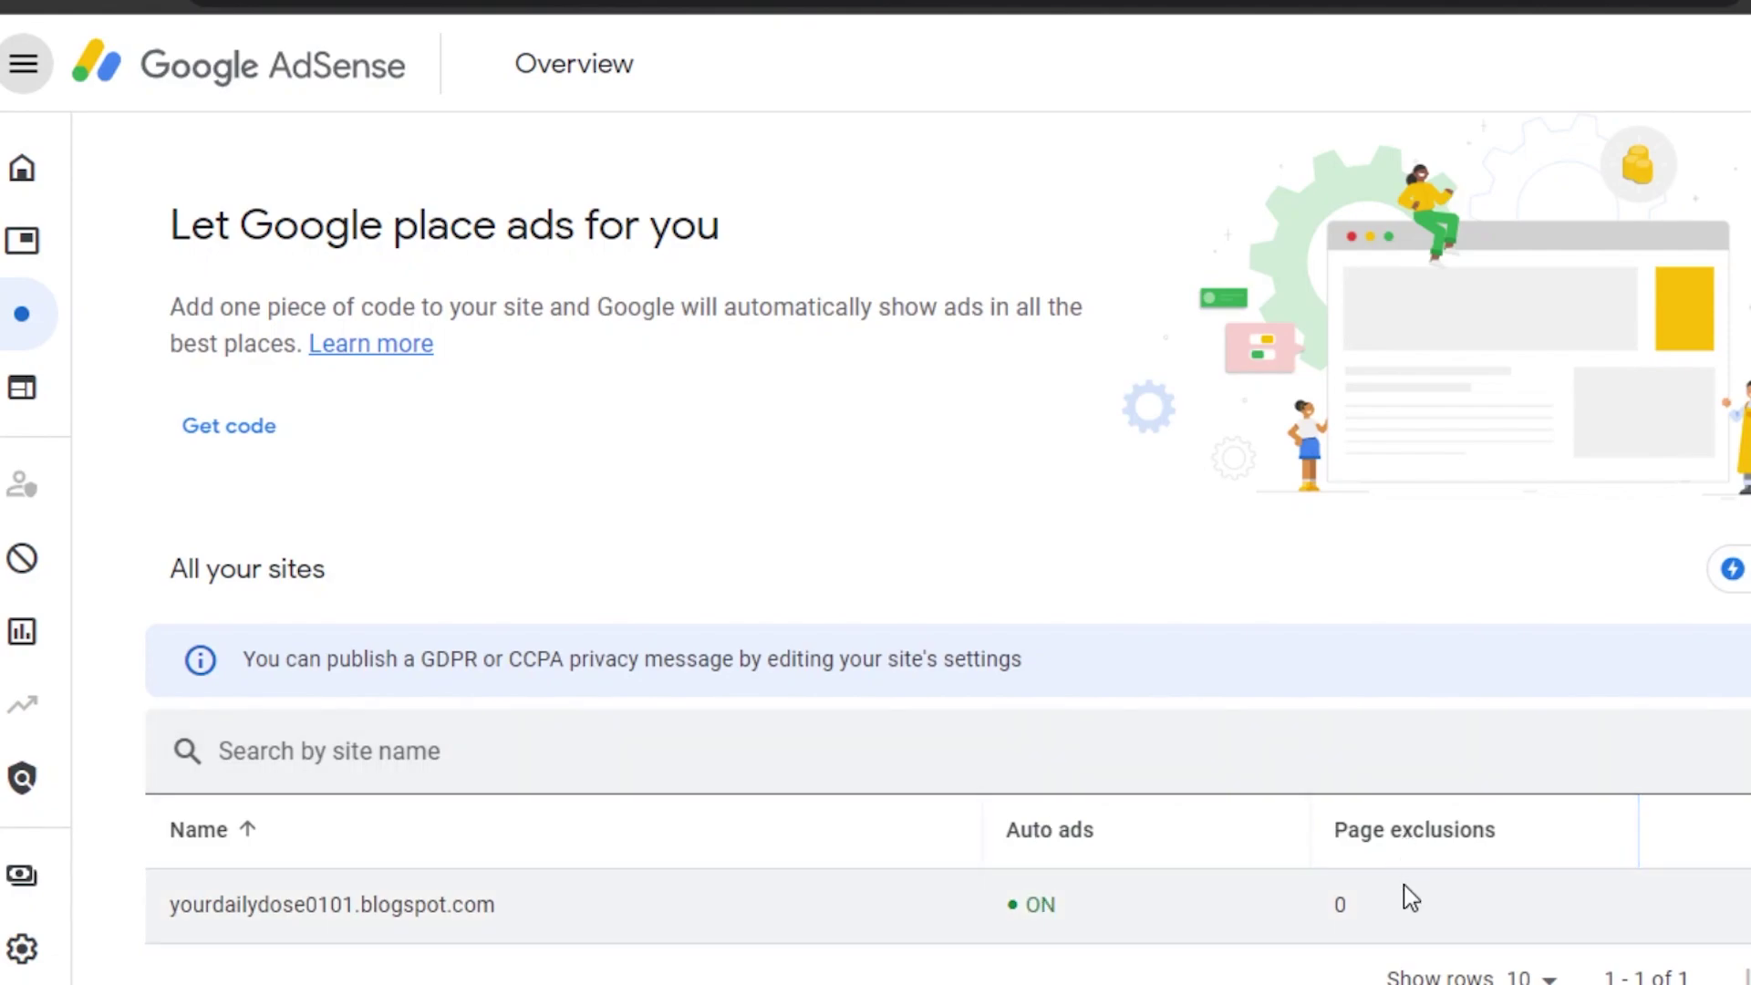
{"action": "left_click", "coordinate": [22, 631]}
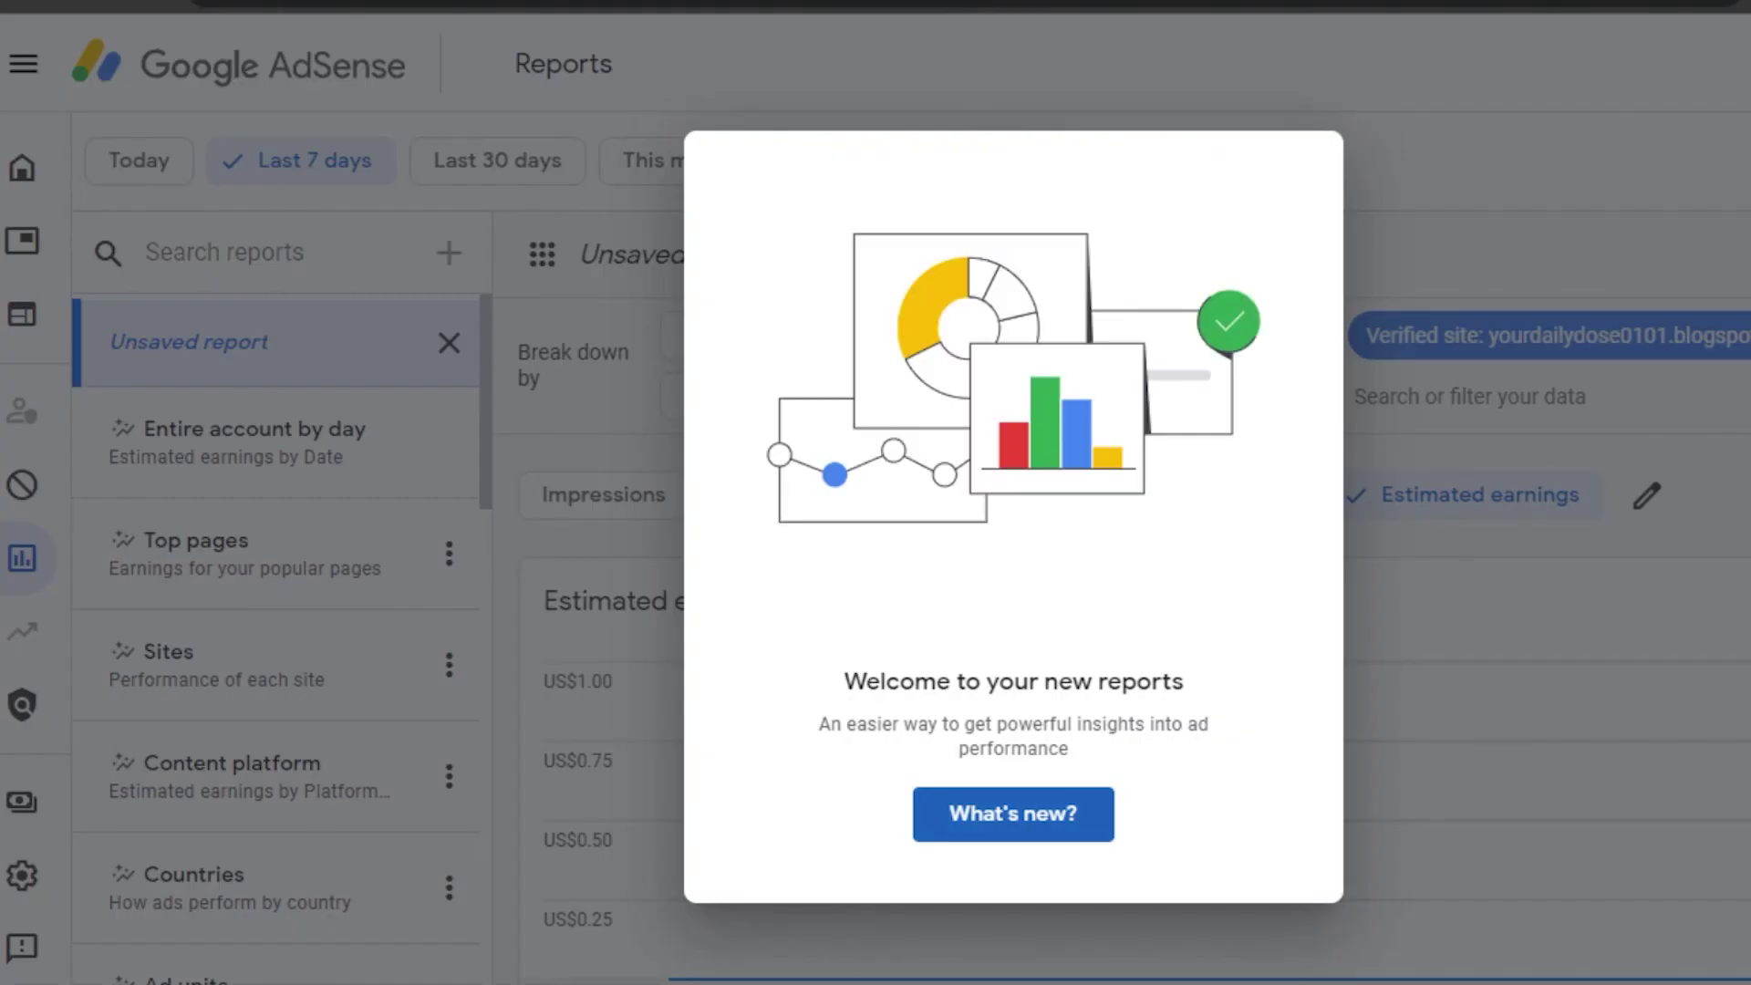
Dismiss the Reports welcome dialog and step through the tour until it closes.
{"action": "left_click", "coordinate": [1056, 825]}
{"action": "left_click", "coordinate": [651, 374]}
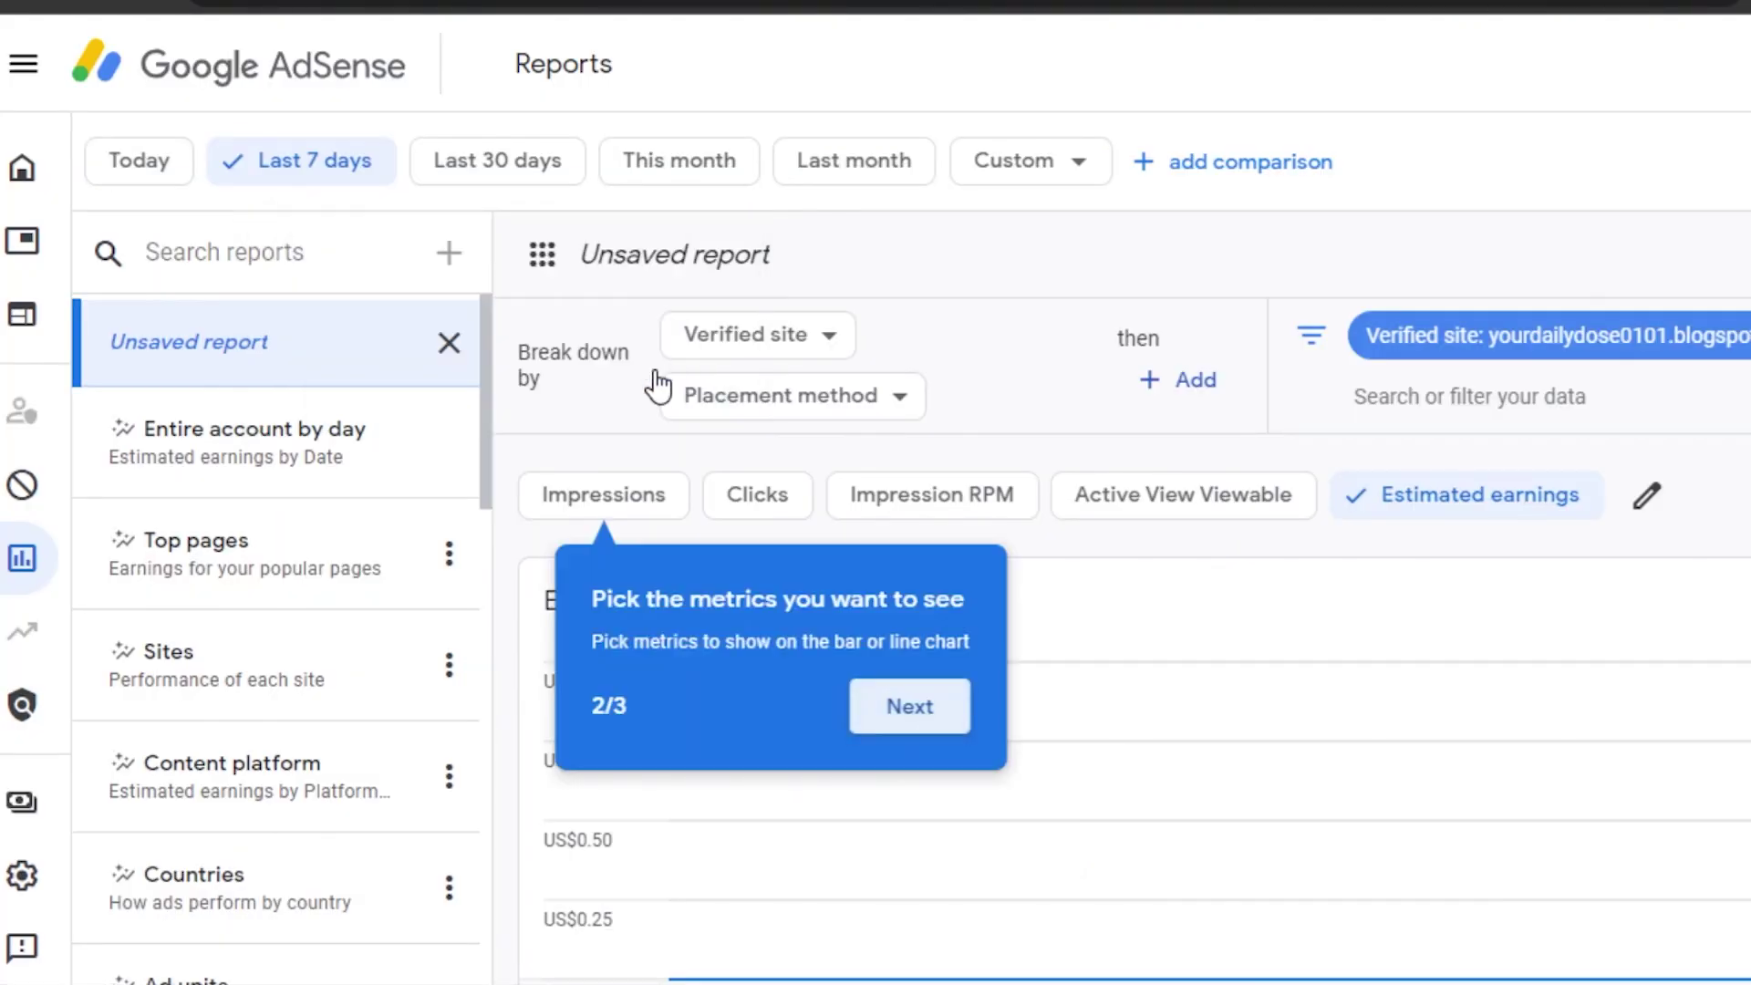
{"action": "left_click", "coordinate": [944, 720]}
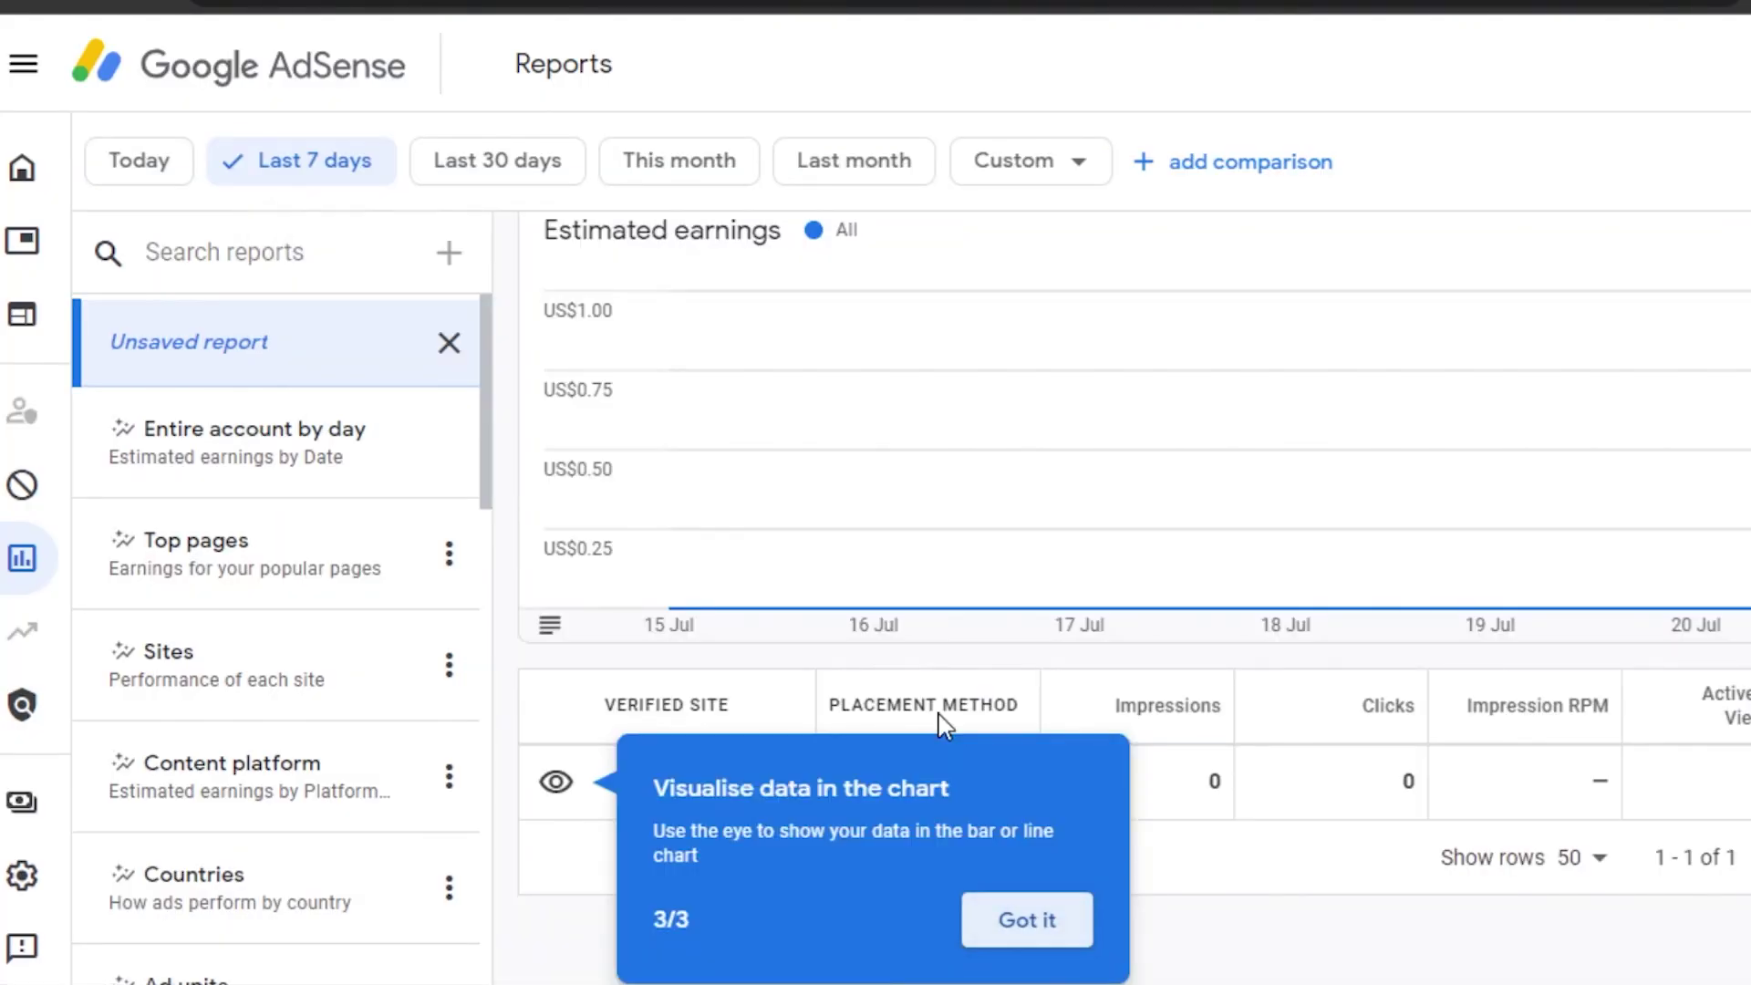
{"action": "left_click", "coordinate": [1029, 921]}
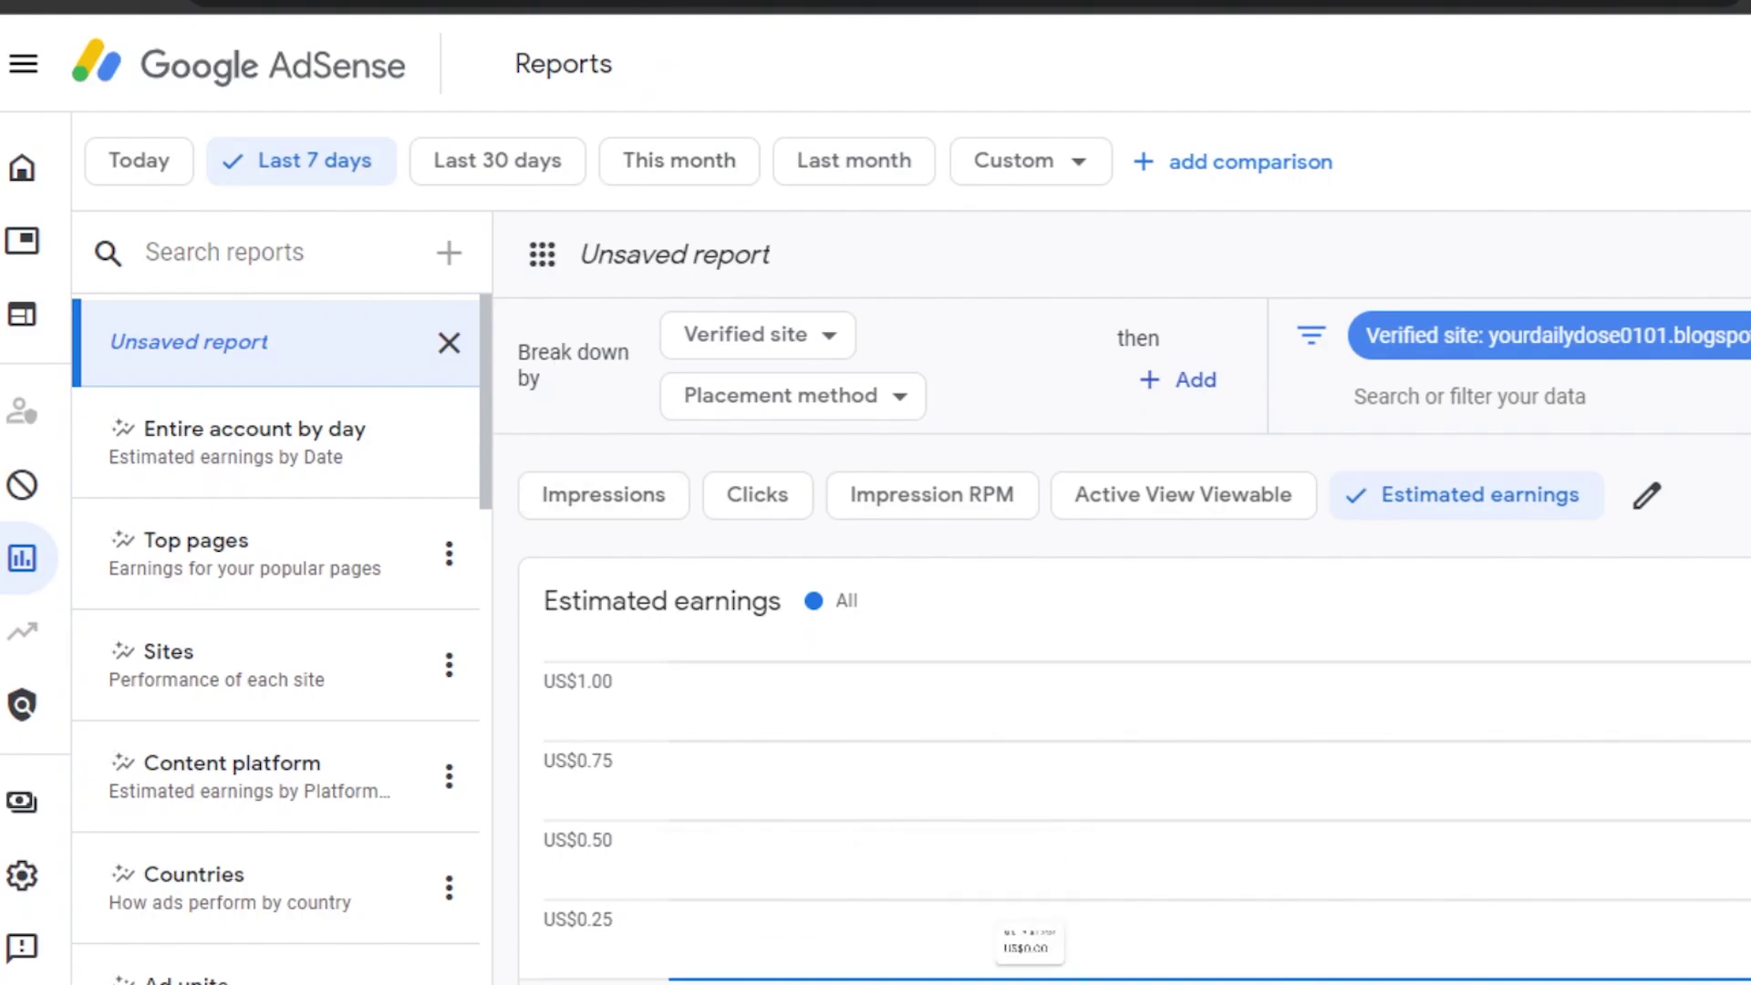
{"action": "scroll", "coordinate": [1130, 592], "scroll_direction": "down", "scroll_amount": 4}
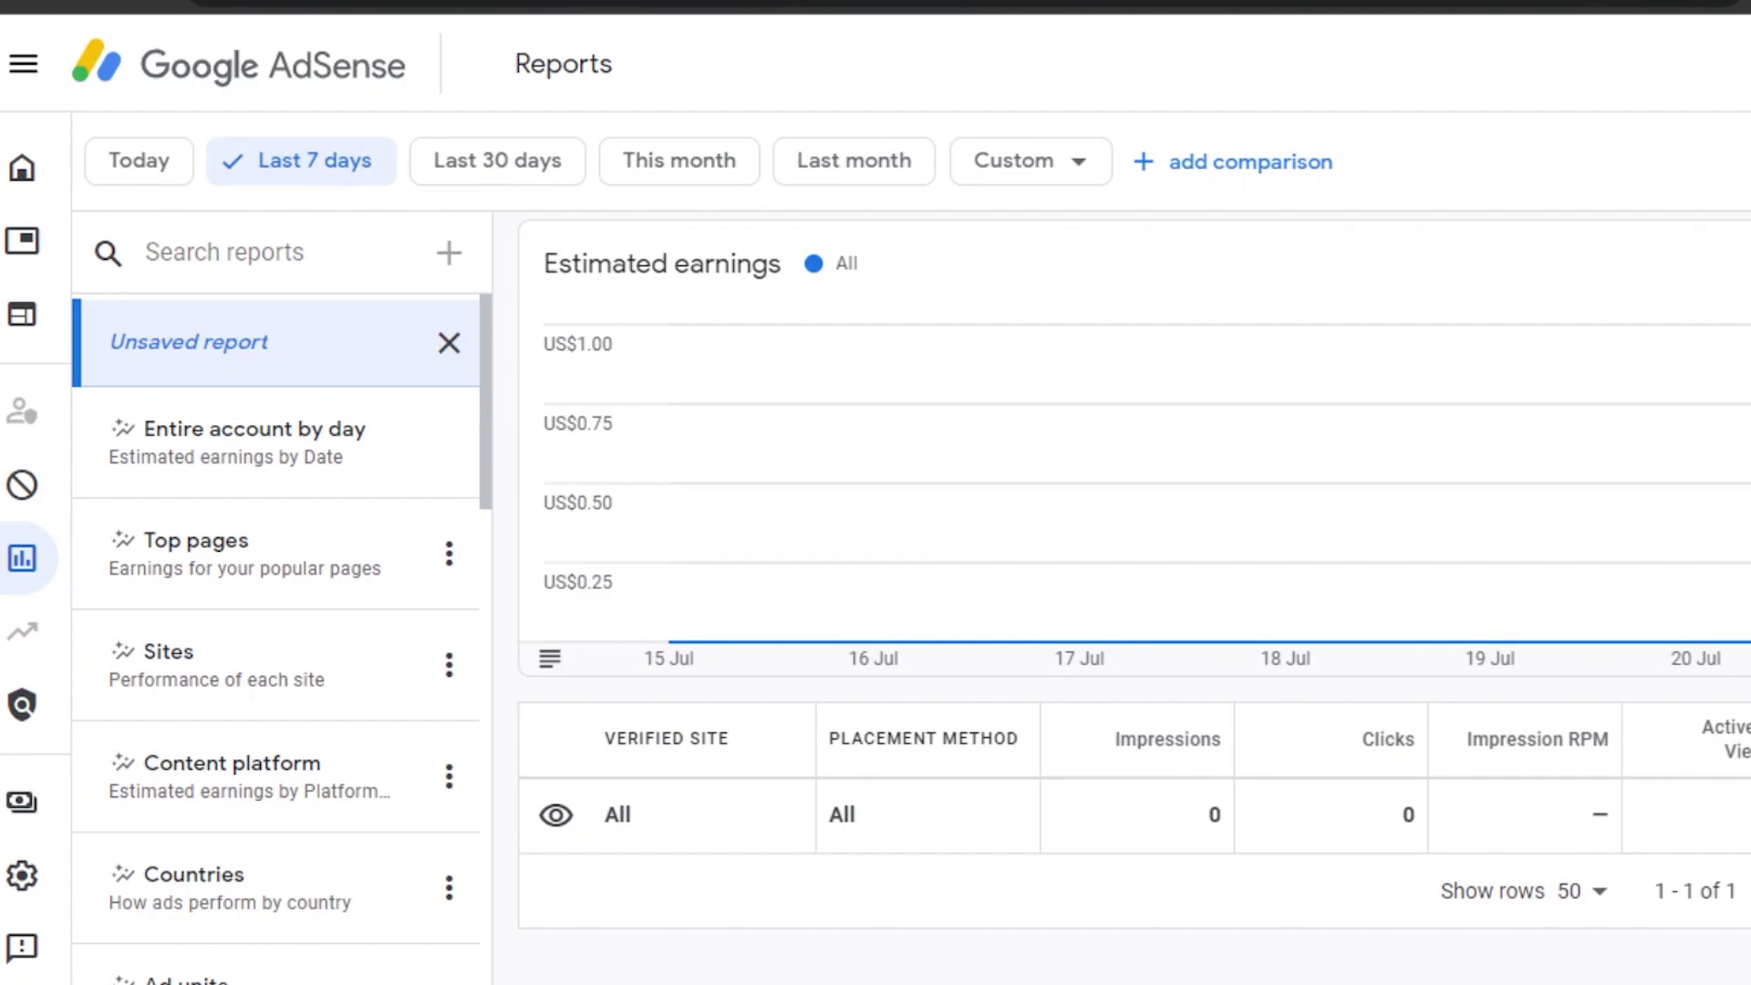
{"action": "scroll", "coordinate": [734, 551], "scroll_direction": "up", "scroll_amount": 2}
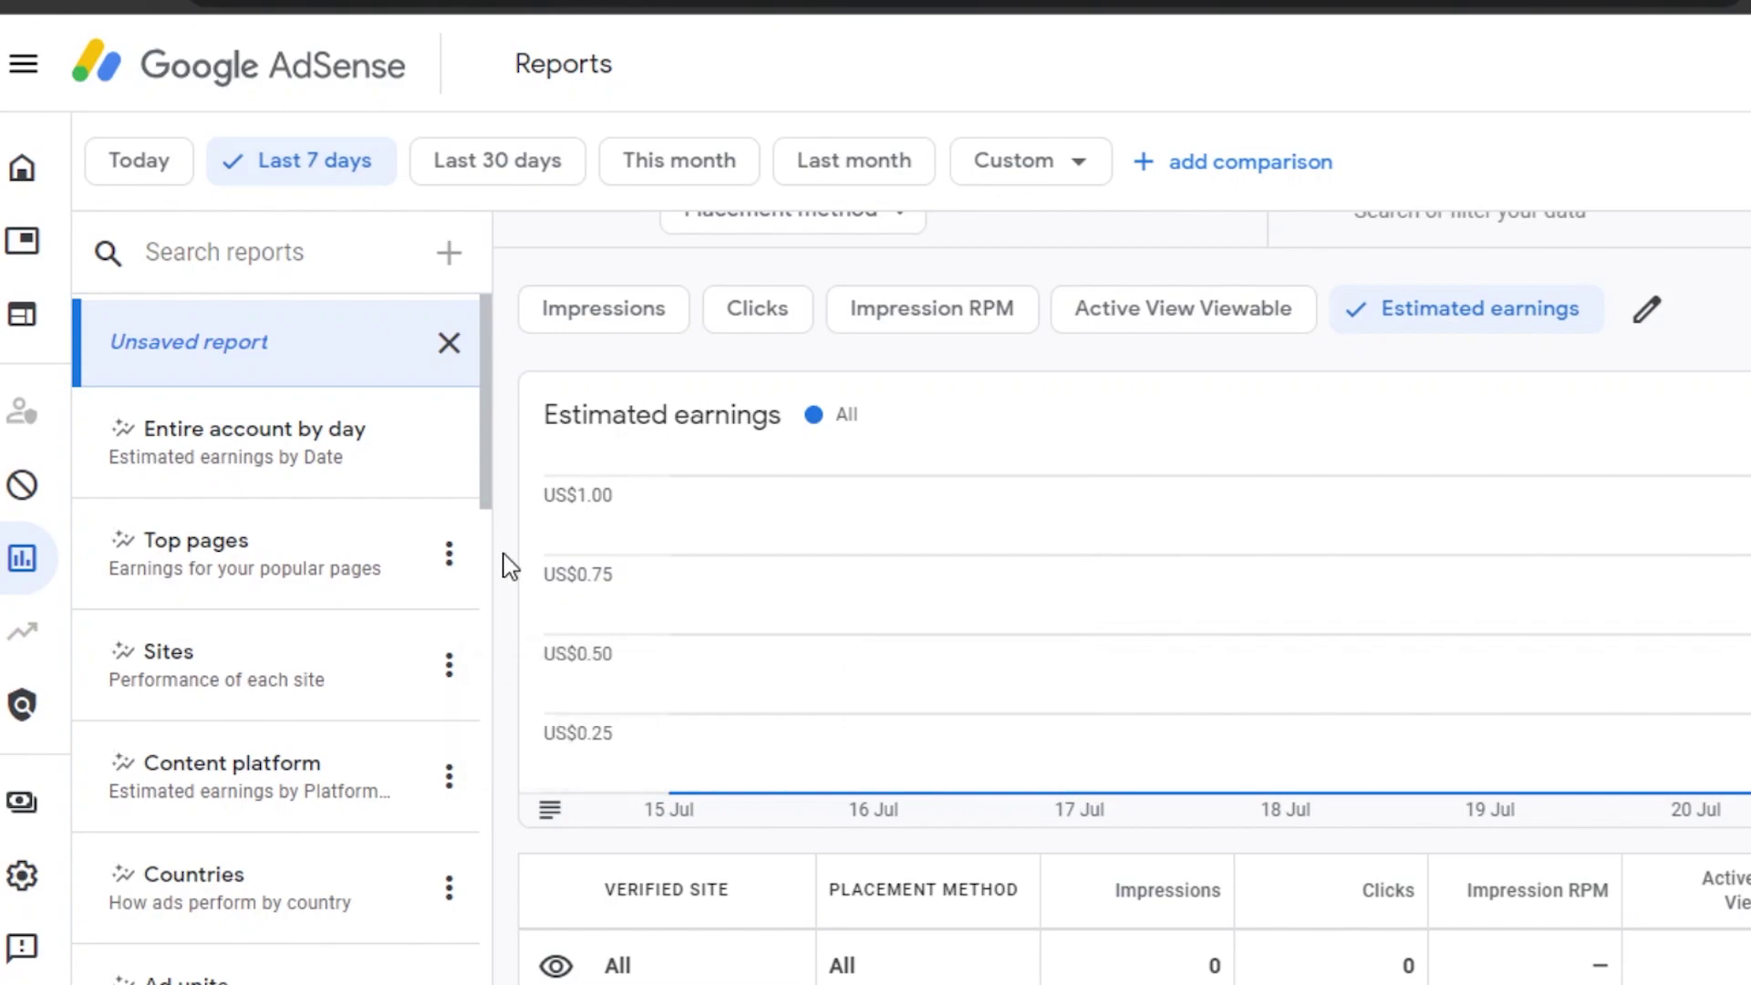
{"action": "mouse_move", "coordinate": [485, 438]}
{"action": "left_mouse_down"}
{"action": "mouse_move", "coordinate": [481, 462]}
{"action": "mouse_move", "coordinate": [489, 431]}
{"action": "left_mouse_up"}
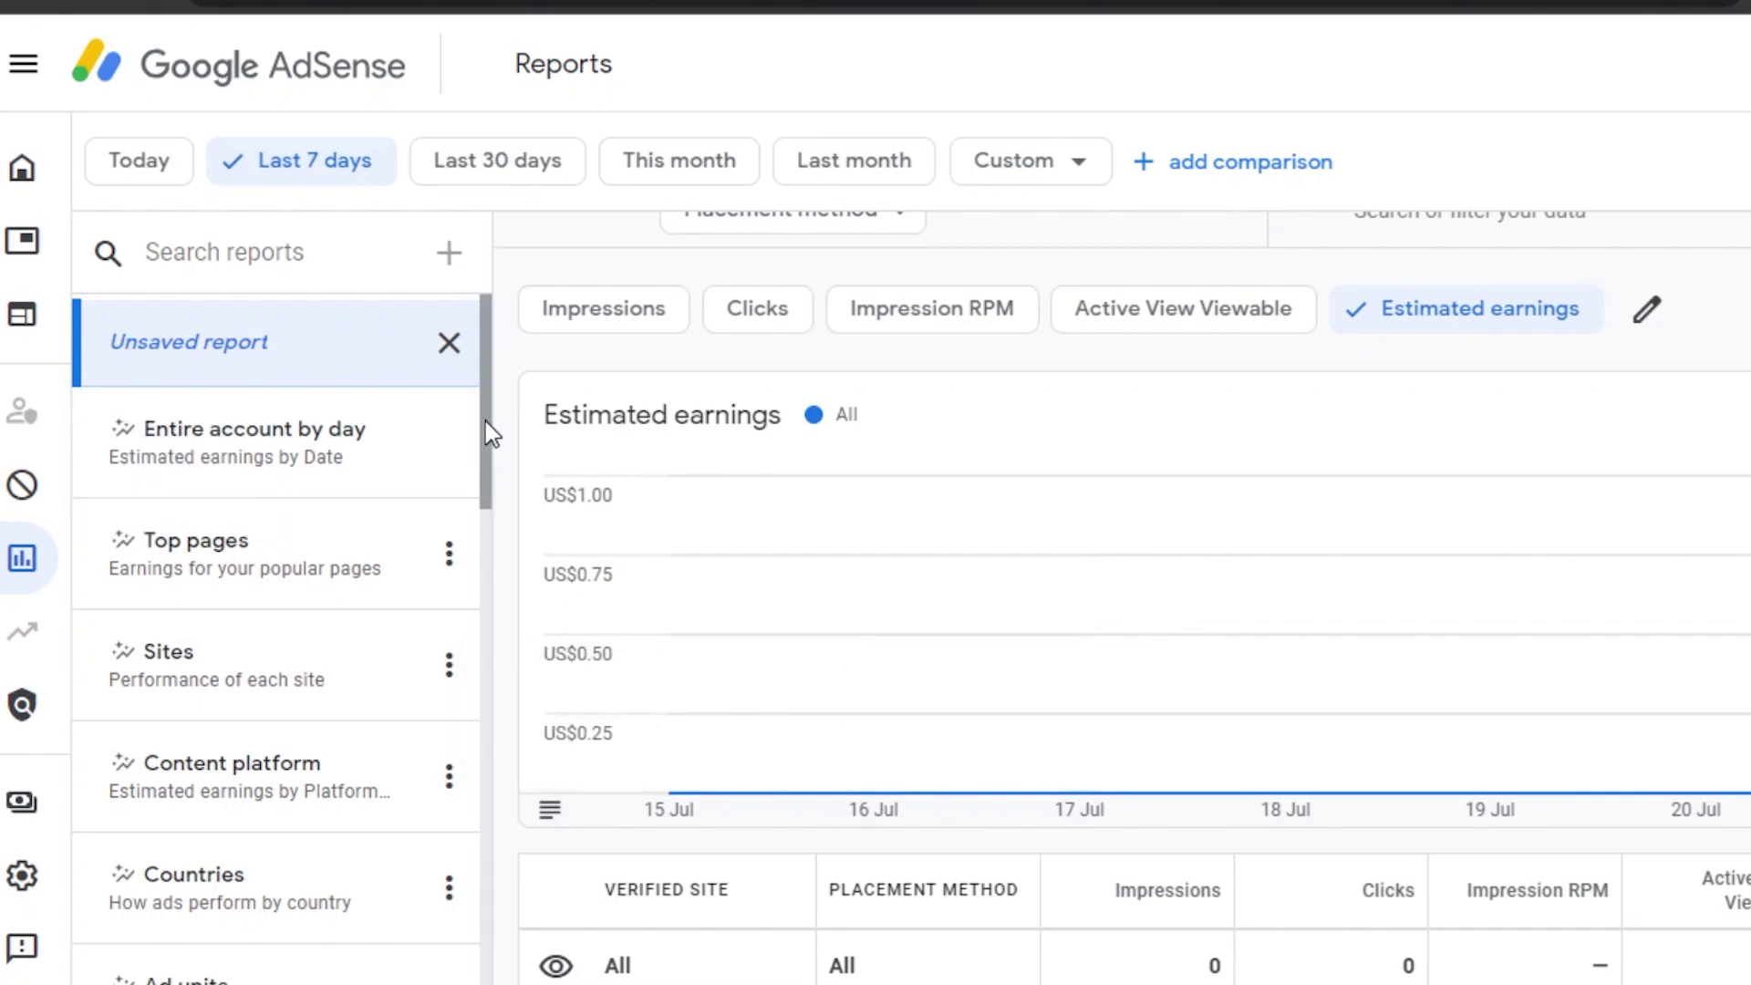
{"action": "scroll", "coordinate": [488, 617], "scroll_direction": "down", "scroll_amount": 9}
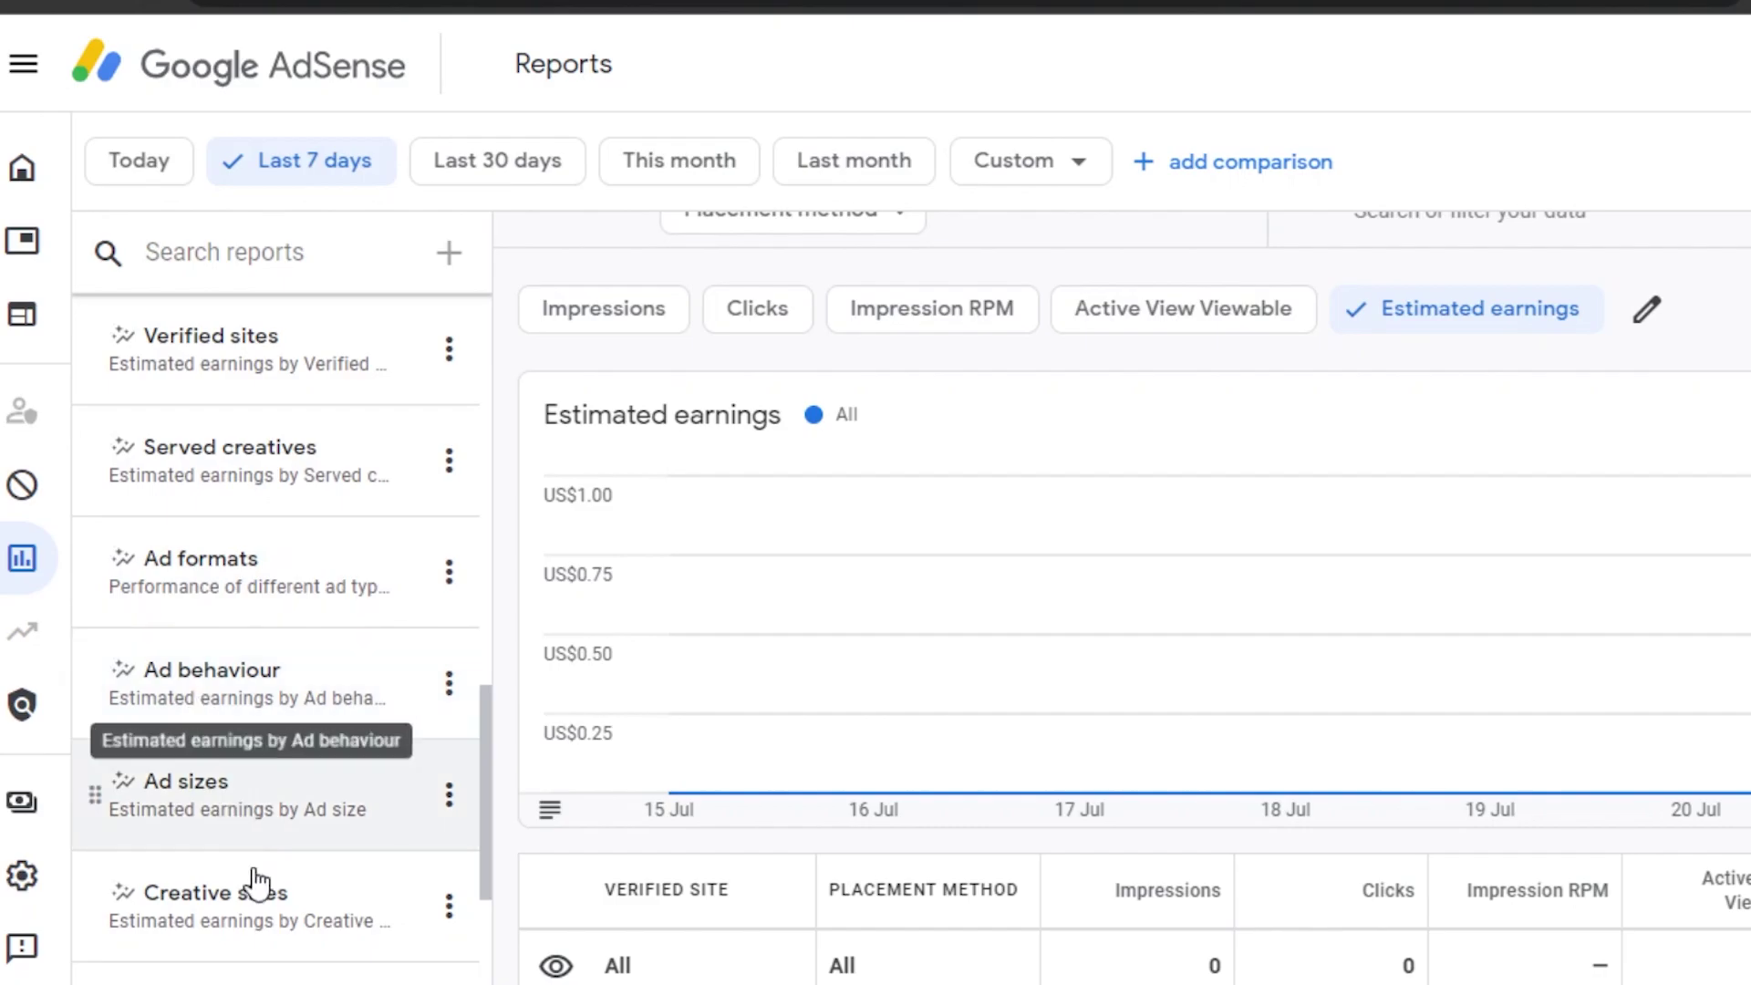
{"action": "left_click_drag", "start_coordinate": [485, 789], "coordinate": [483, 428]}
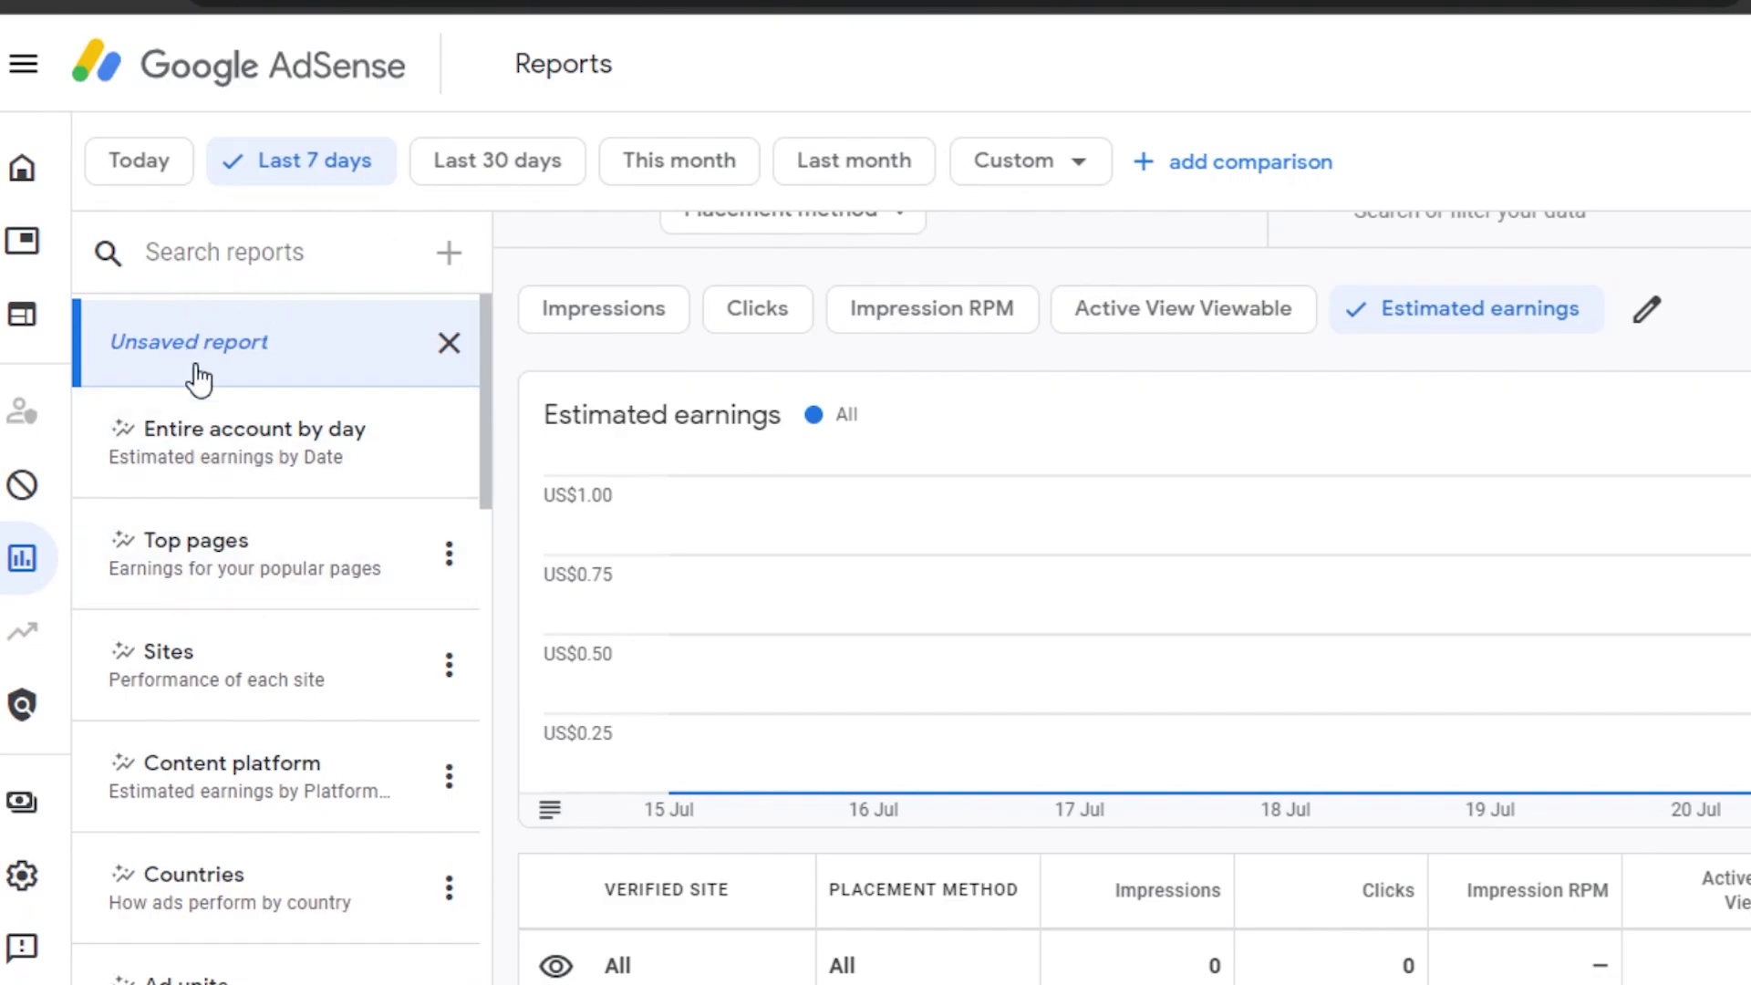
{"action": "mouse_move", "coordinate": [31, 565]}
{"action": "left_click_drag", "start_coordinate": [492, 372], "coordinate": [484, 437]}
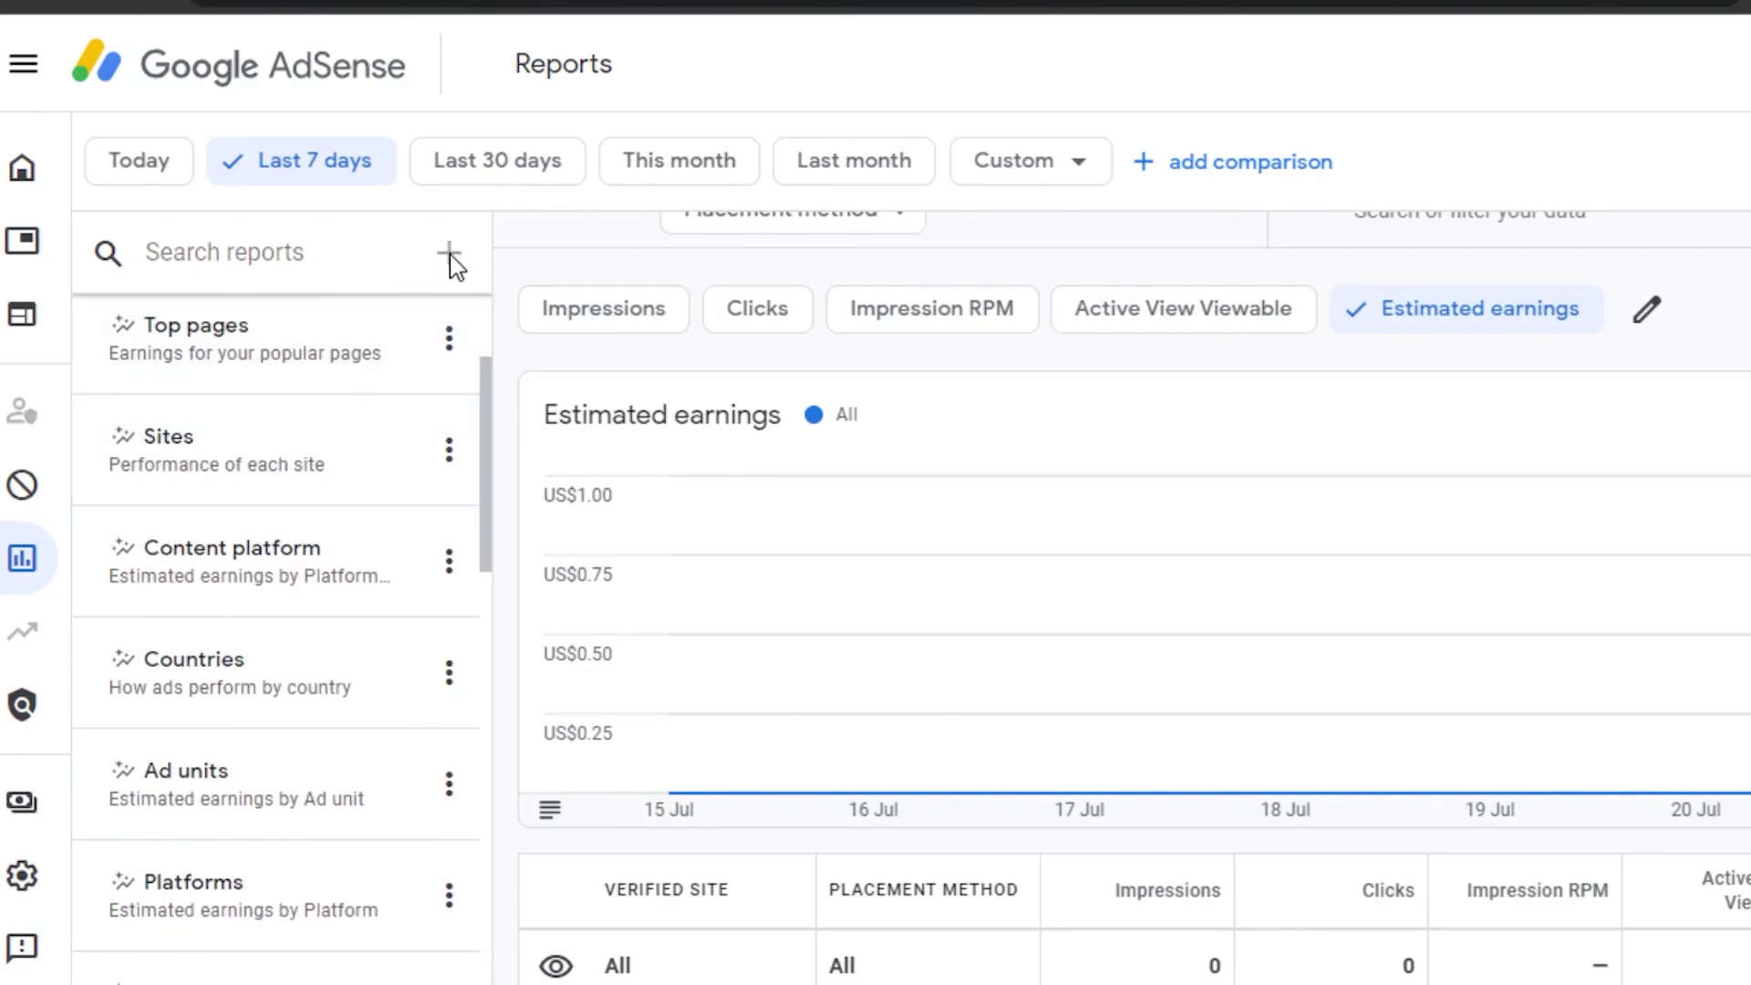
{"action": "left_click_drag", "start_coordinate": [489, 417], "coordinate": [473, 678]}
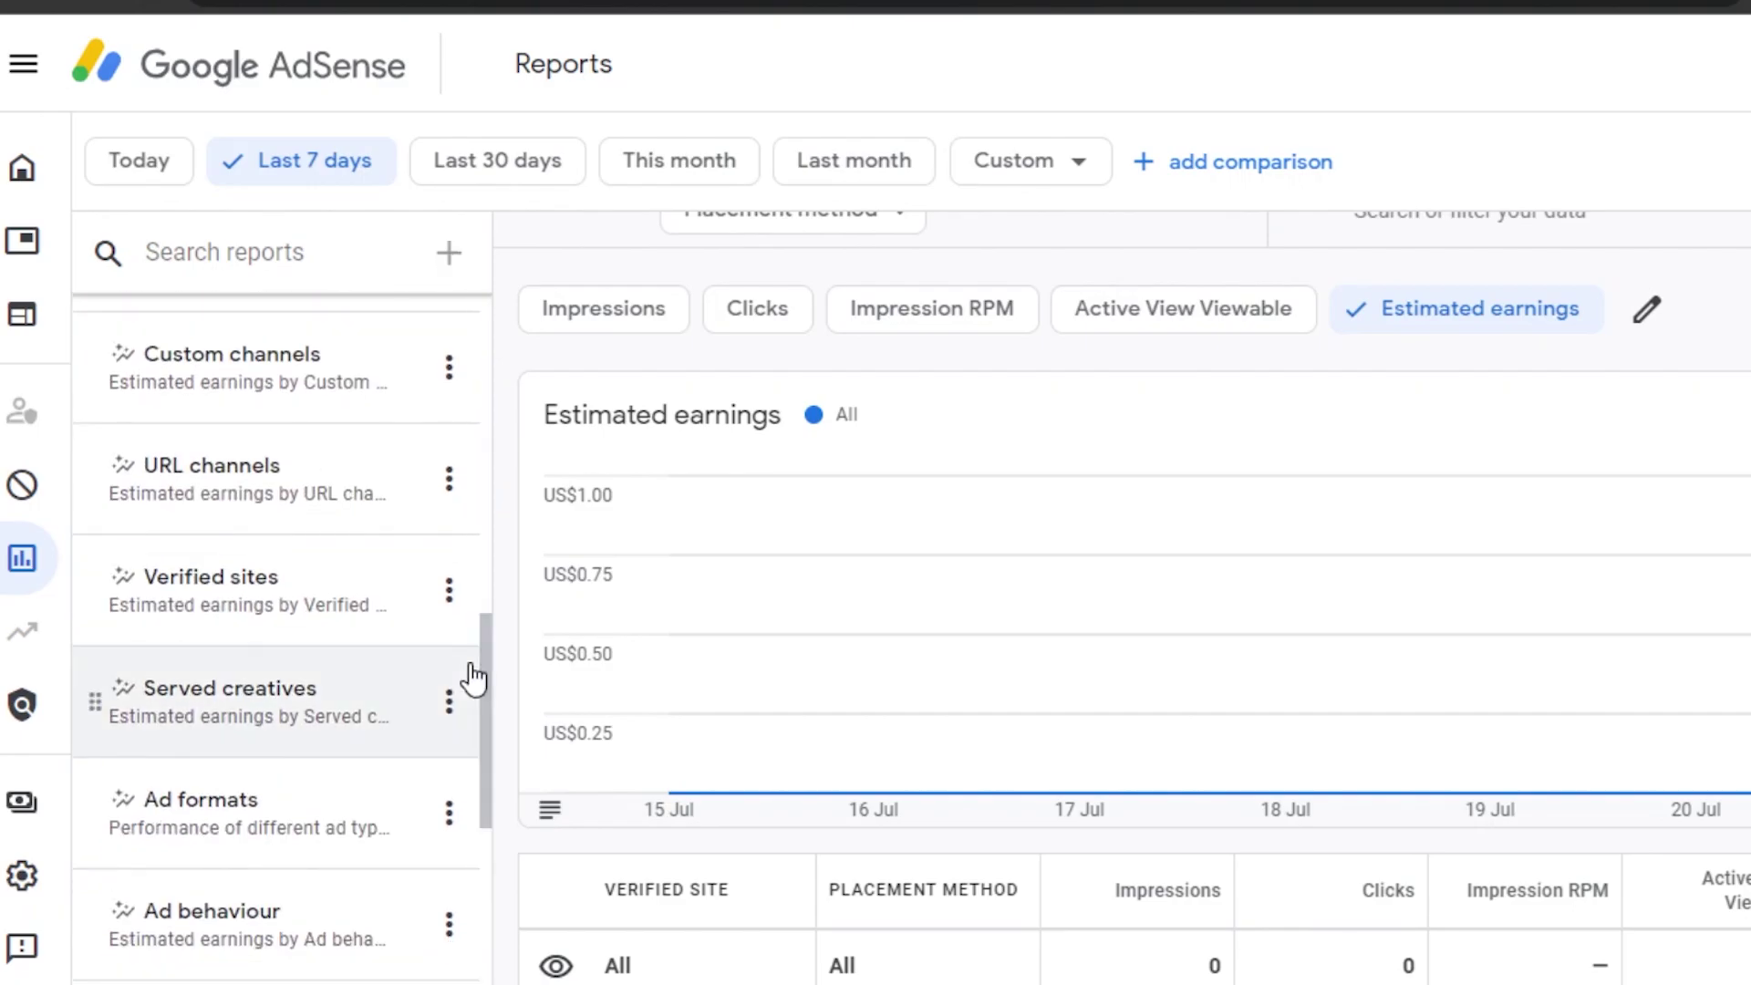
{"action": "scroll", "coordinate": [492, 720], "scroll_direction": "down", "scroll_amount": 2}
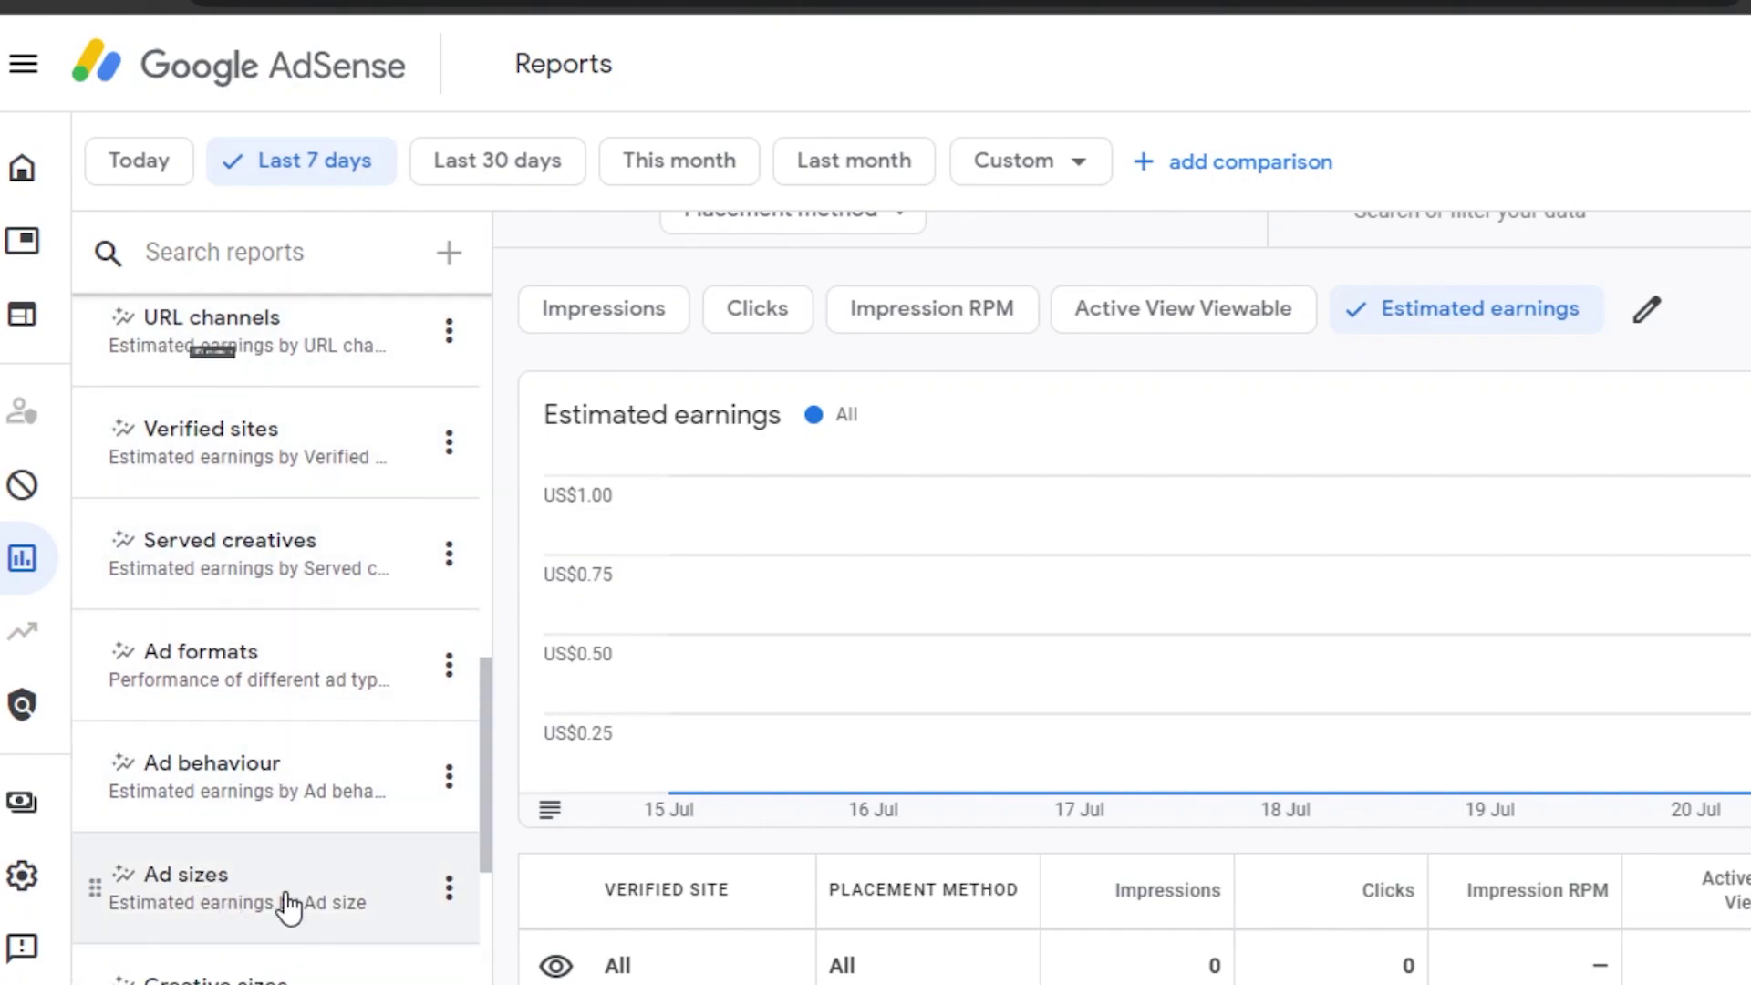
{"action": "scroll", "coordinate": [492, 922], "scroll_direction": "down", "scroll_amount": 5}
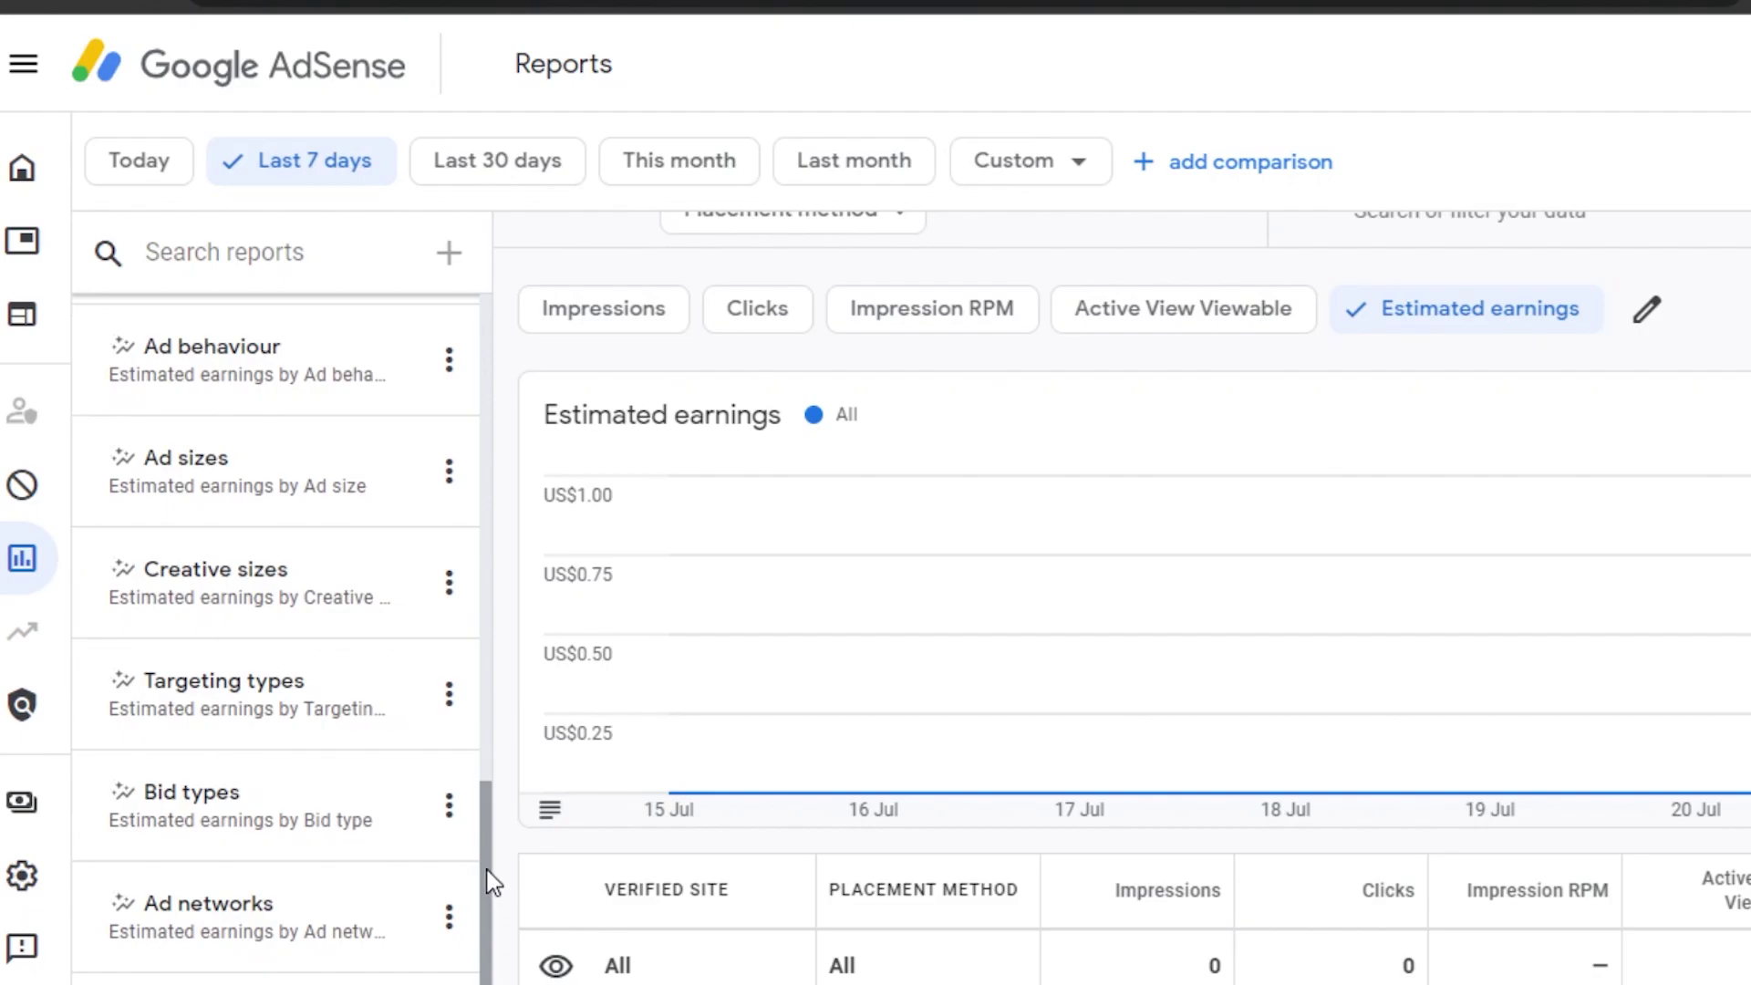
{"action": "left_click_drag", "start_coordinate": [485, 930], "coordinate": [489, 437]}
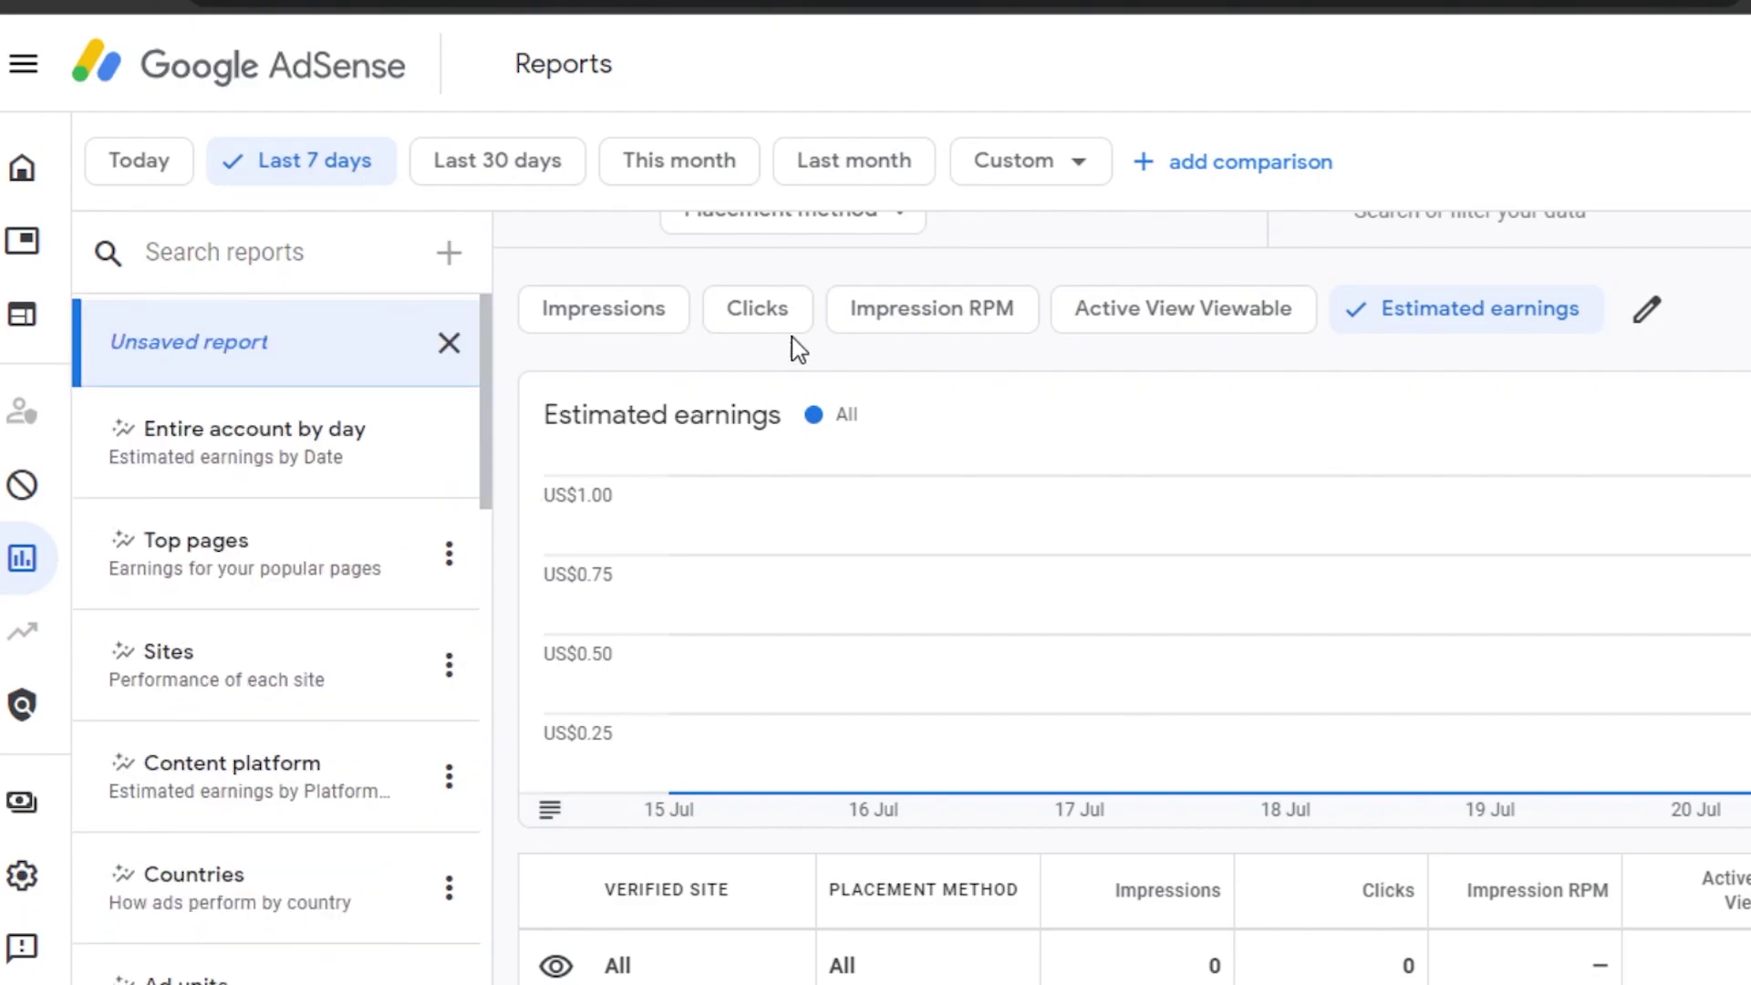
Close the custom date picker without changes and go to the Ads overview page.
{"action": "left_click", "coordinate": [1022, 193]}
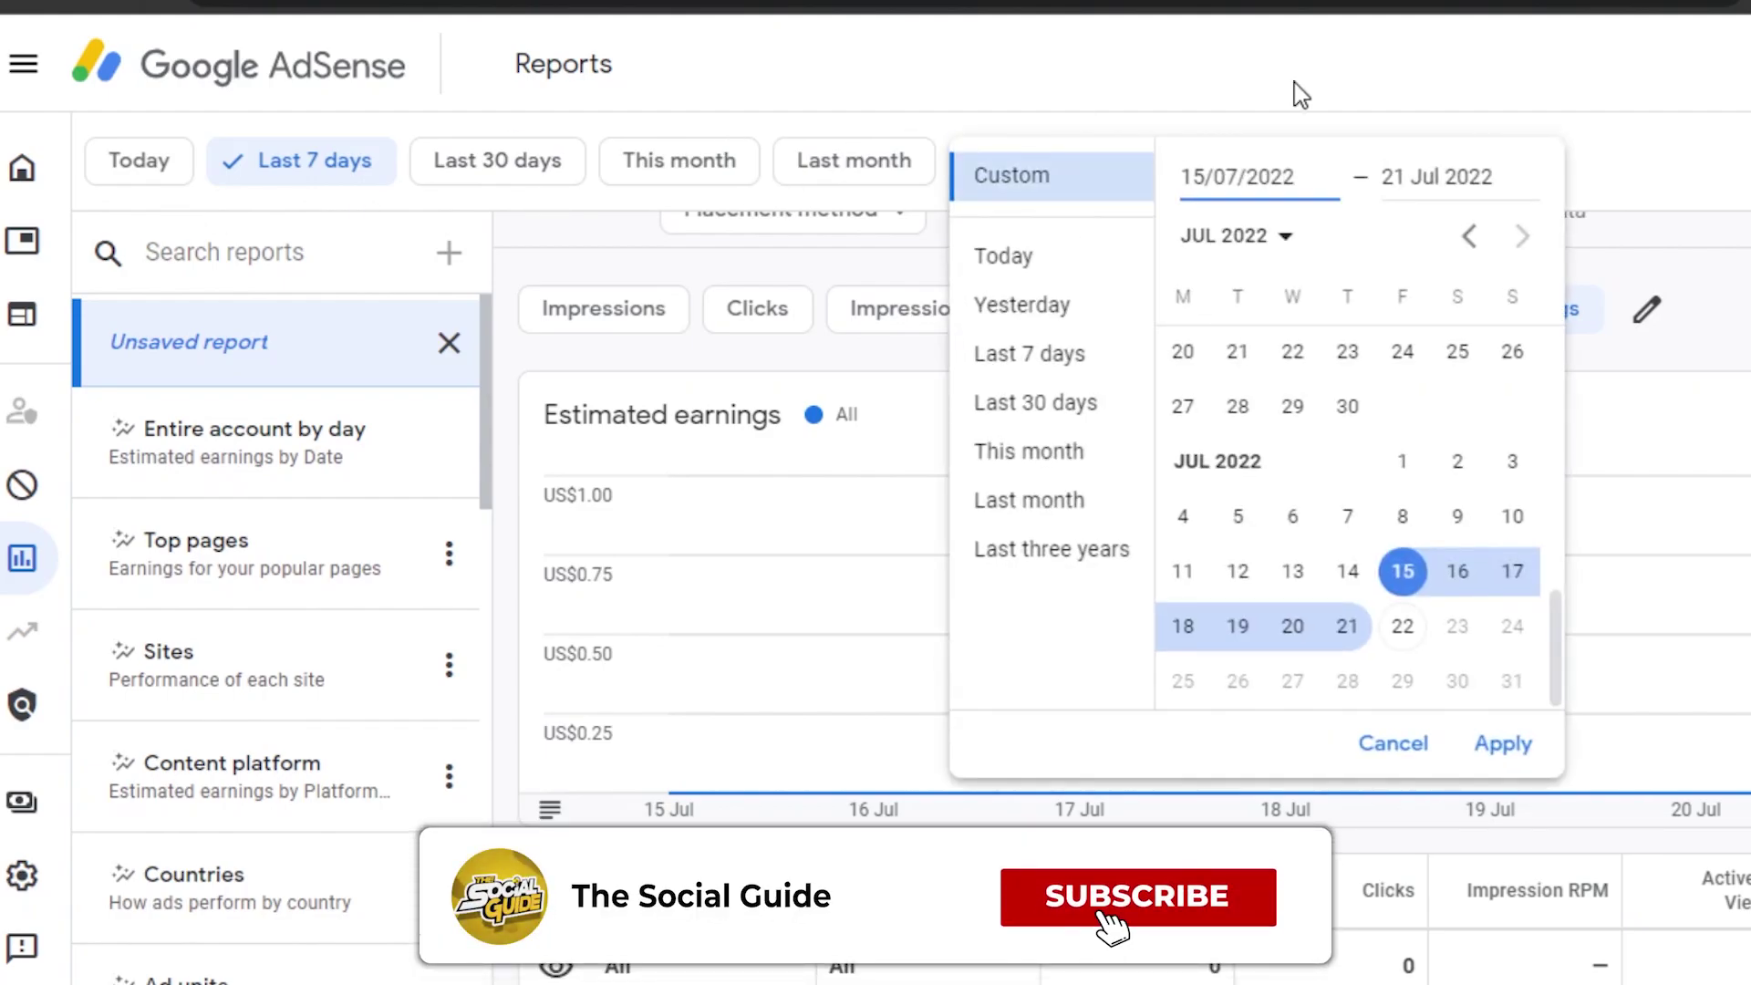
{"action": "left_click", "coordinate": [1299, 91]}
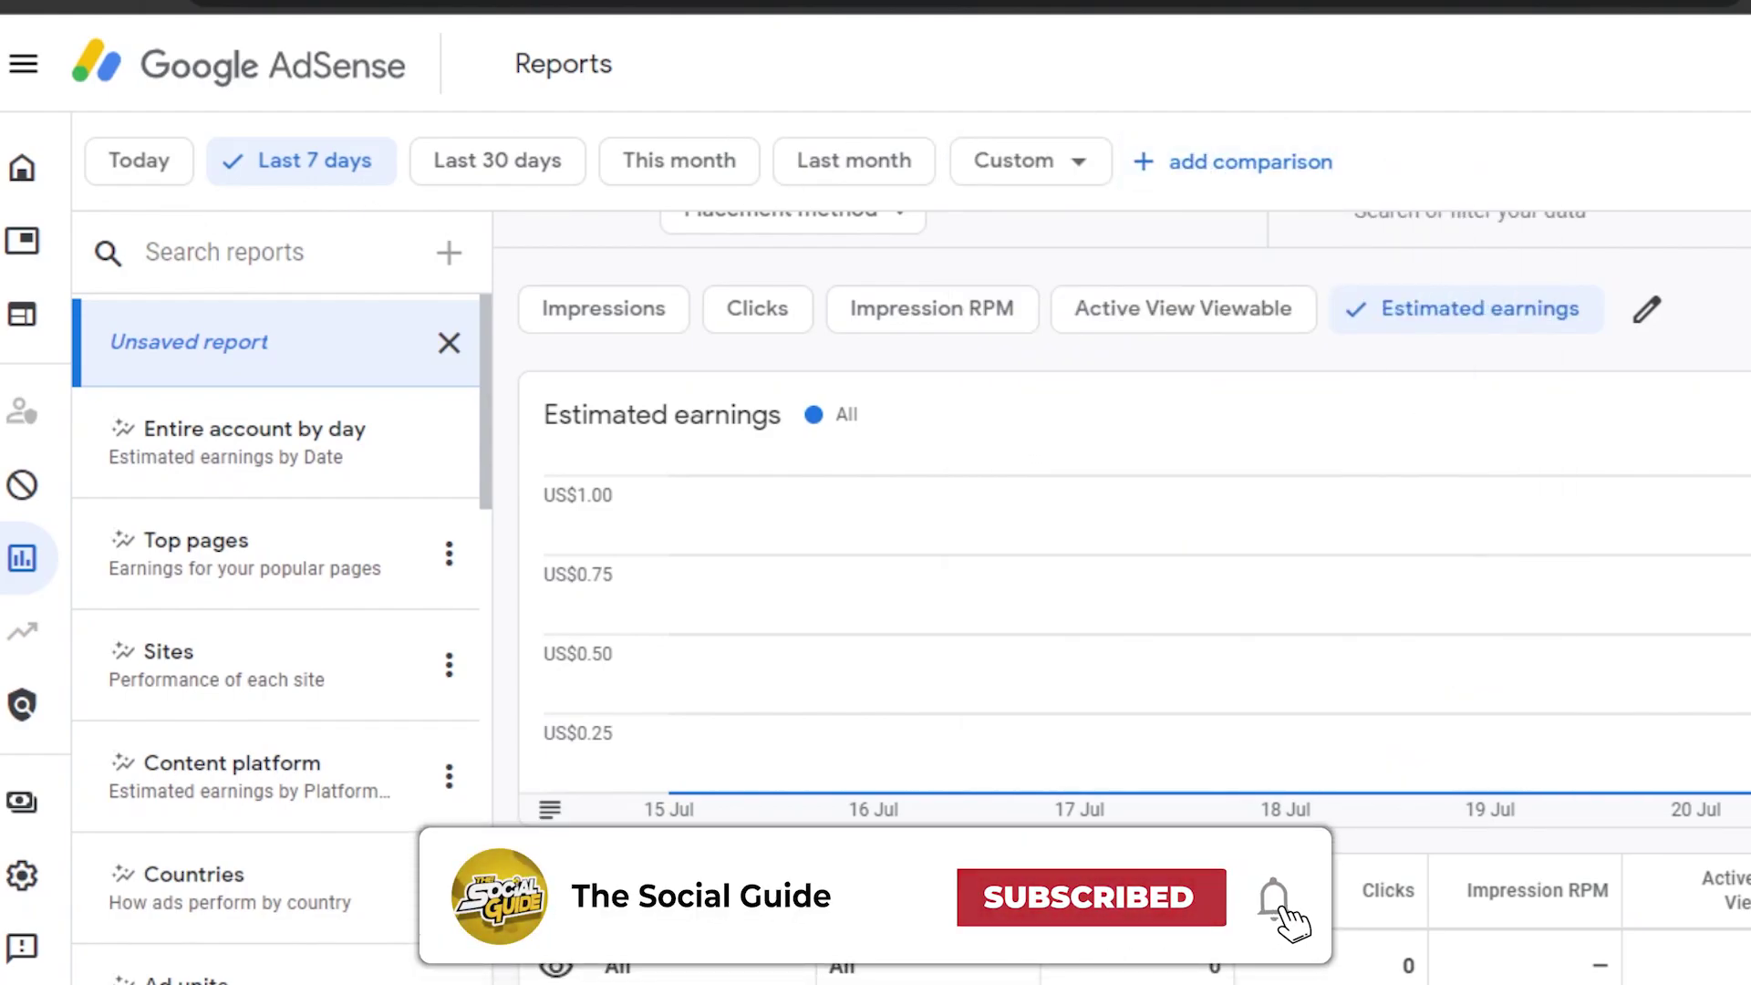
{"action": "scroll", "coordinate": [1122, 548], "scroll_direction": "up", "scroll_amount": 2}
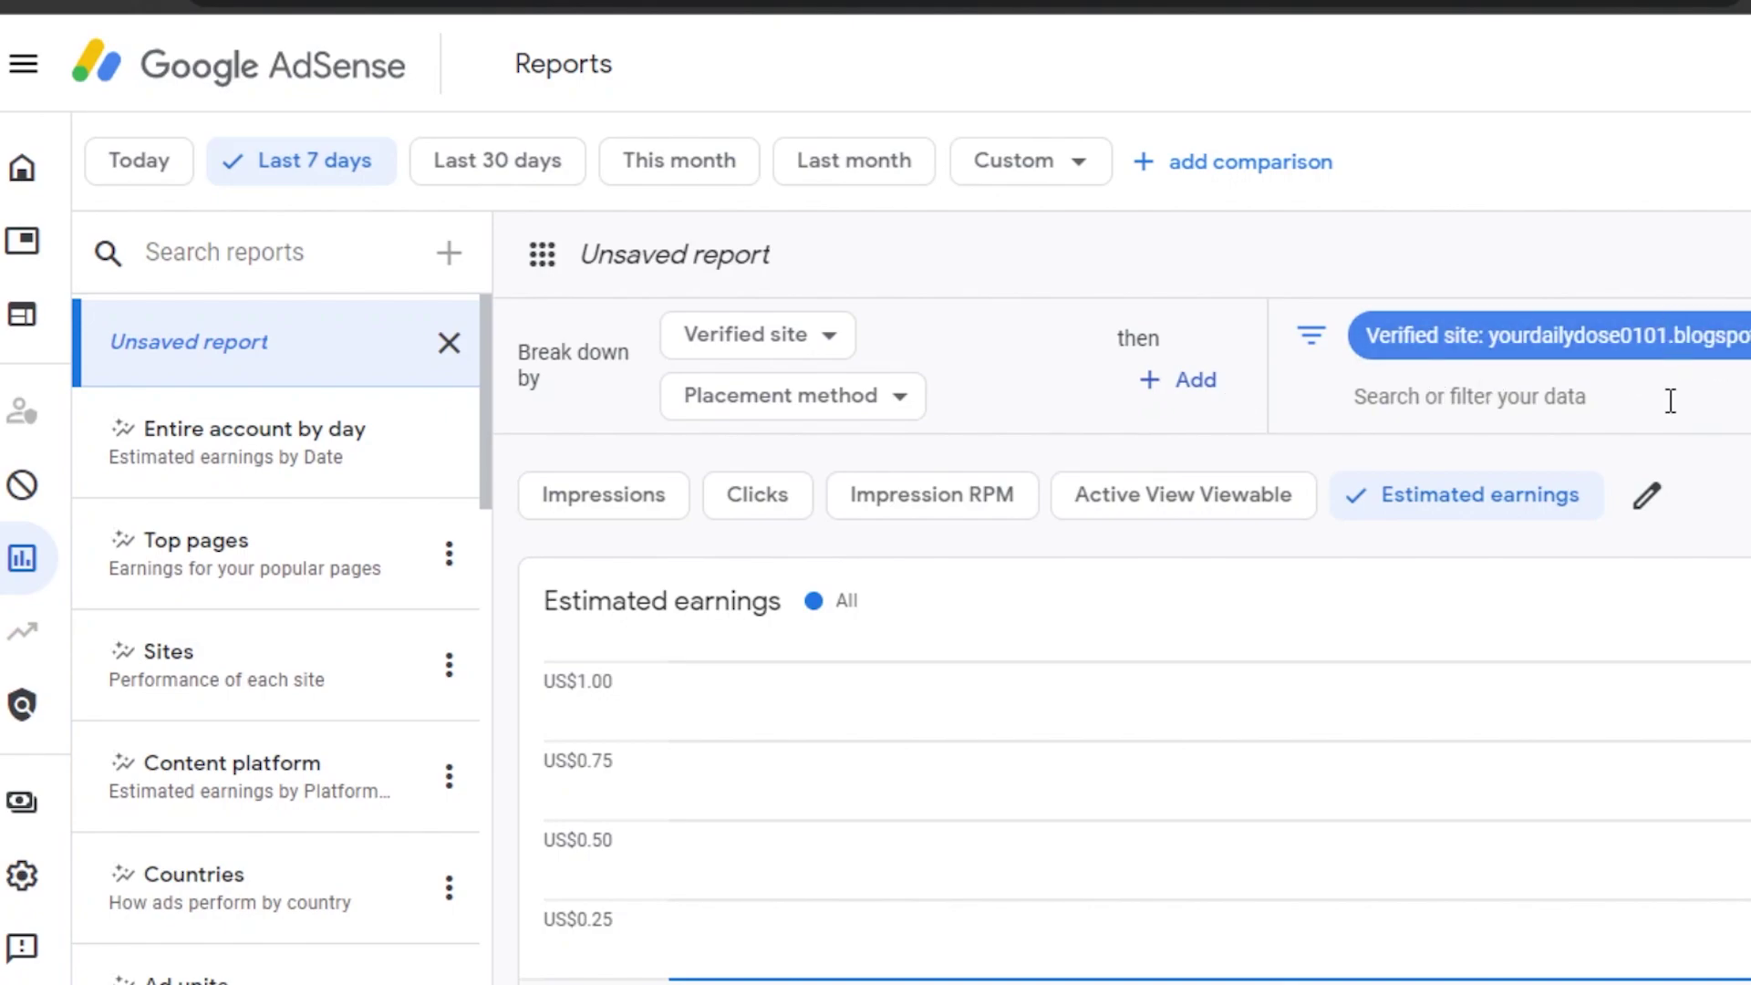
{"action": "mouse_move", "coordinate": [31, 508]}
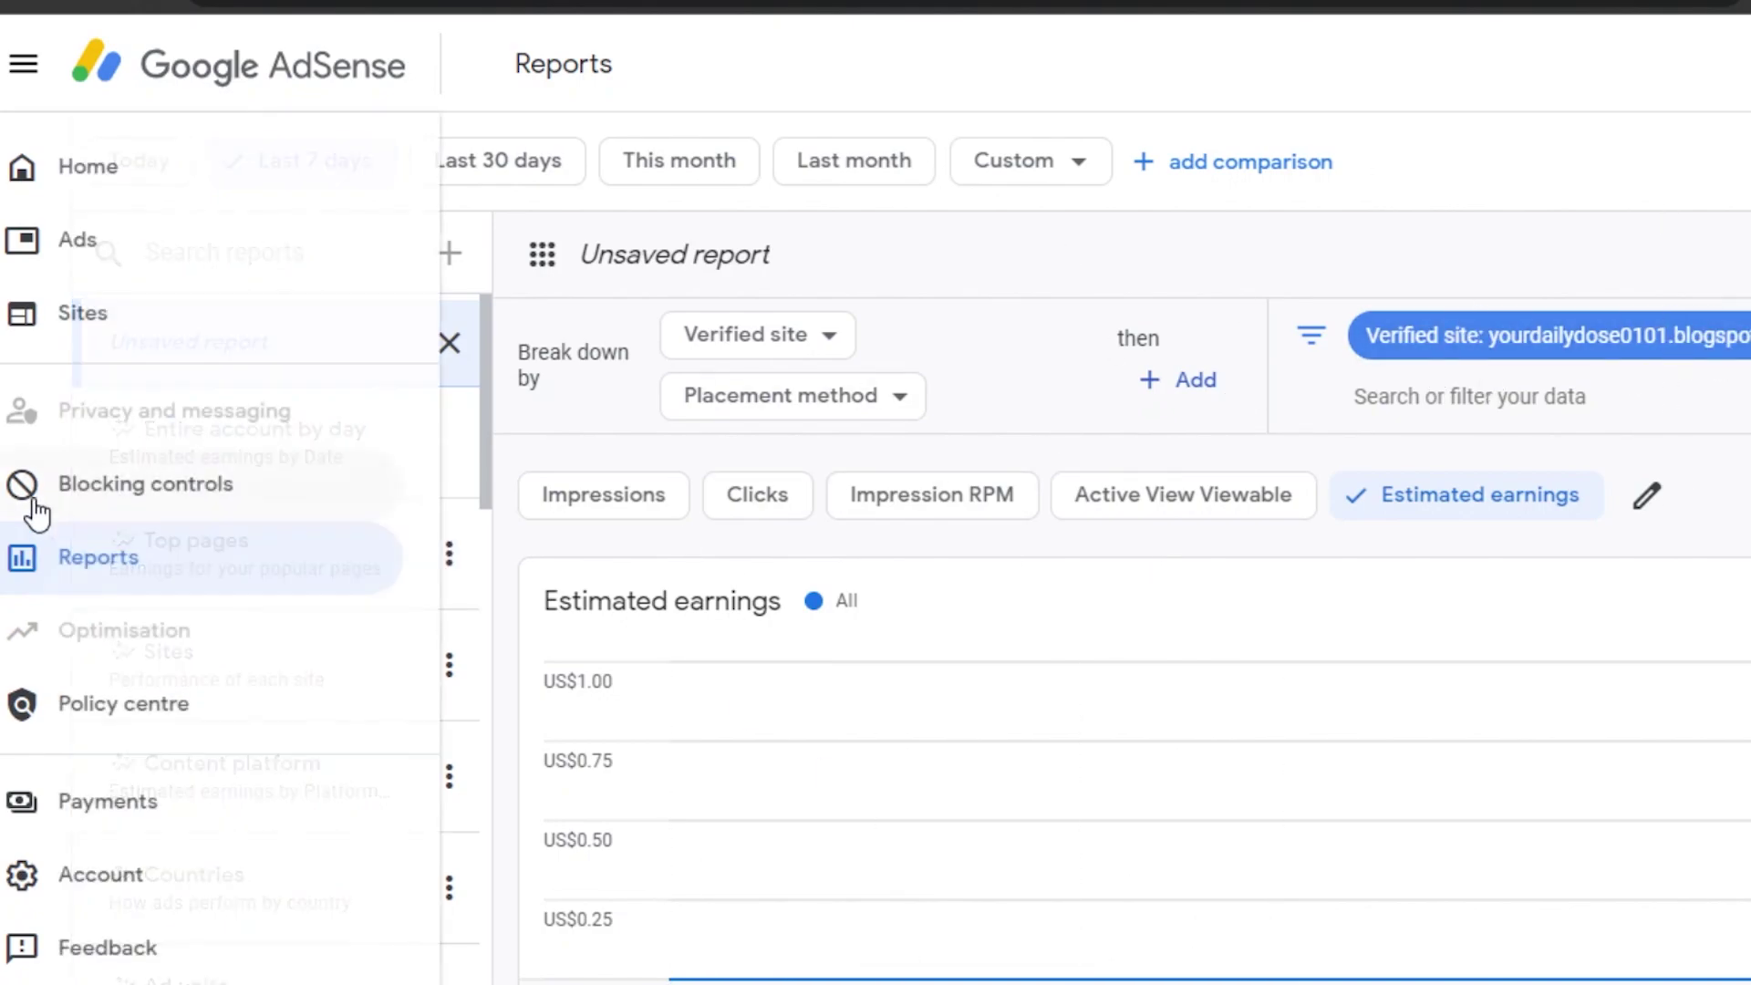
{"action": "left_click", "coordinate": [64, 251]}
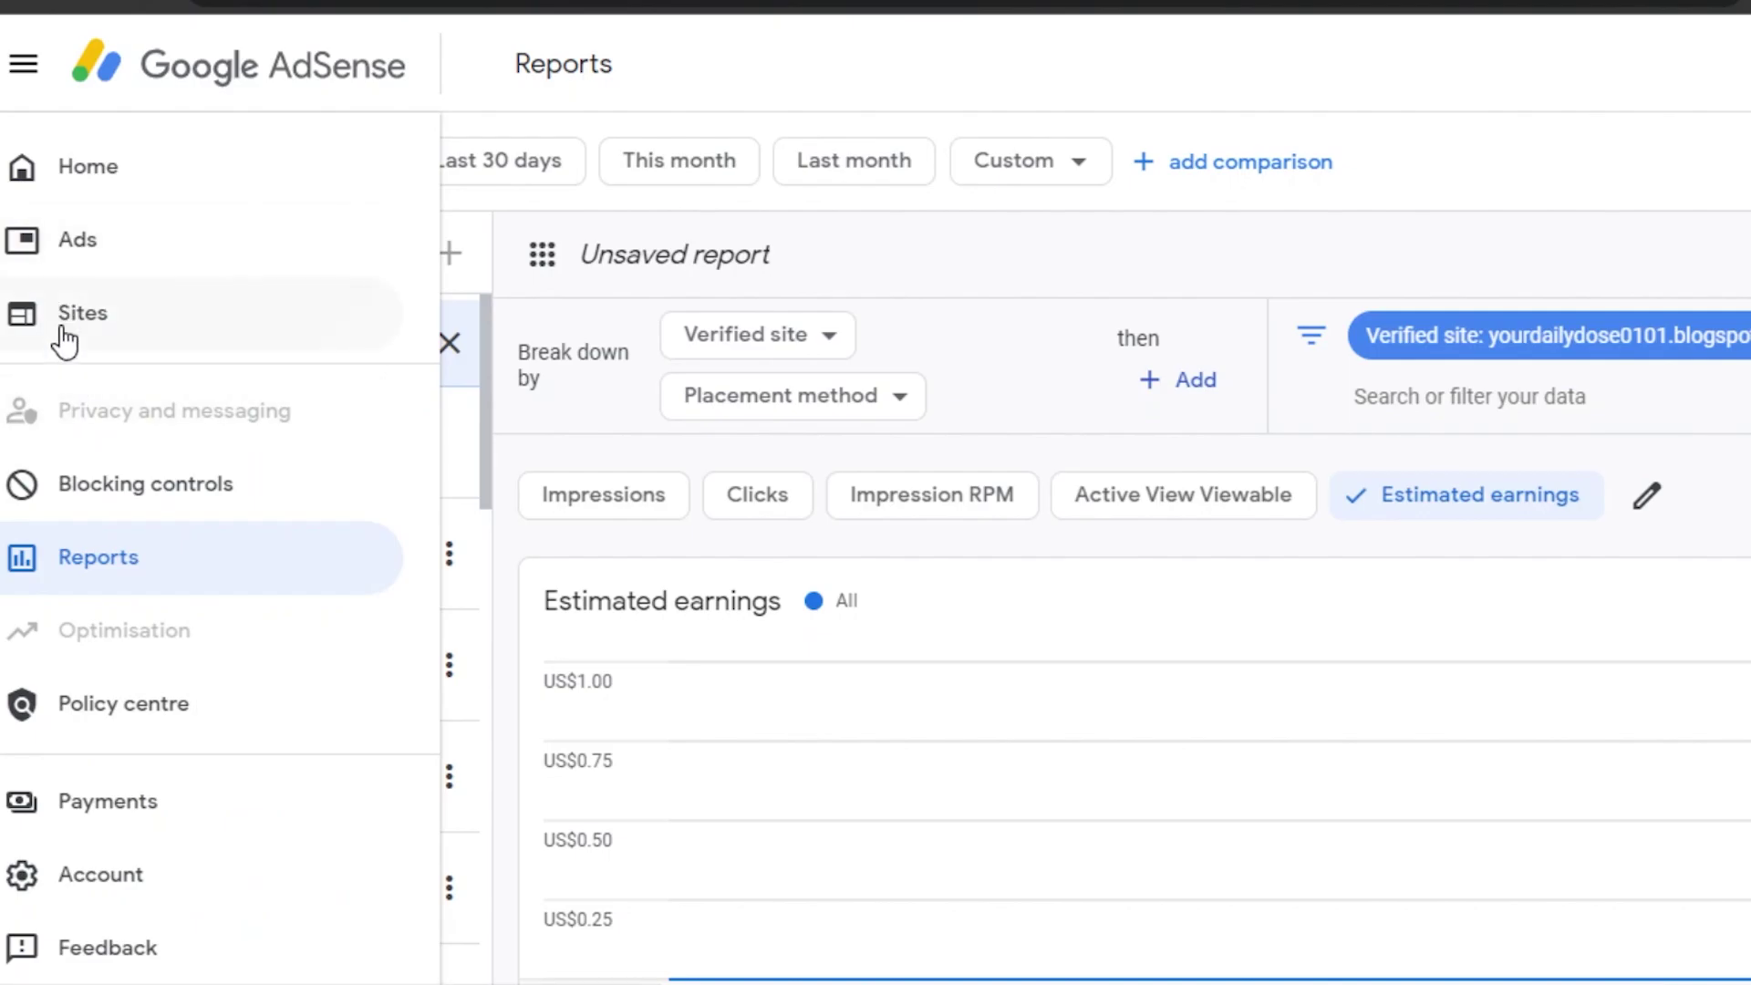
{"action": "scroll", "coordinate": [1032, 636], "scroll_direction": "down", "scroll_amount": 1}
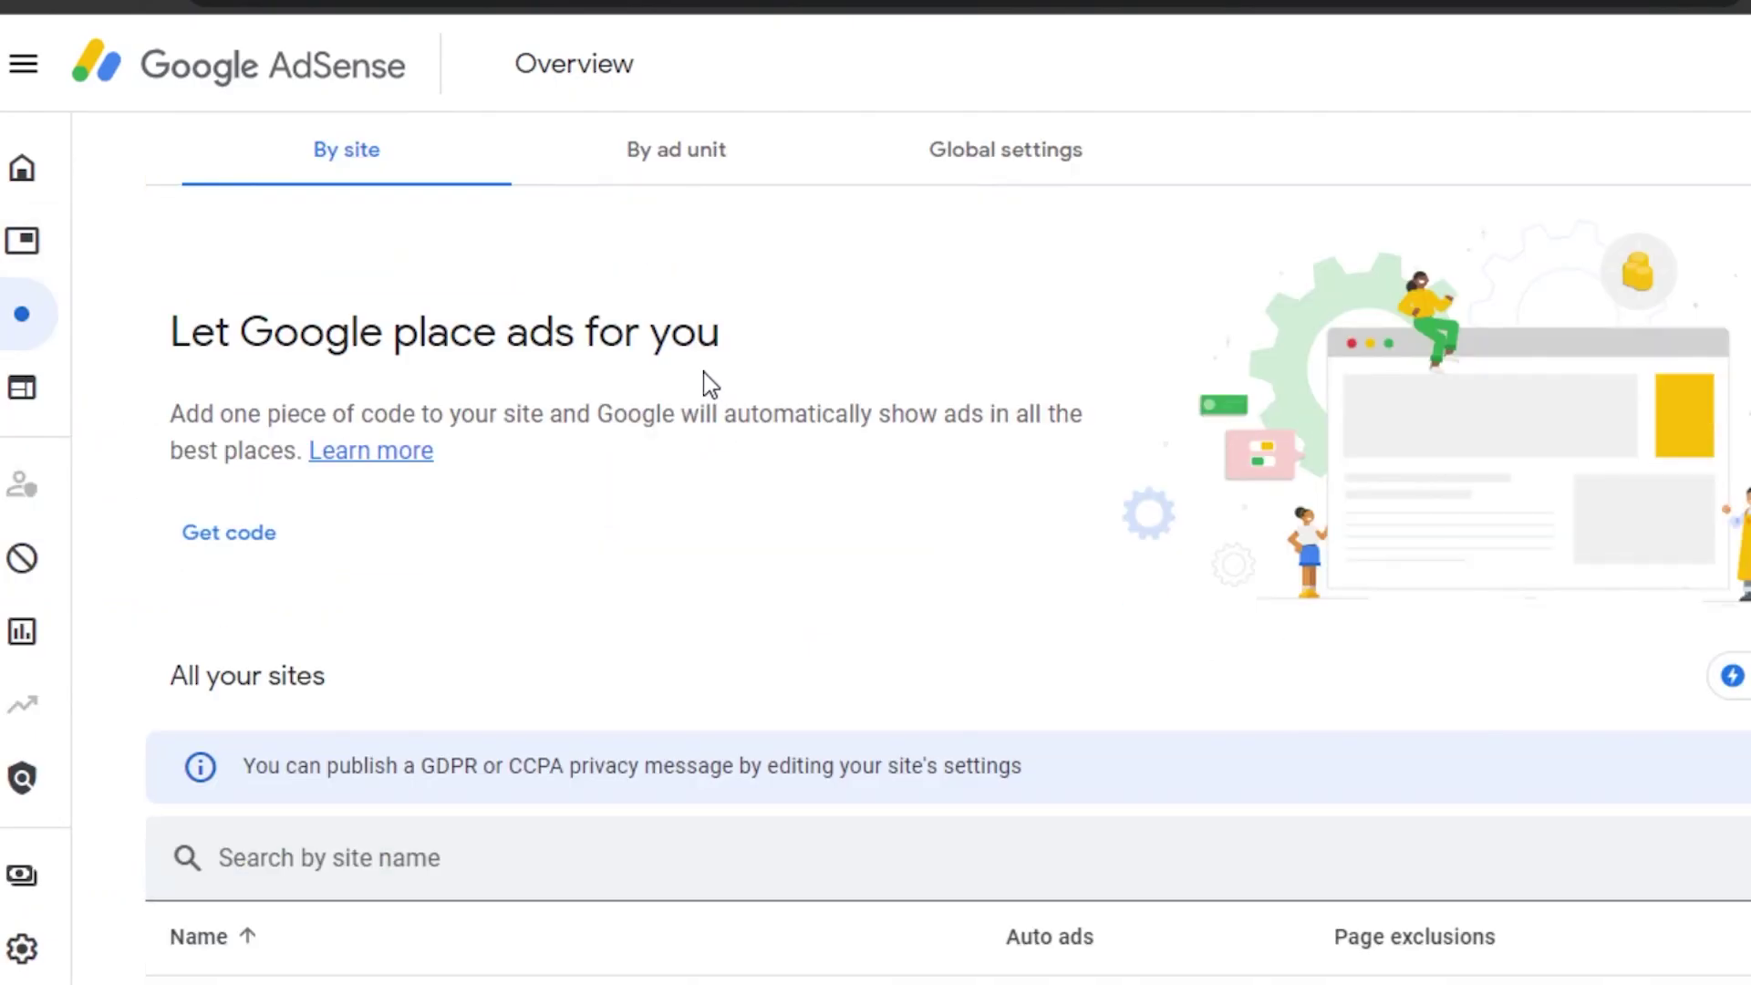
Switch to the By ad unit view and start a new Display ad unit.
{"action": "left_click", "coordinate": [655, 153]}
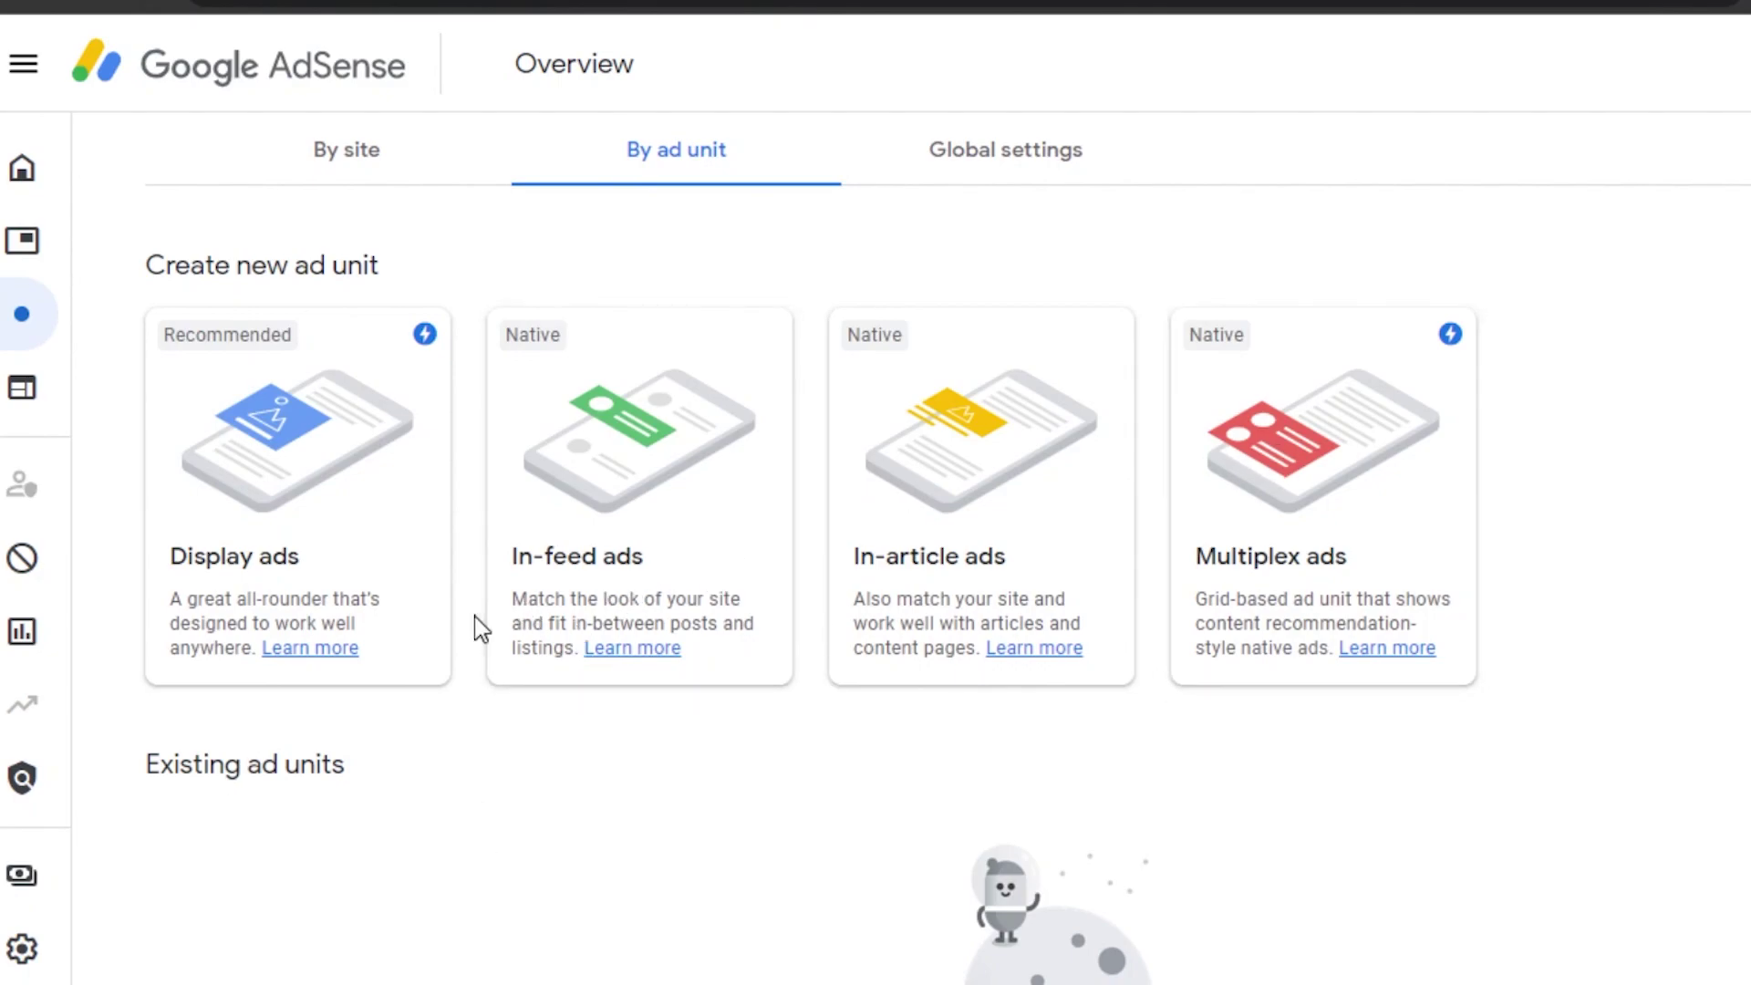
{"action": "left_click", "coordinate": [332, 523]}
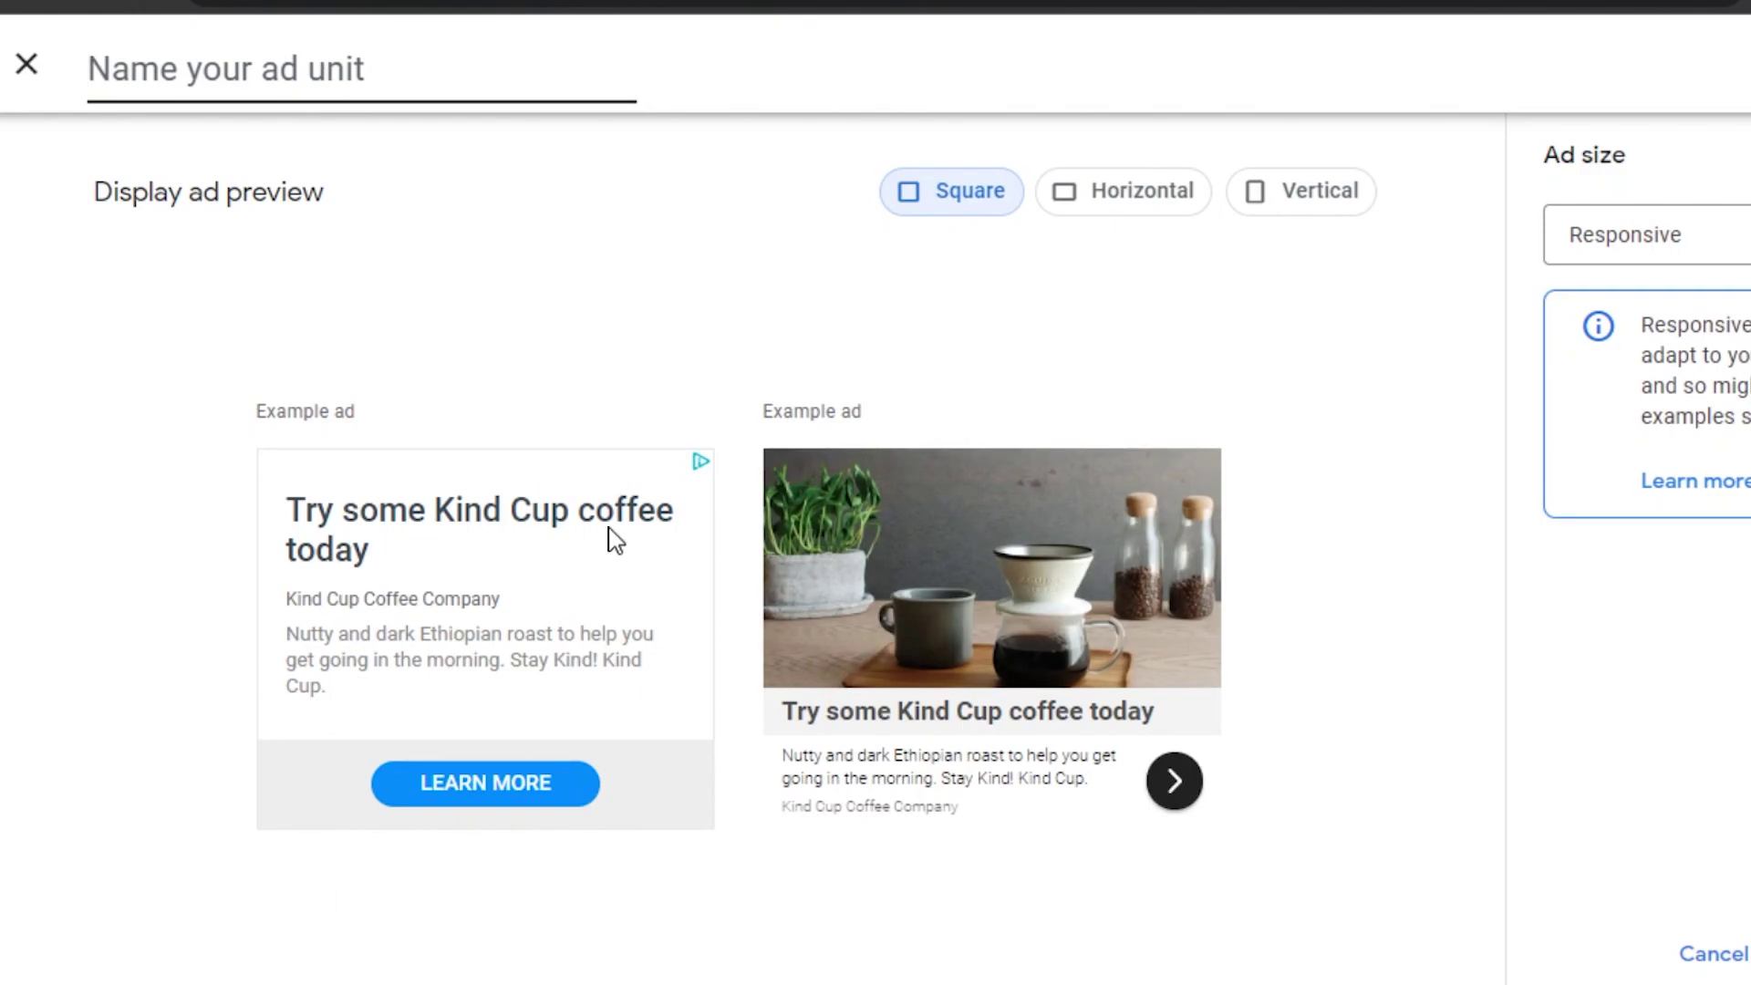
Name the display ad 'Test' and preview it as horizontal, vertical and square ads.
{"action": "type", "text": "Test"}
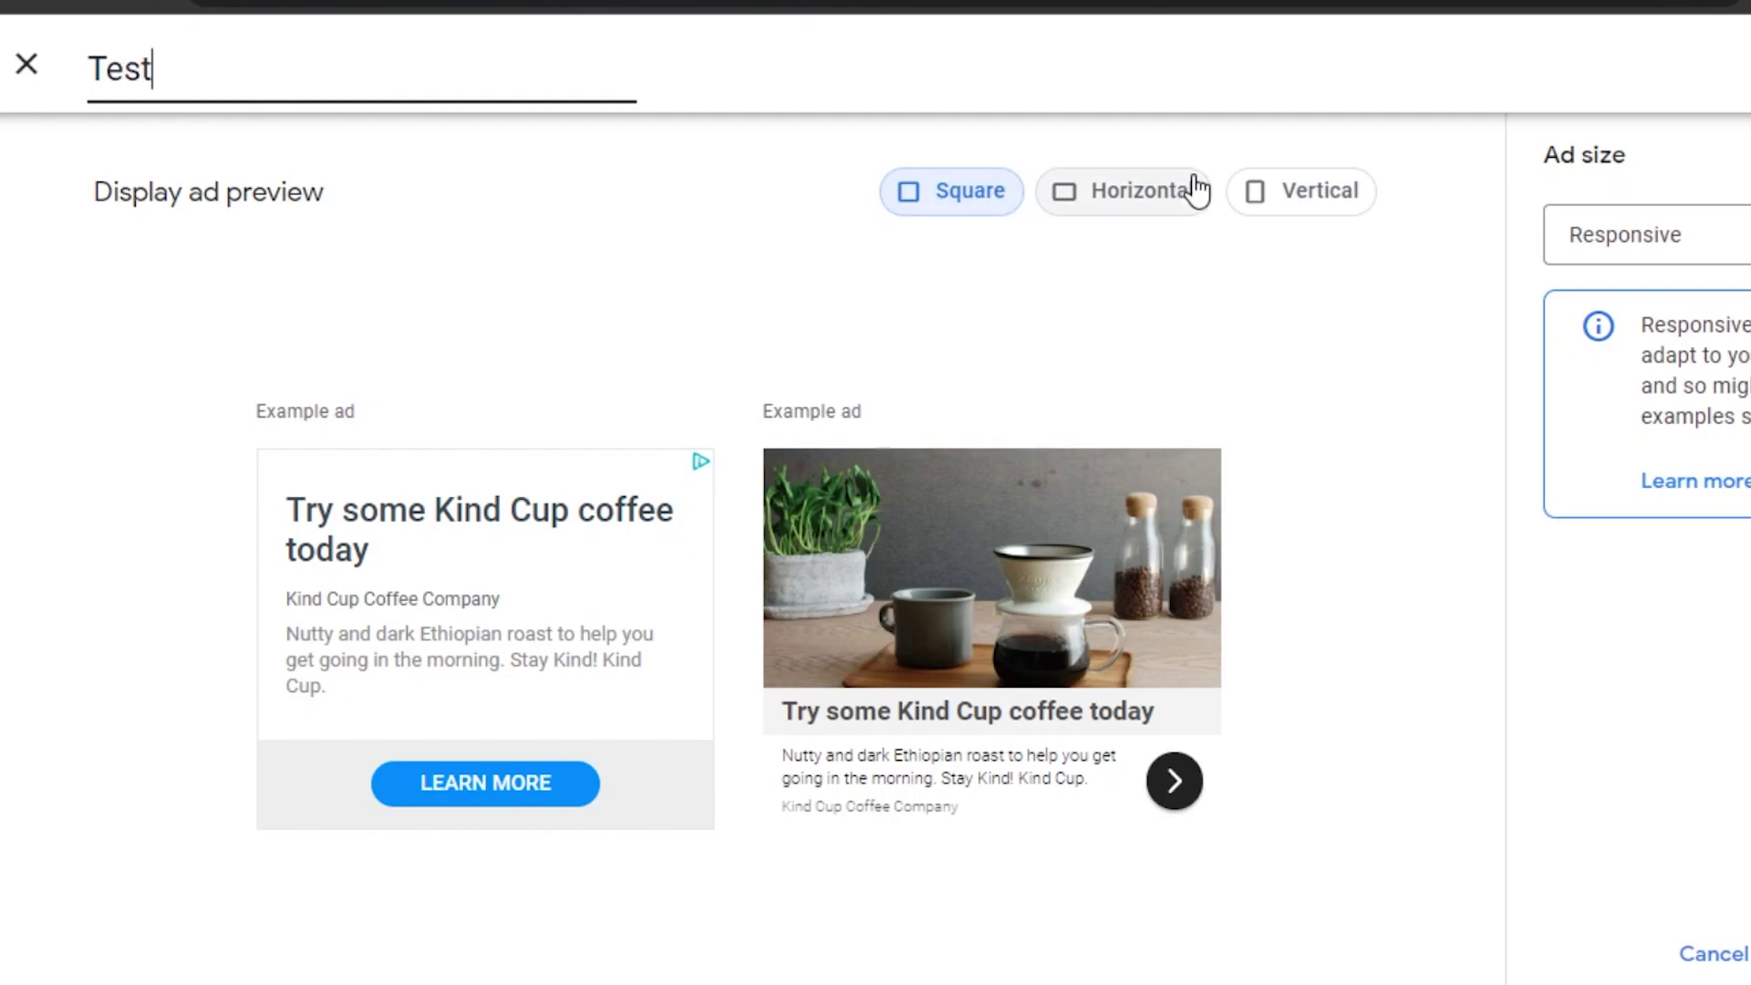
{"action": "left_click", "coordinate": [1160, 187]}
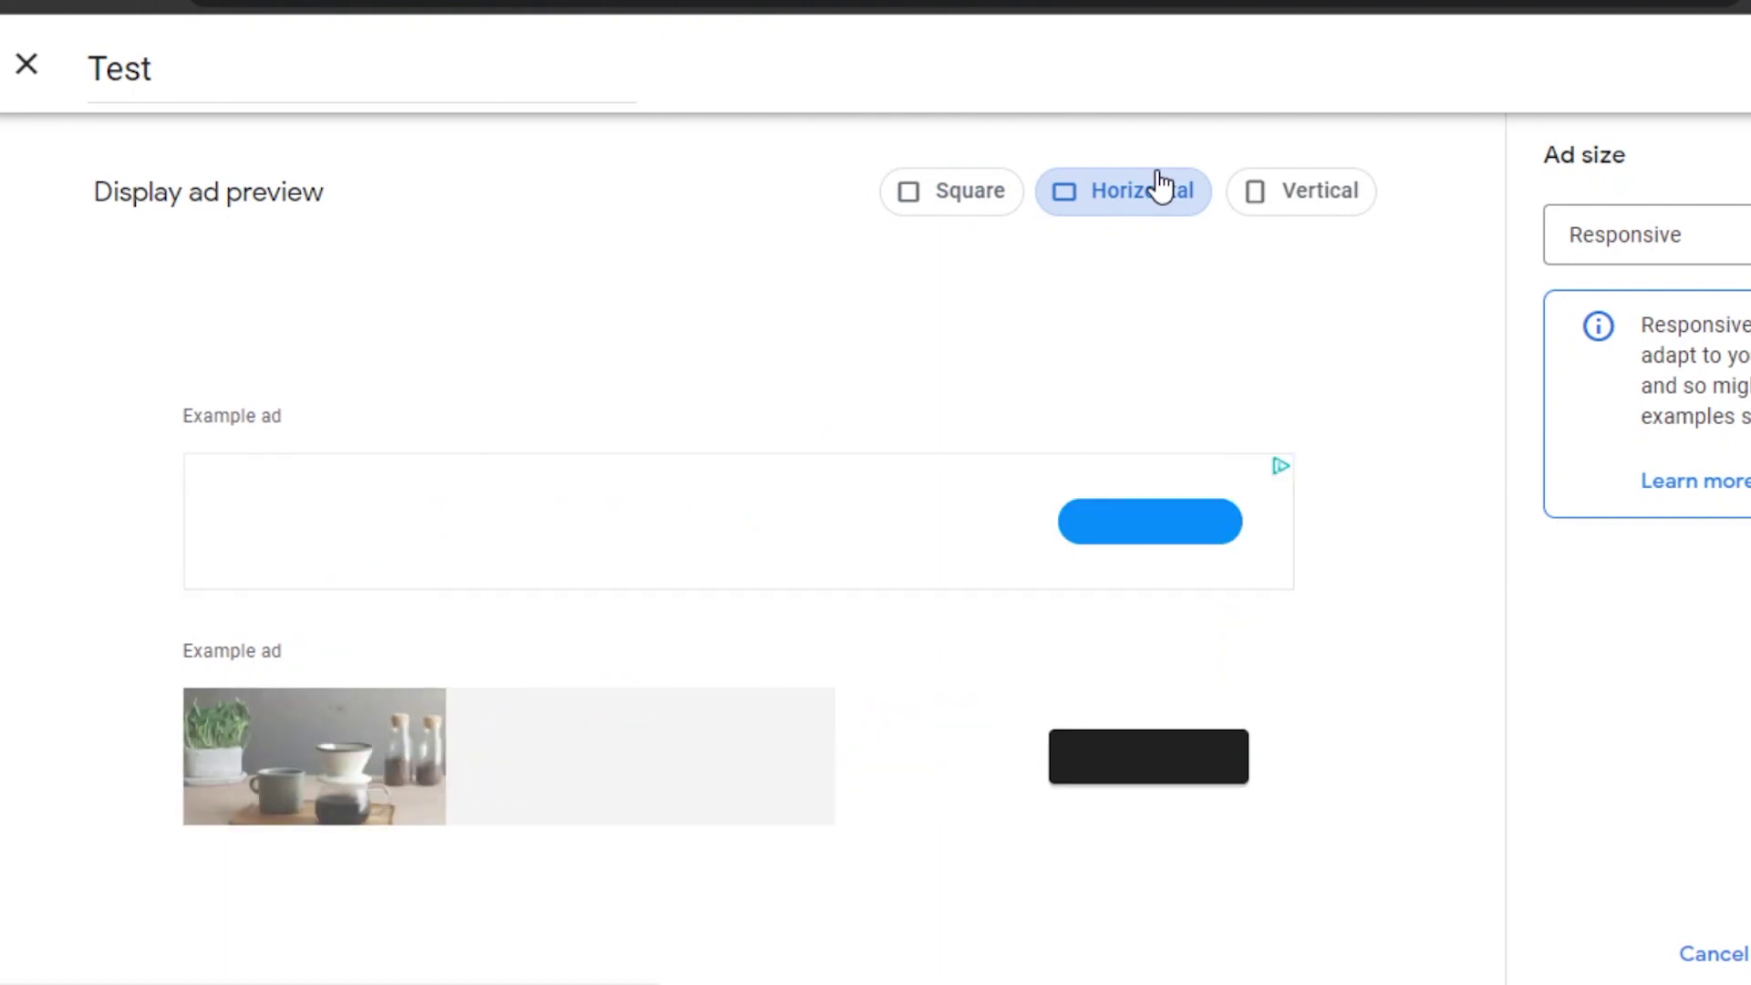
{"action": "left_click", "coordinate": [1281, 194]}
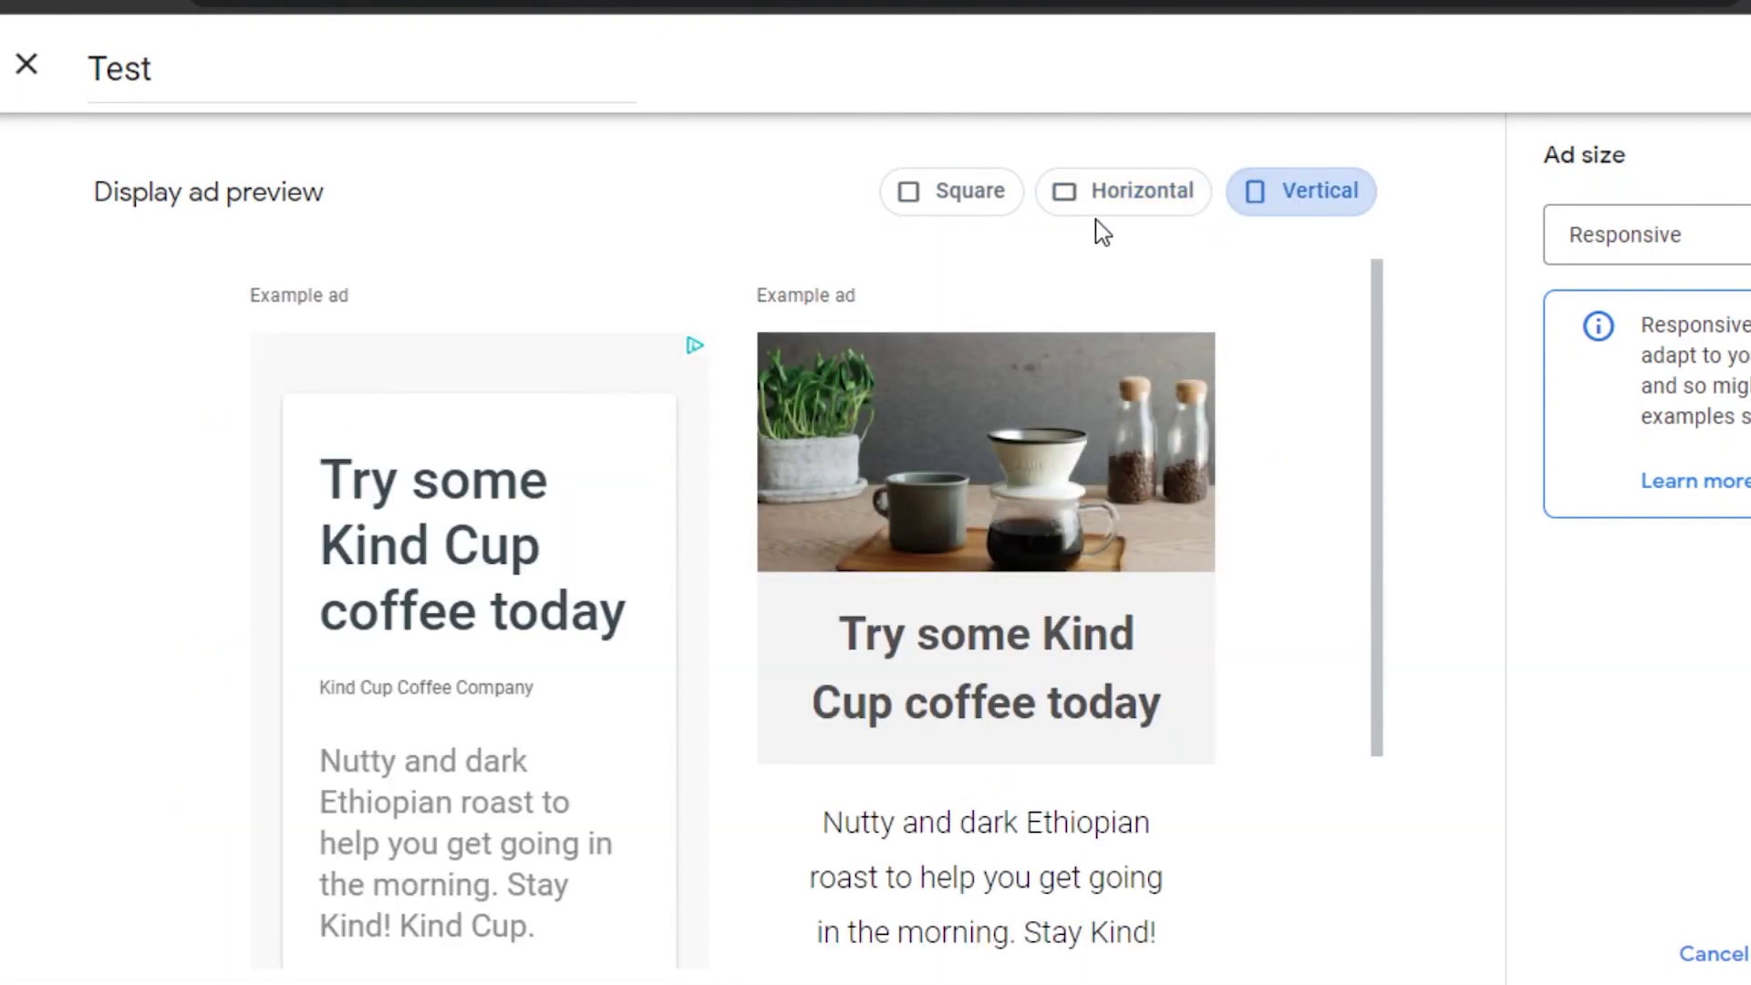
{"action": "left_click", "coordinate": [1097, 209]}
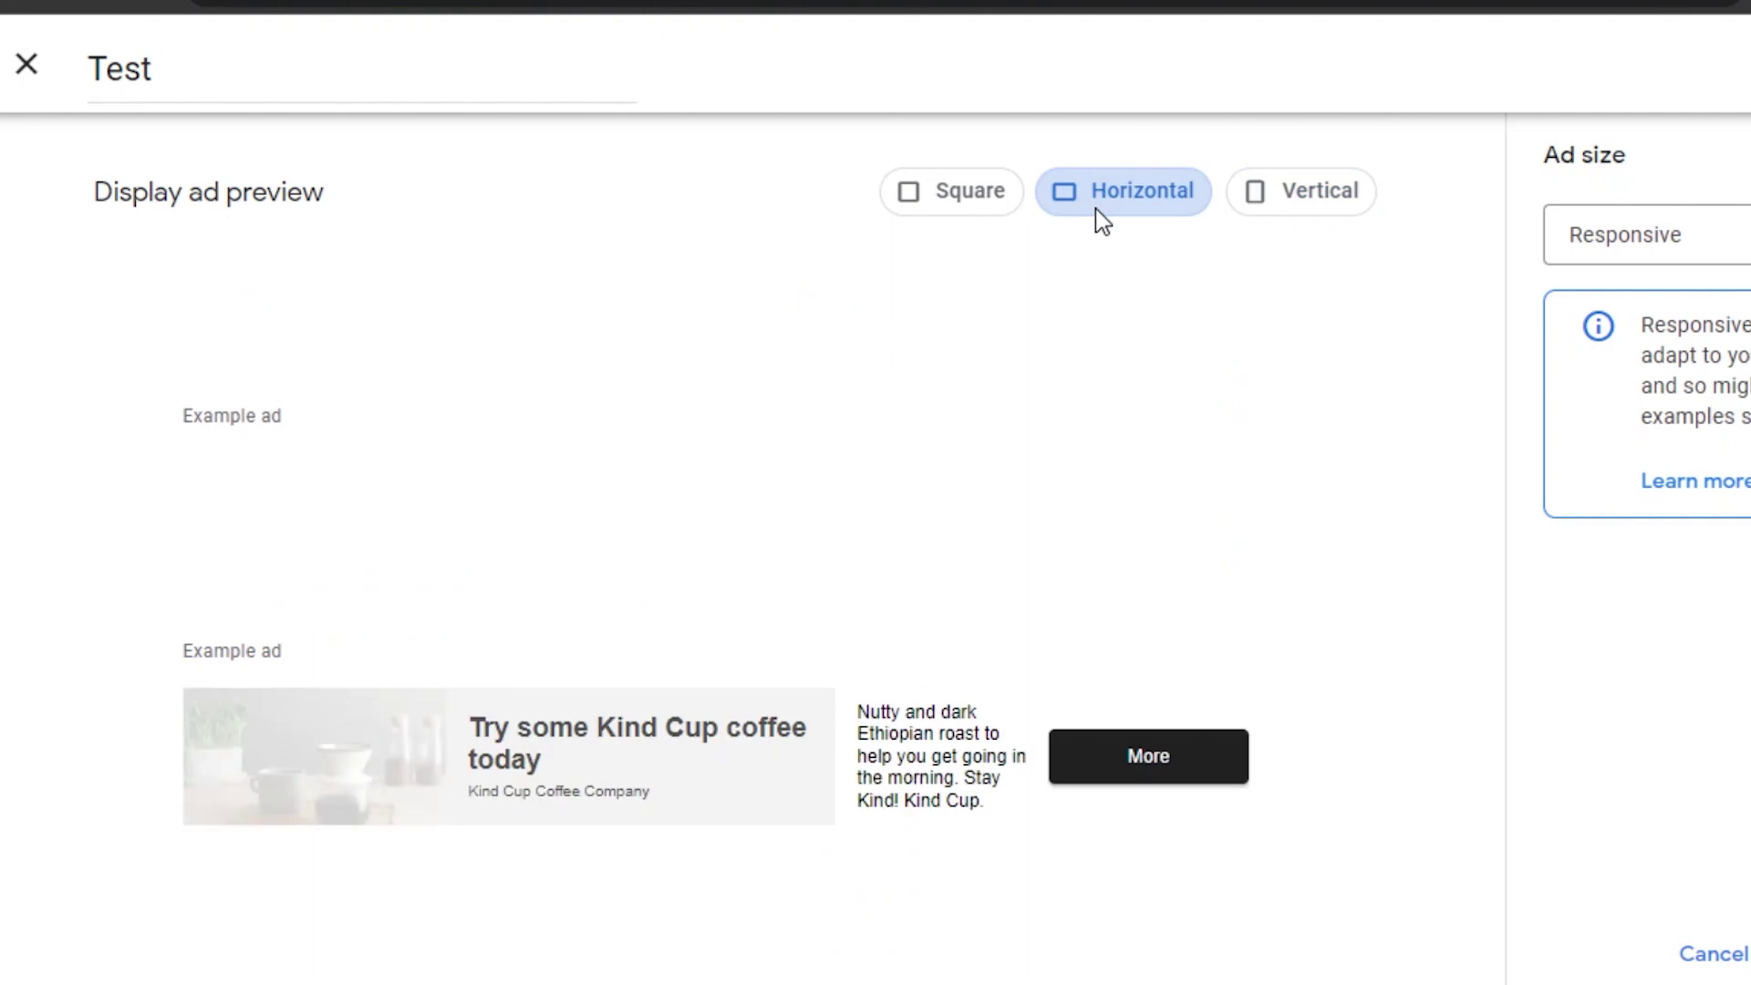
{"action": "left_click", "coordinate": [991, 201]}
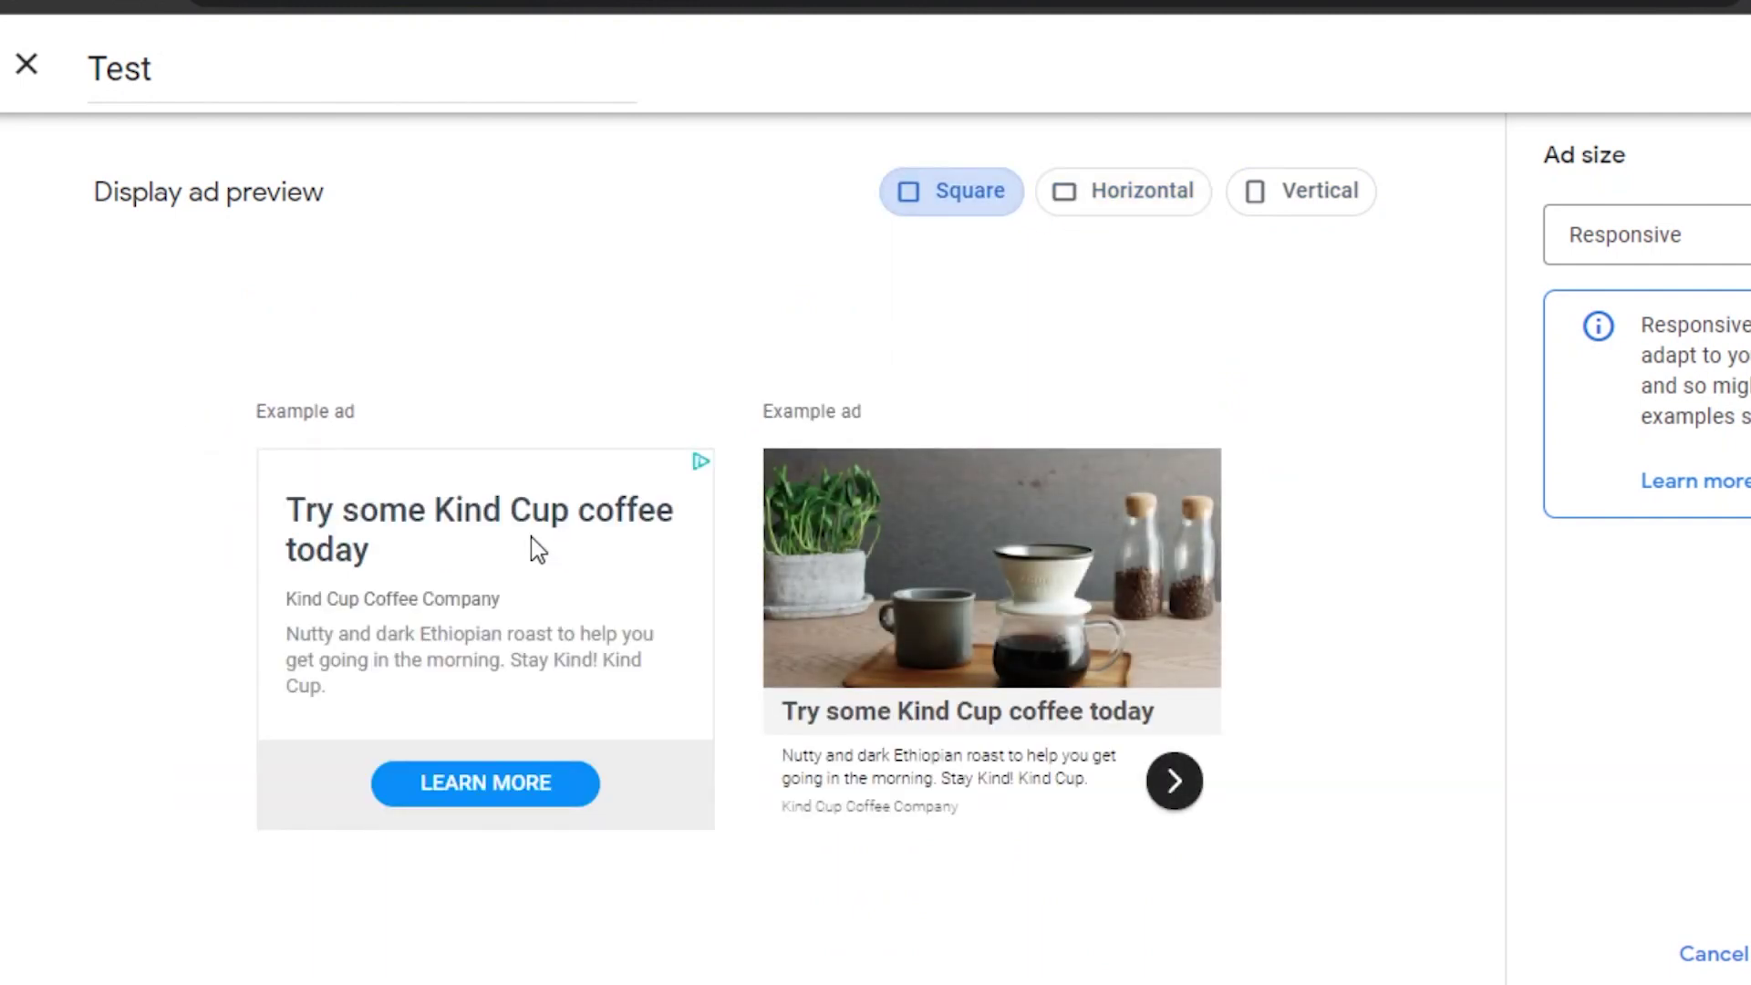
{"action": "left_click", "coordinate": [1137, 189]}
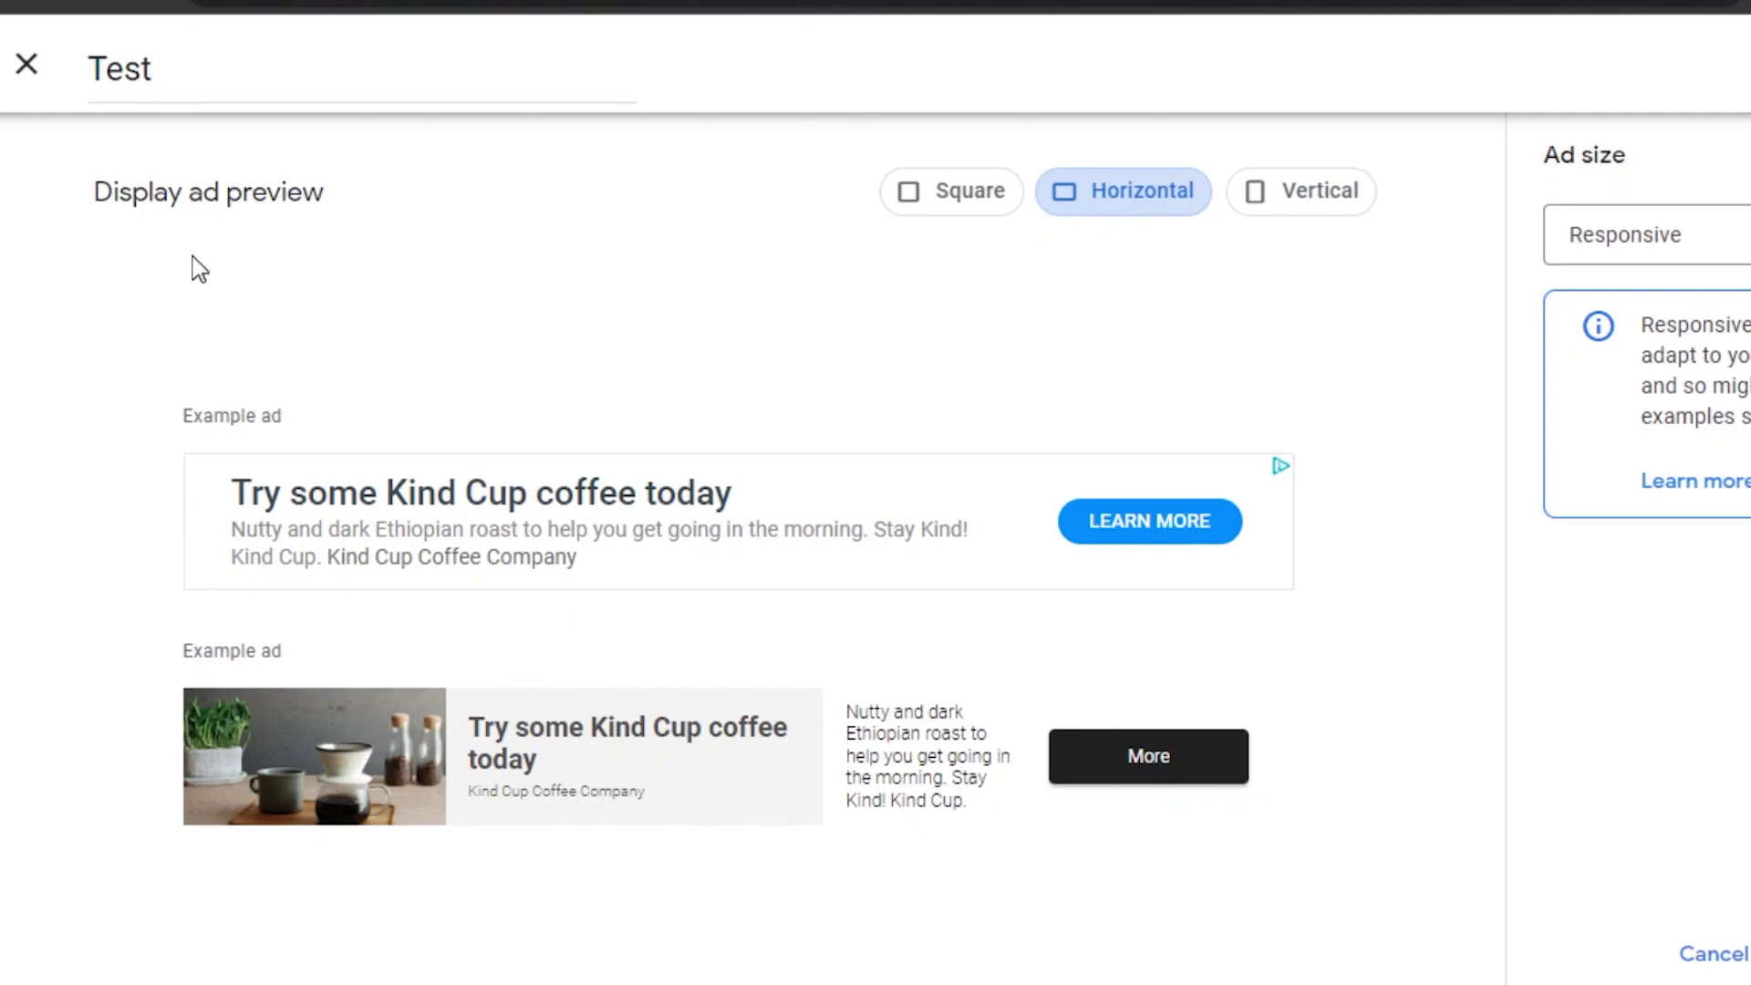
Leave the ad size as Responsive and cancel the Test ad unit.
{"action": "left_click", "coordinate": [1629, 233]}
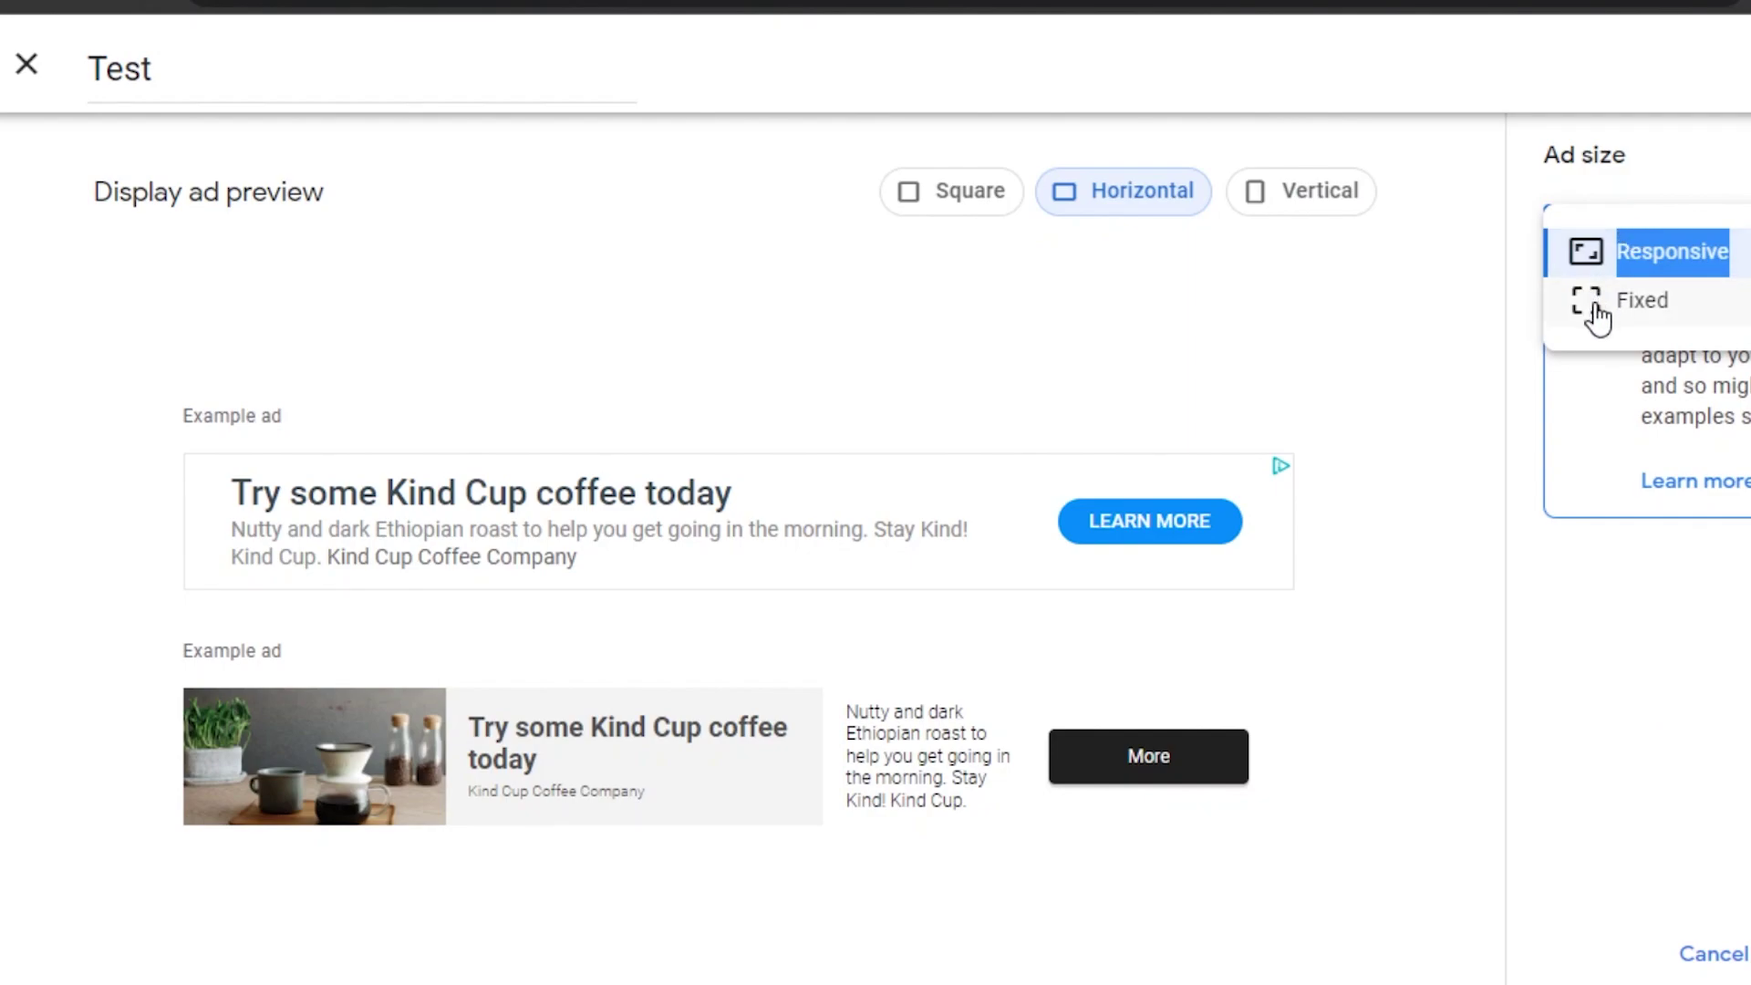
{"action": "left_click", "coordinate": [1738, 252]}
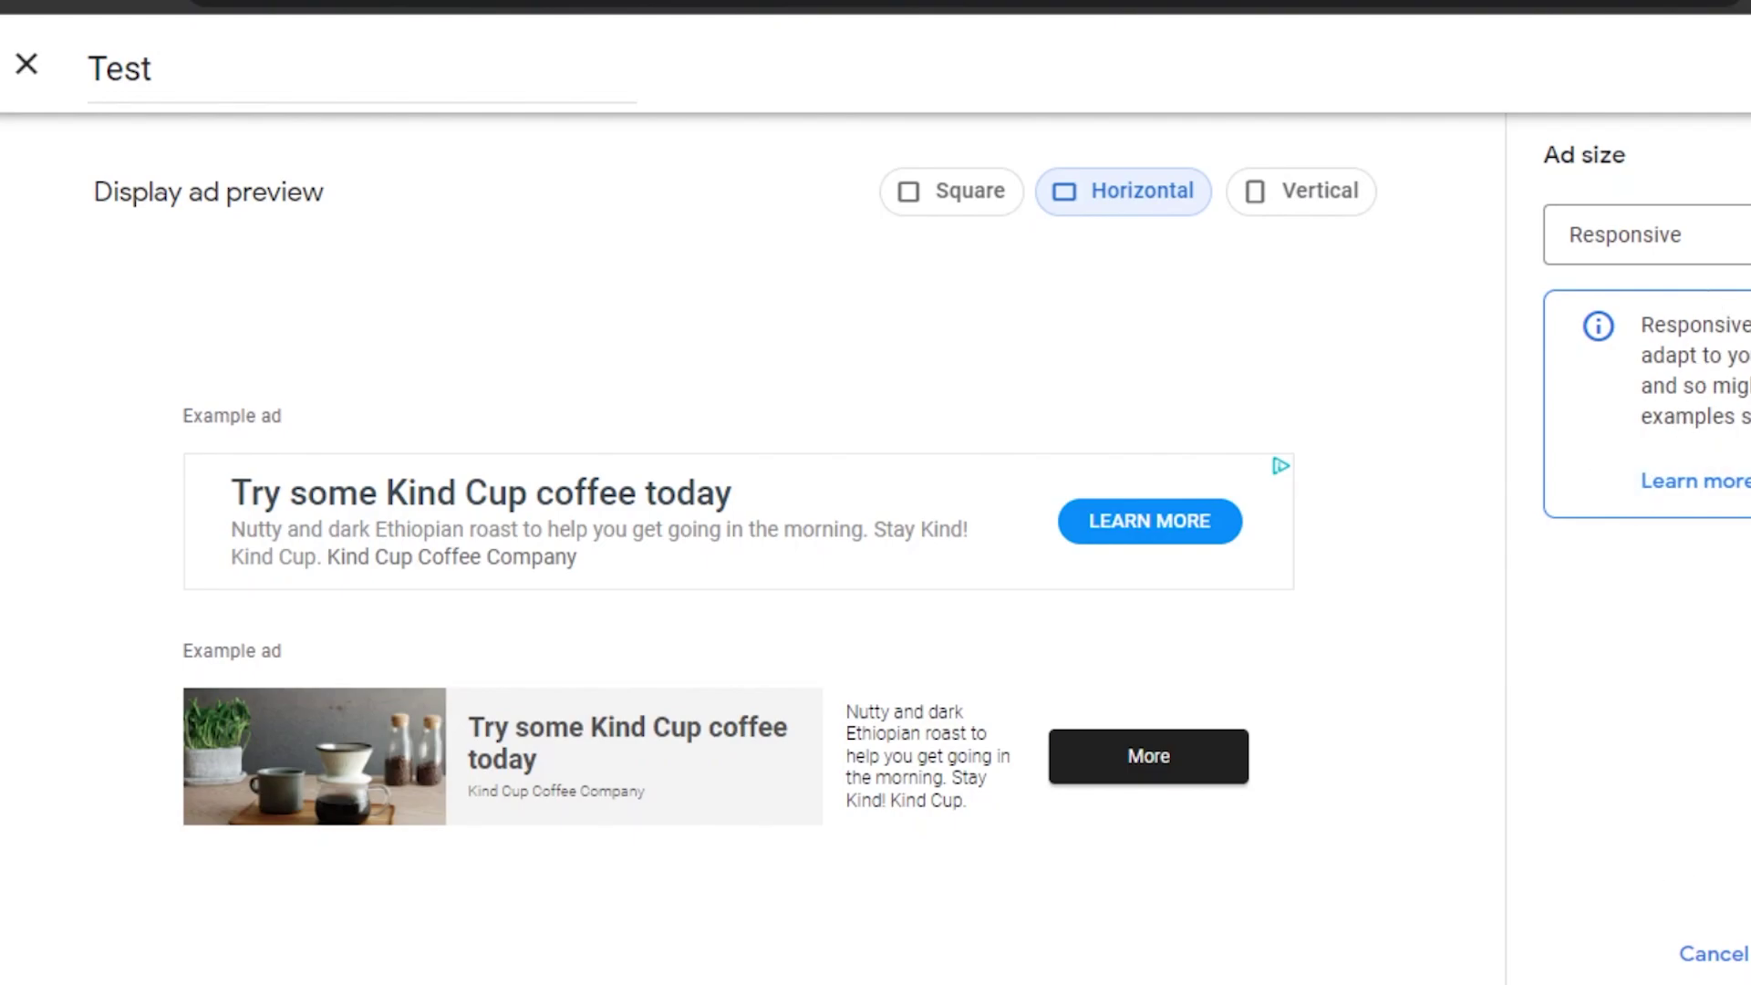
{"action": "left_click", "coordinate": [1704, 959]}
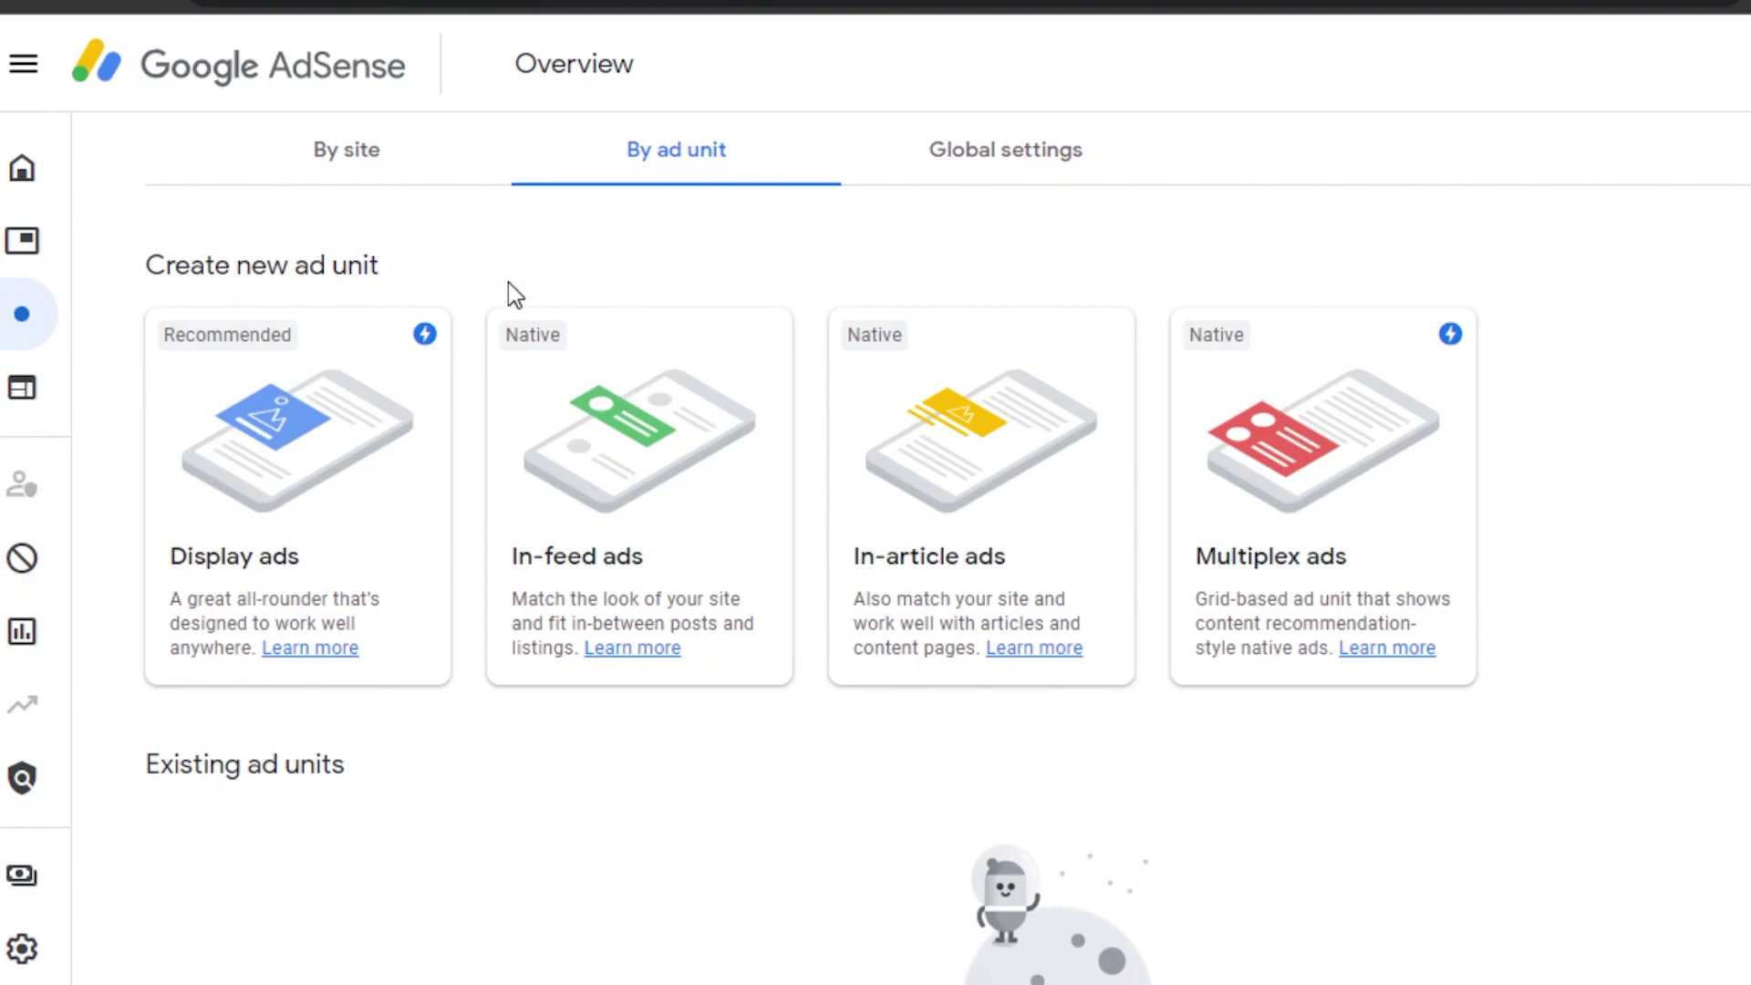
Check the Global settings ad size option, then return to the Home page and scroll through it.
{"action": "left_click", "coordinate": [1026, 148]}
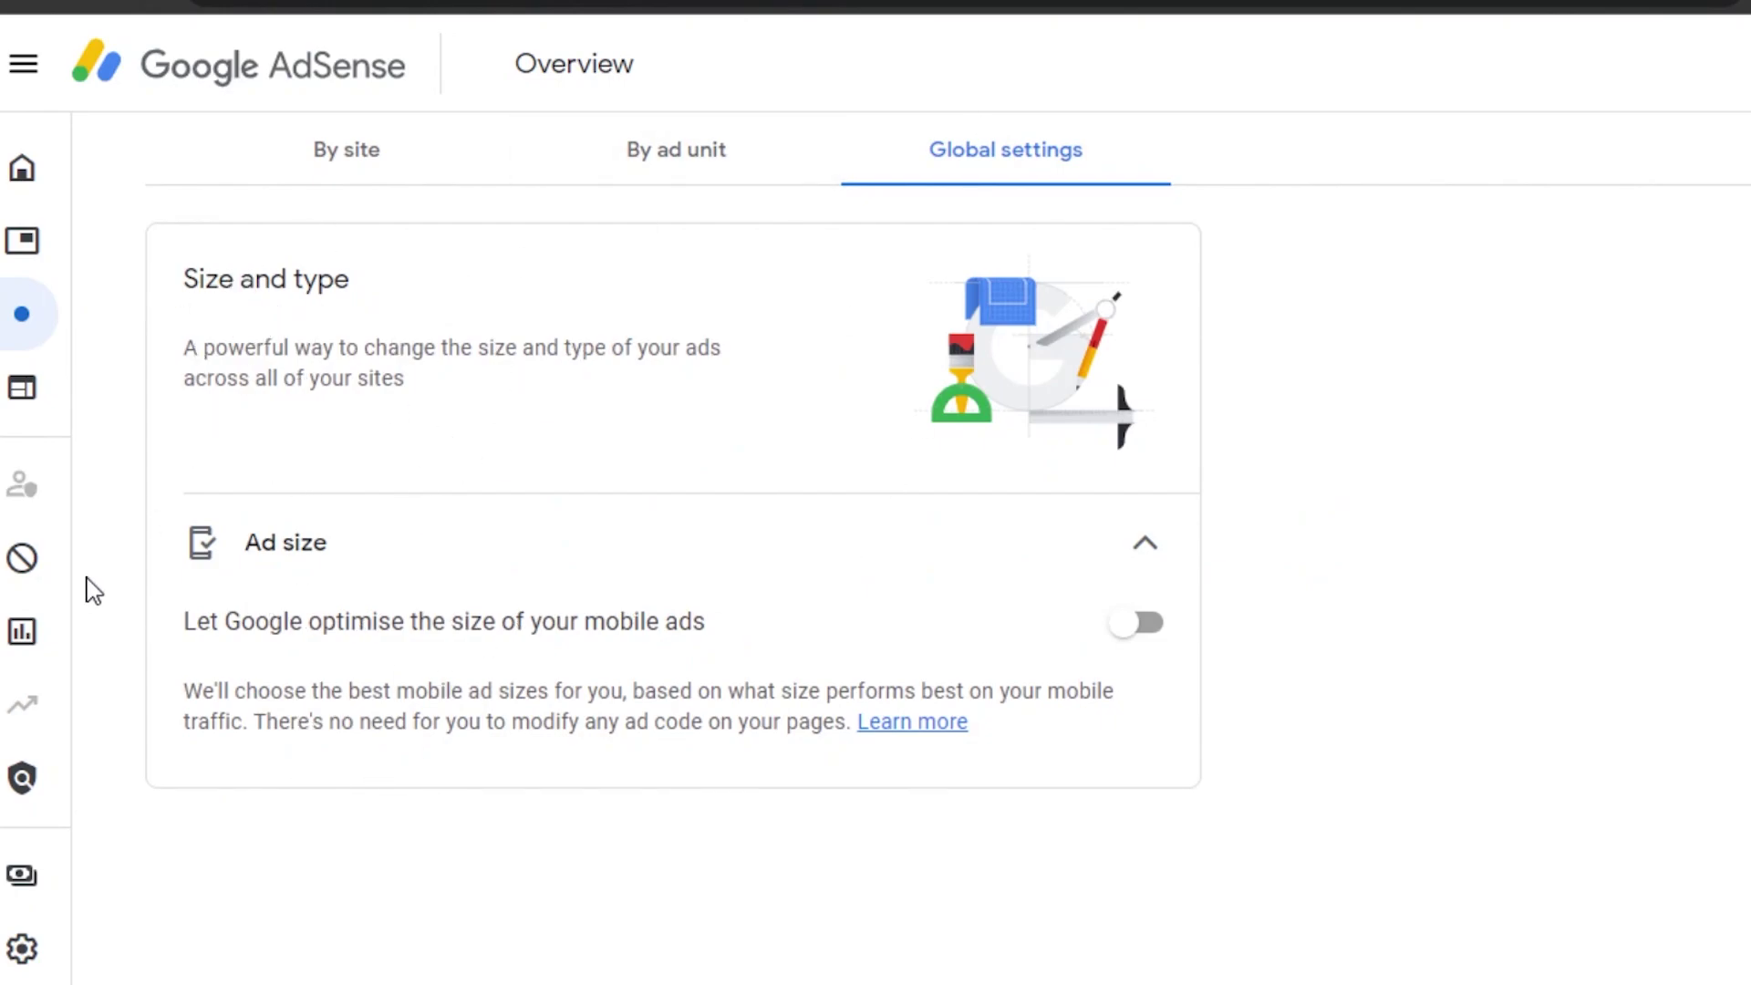
{"action": "mouse_move", "coordinate": [54, 469]}
{"action": "left_click", "coordinate": [80, 173]}
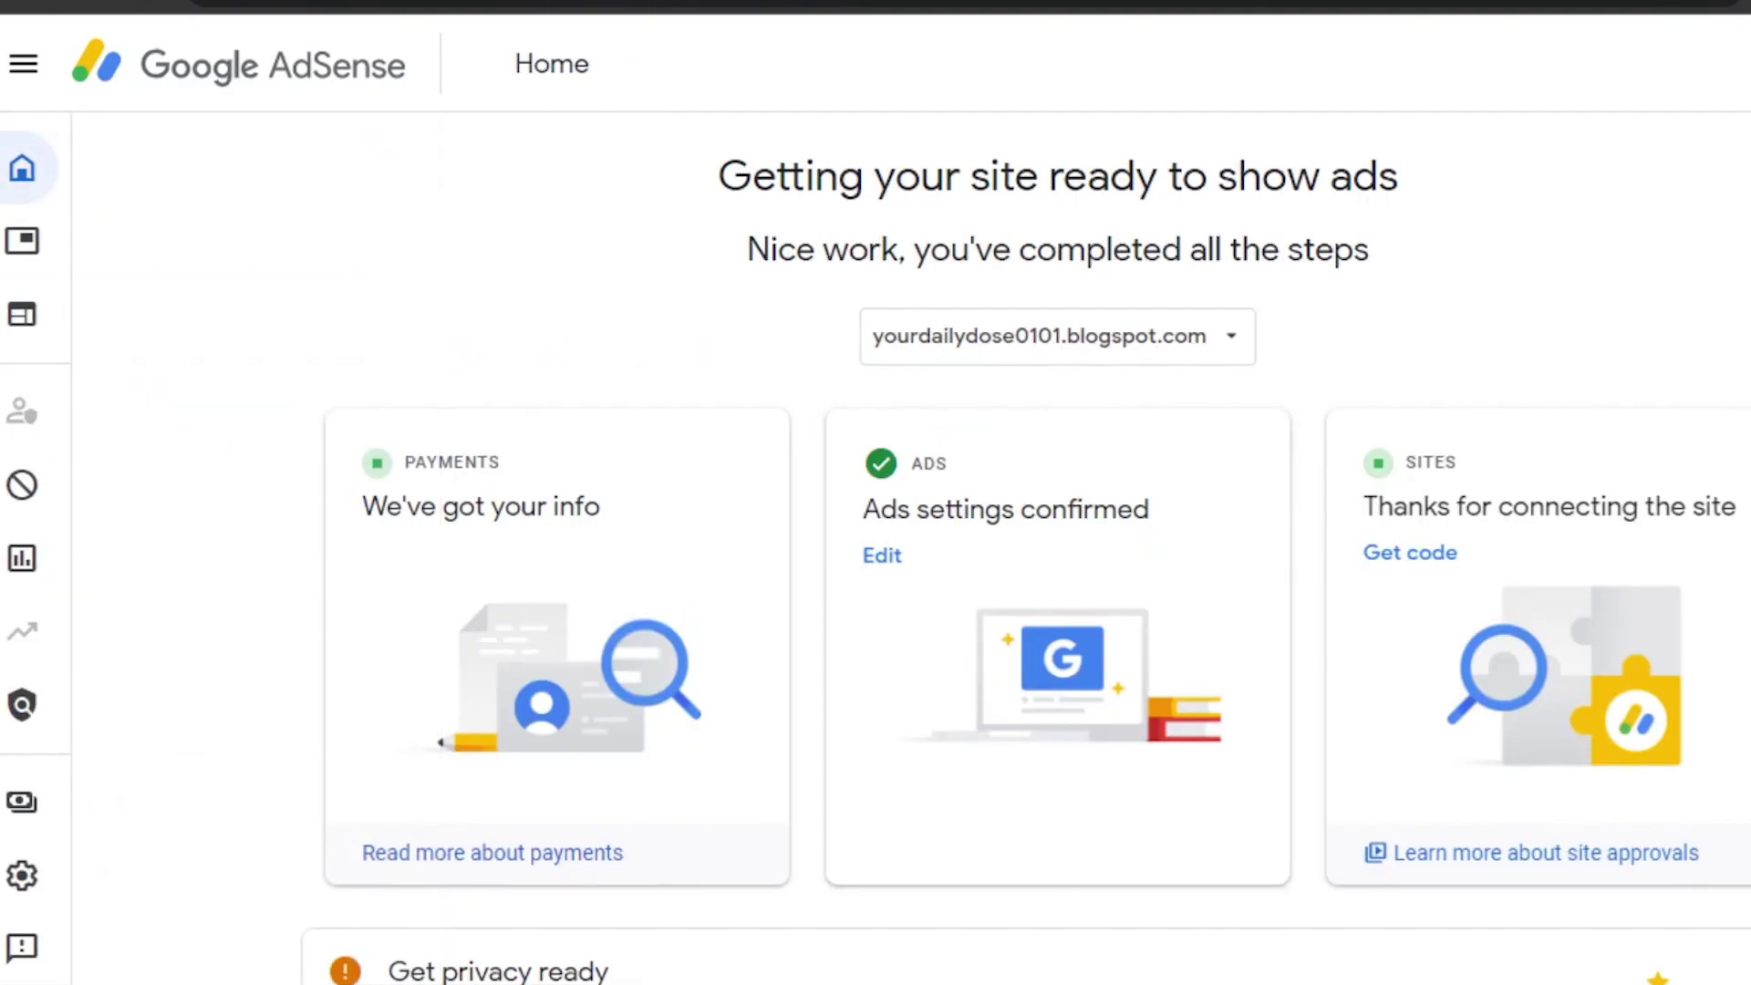
{"action": "scroll", "coordinate": [911, 547], "scroll_direction": "down", "scroll_amount": 3}
{"action": "scroll", "coordinate": [912, 547], "scroll_direction": "up", "scroll_amount": 3}
Open the Sites list and twice begin, then abandon, adding a new site without a URL.
{"action": "left_click", "coordinate": [11, 335]}
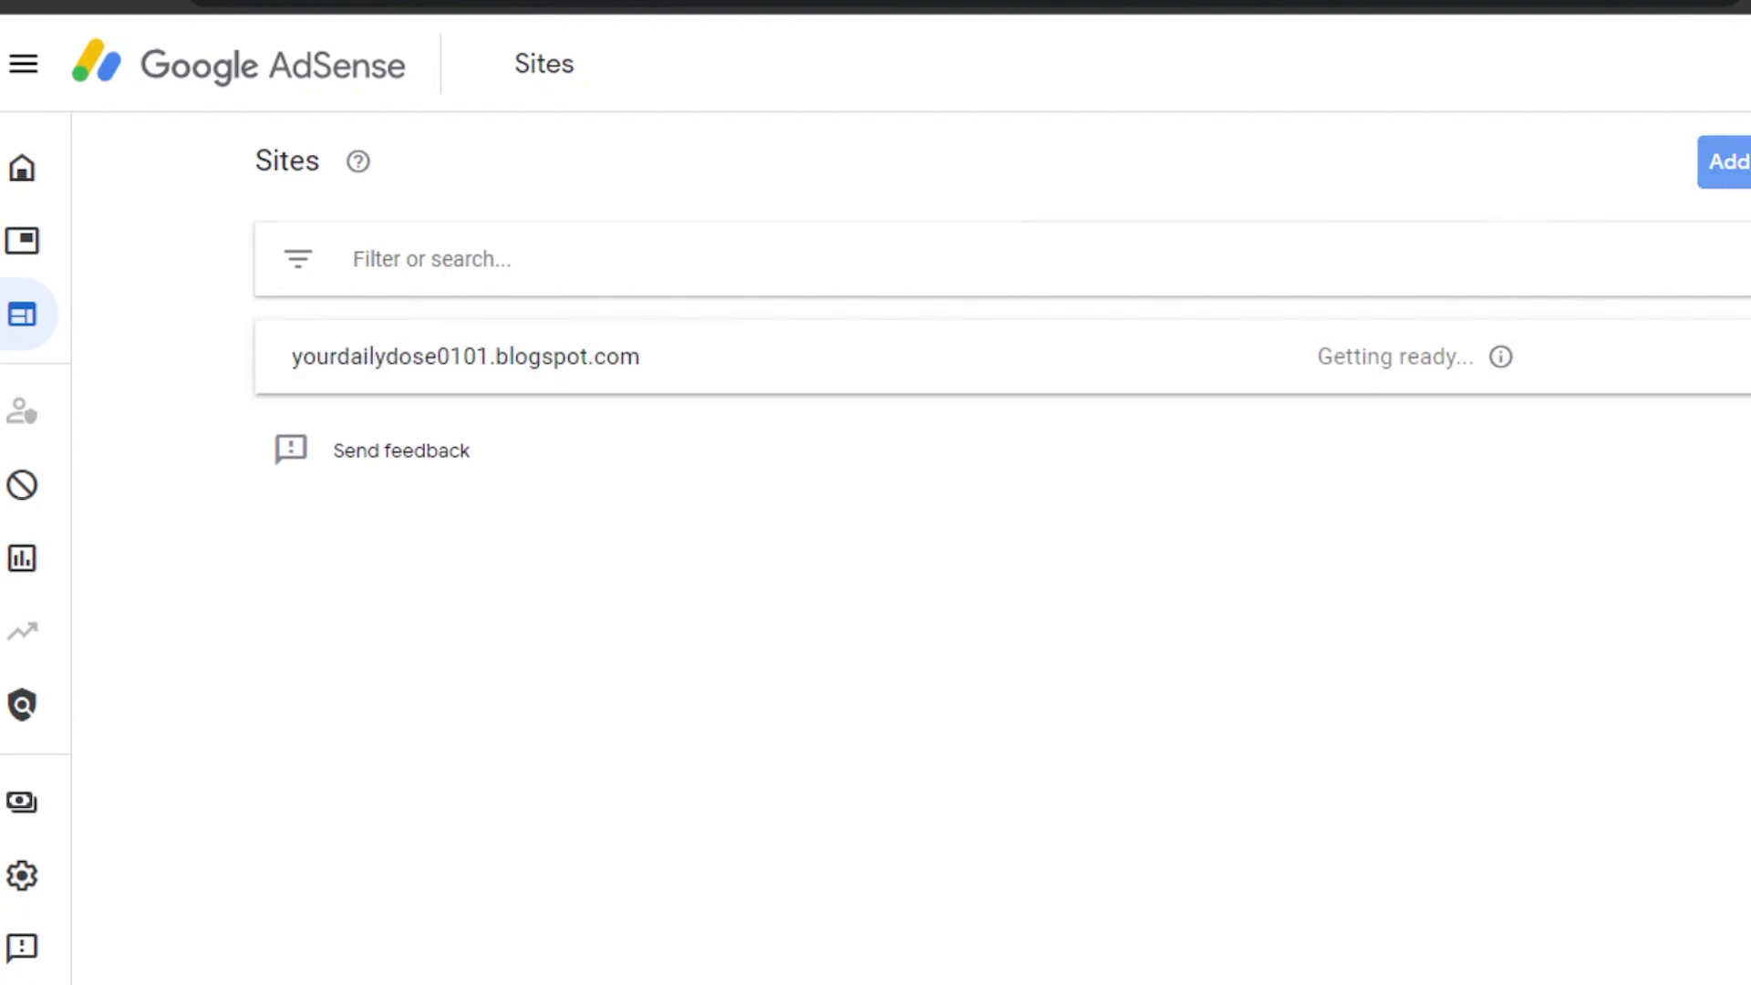
{"action": "left_click", "coordinate": [1724, 161]}
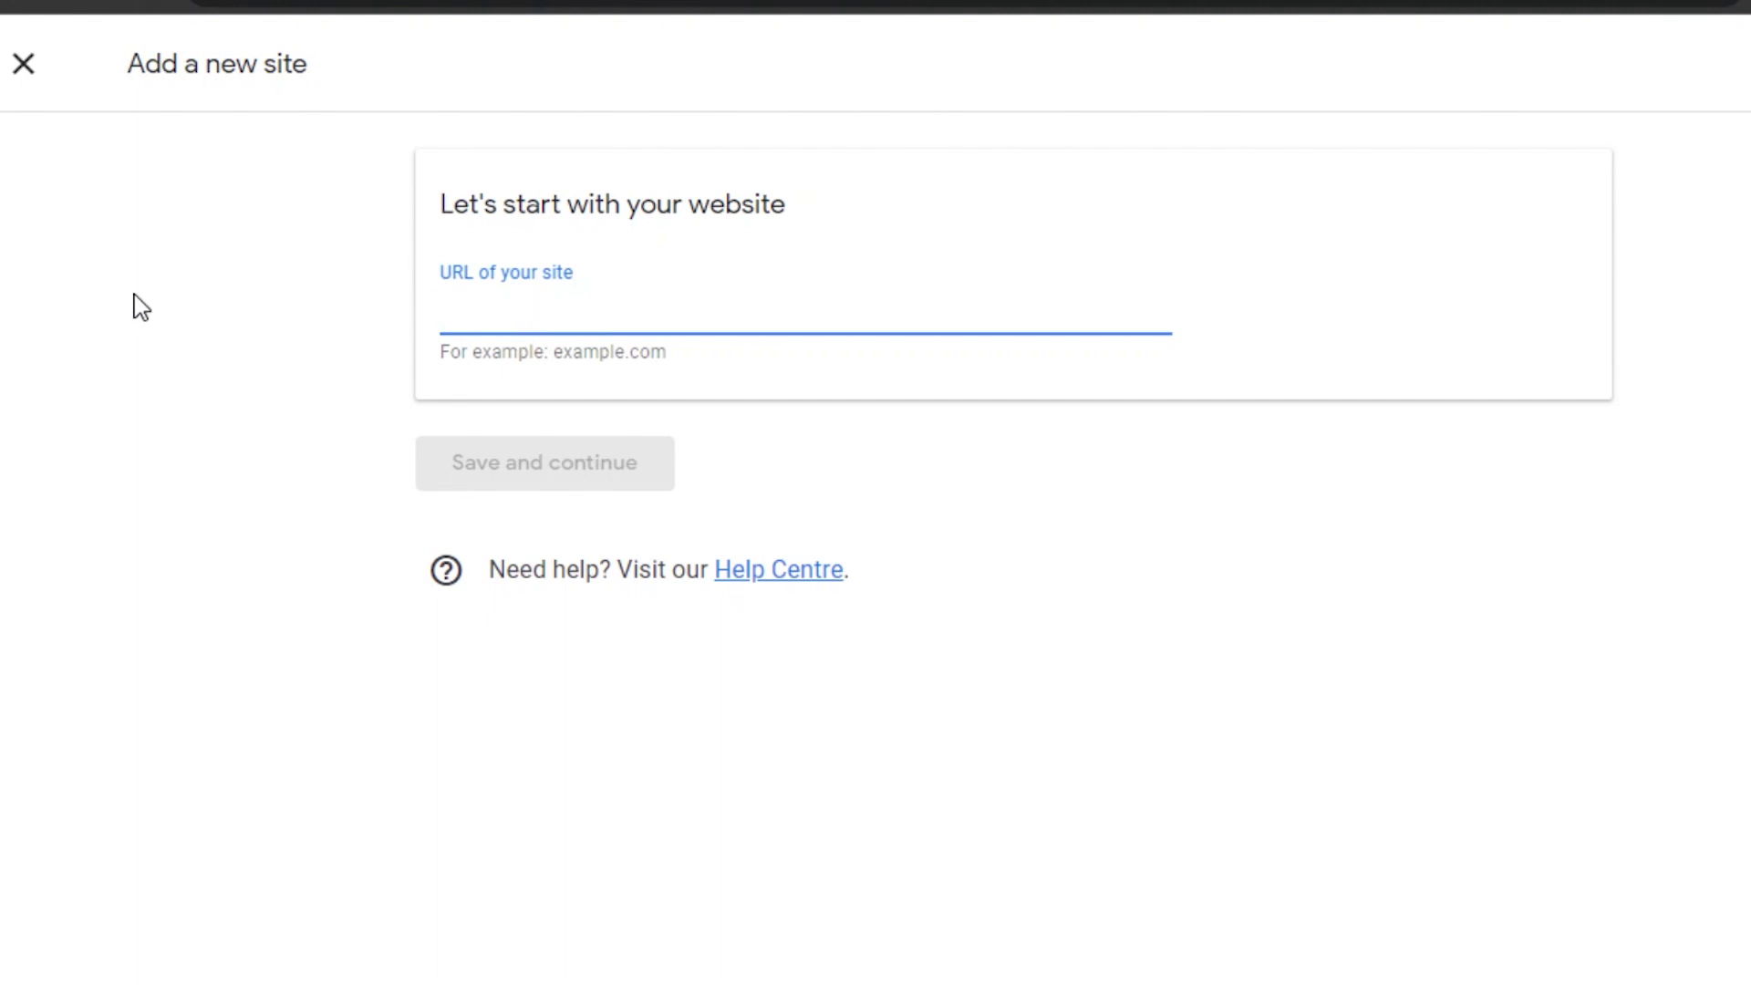
{"action": "left_click", "coordinate": [24, 66]}
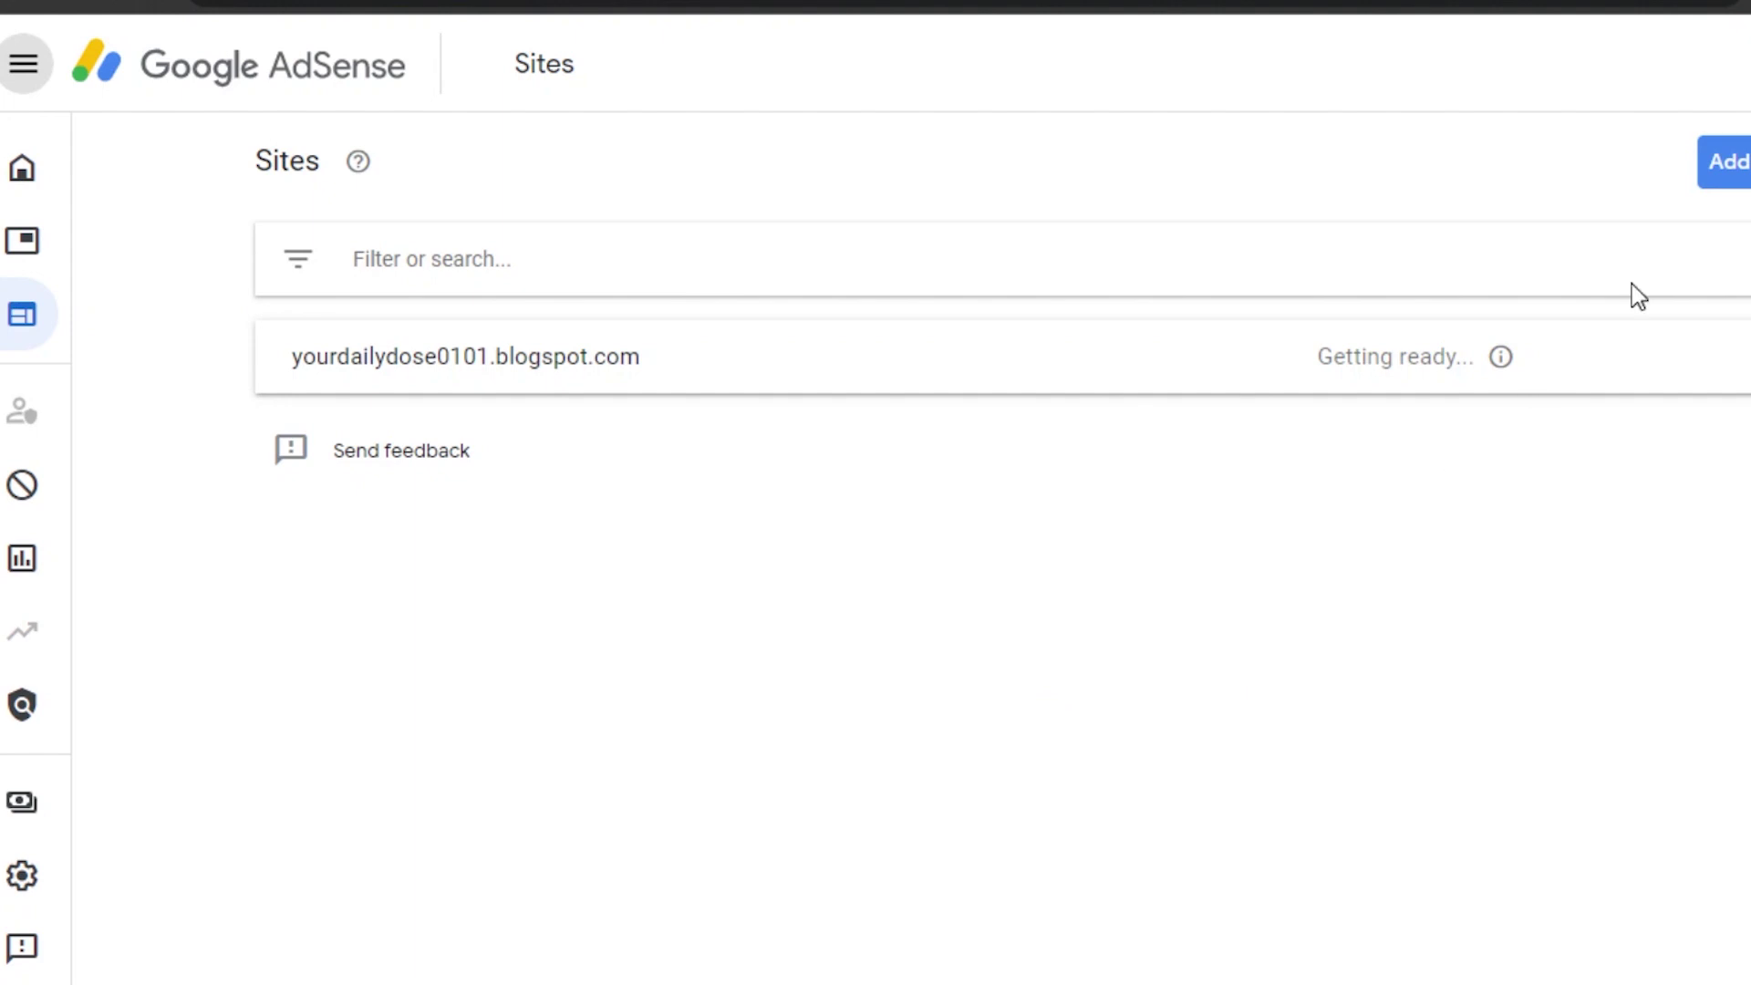
{"action": "left_click", "coordinate": [1727, 162]}
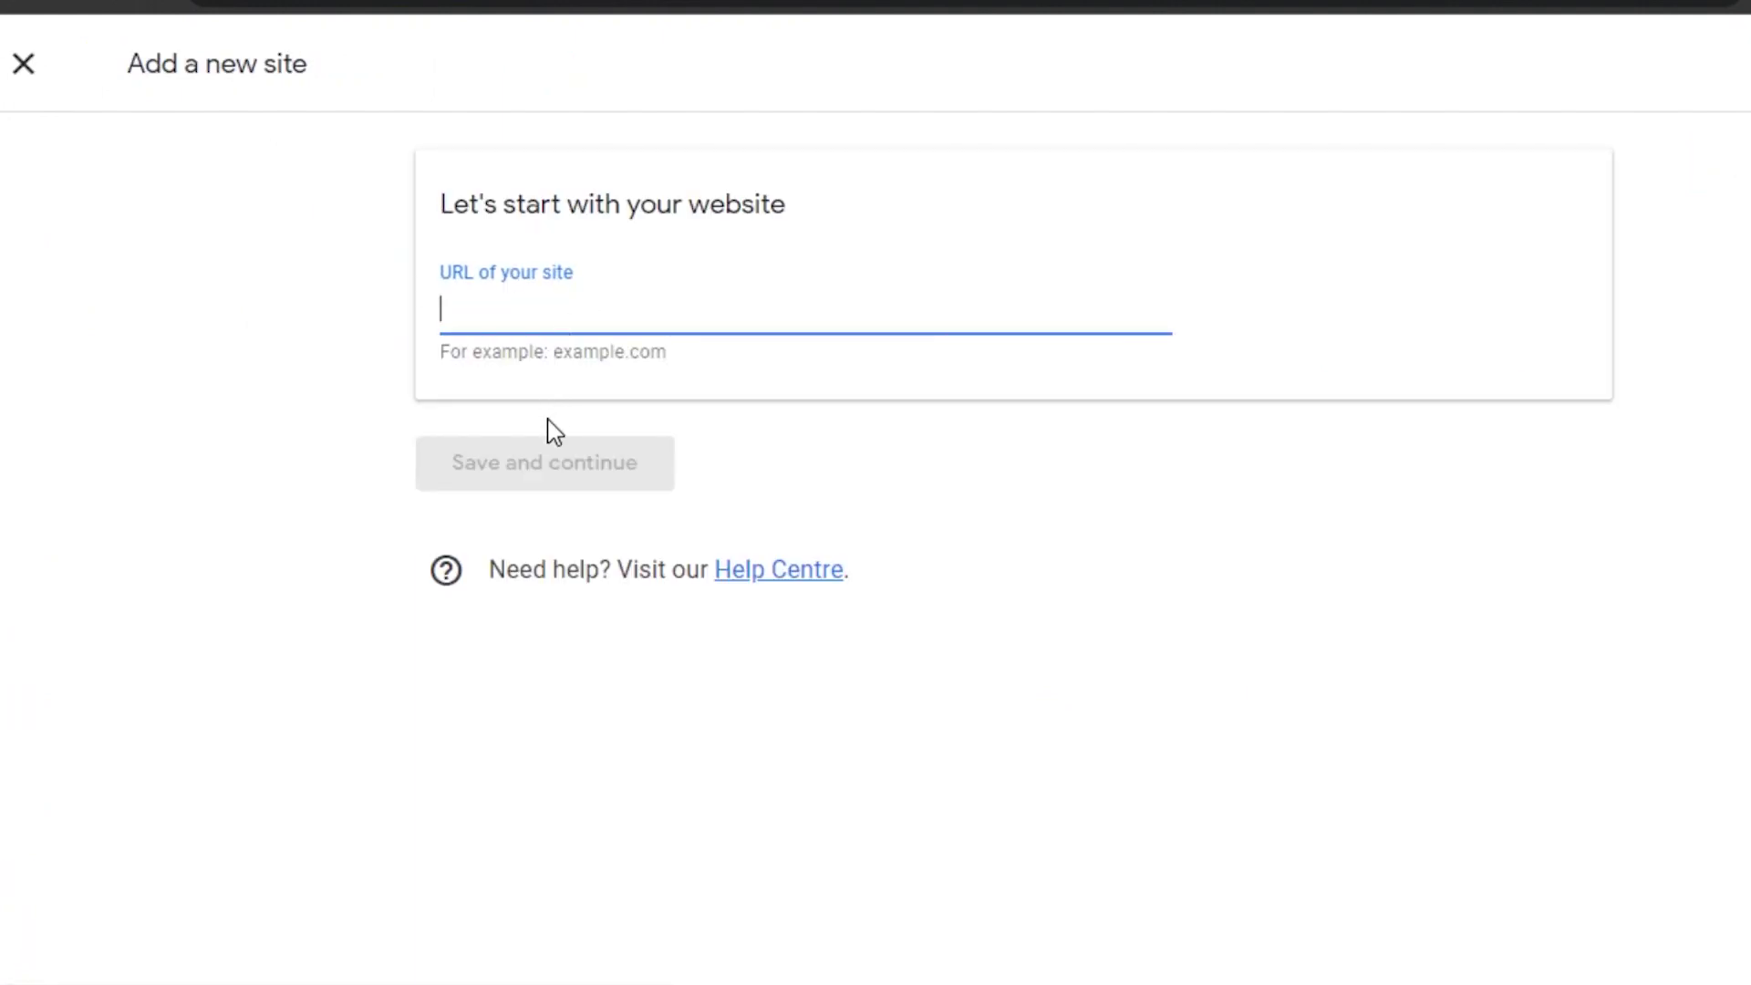
{"action": "left_click", "coordinate": [28, 73]}
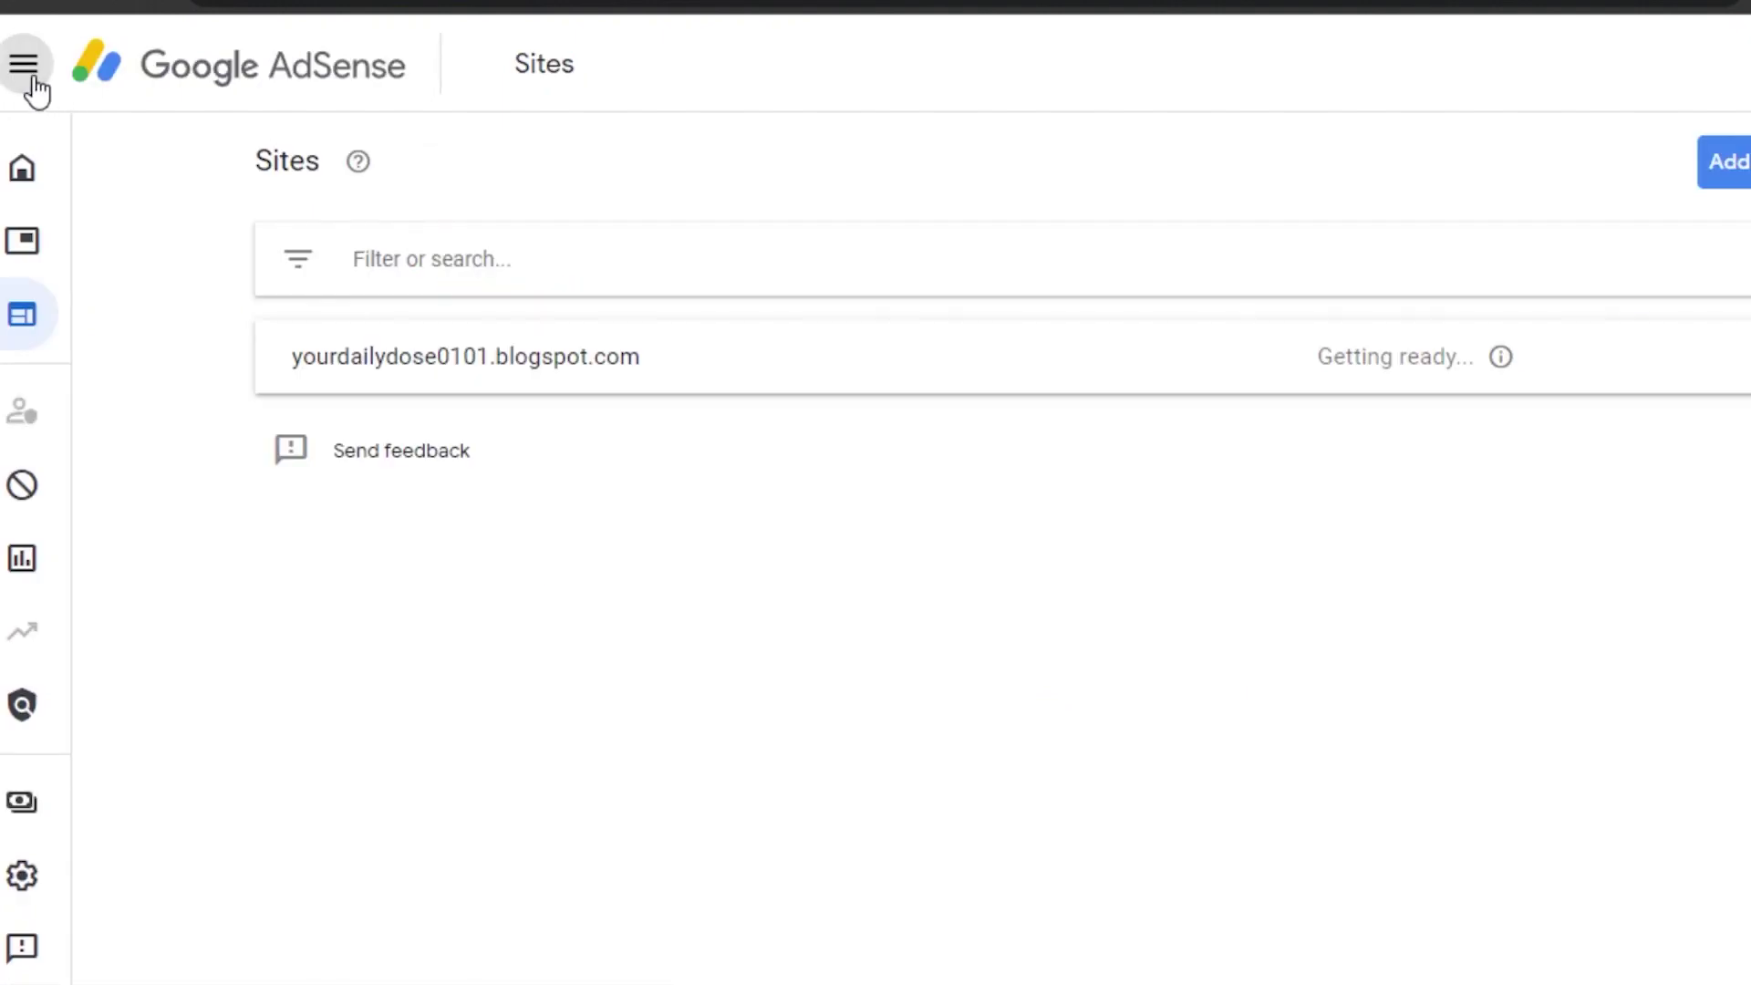
{"action": "left_click", "coordinate": [109, 555]}
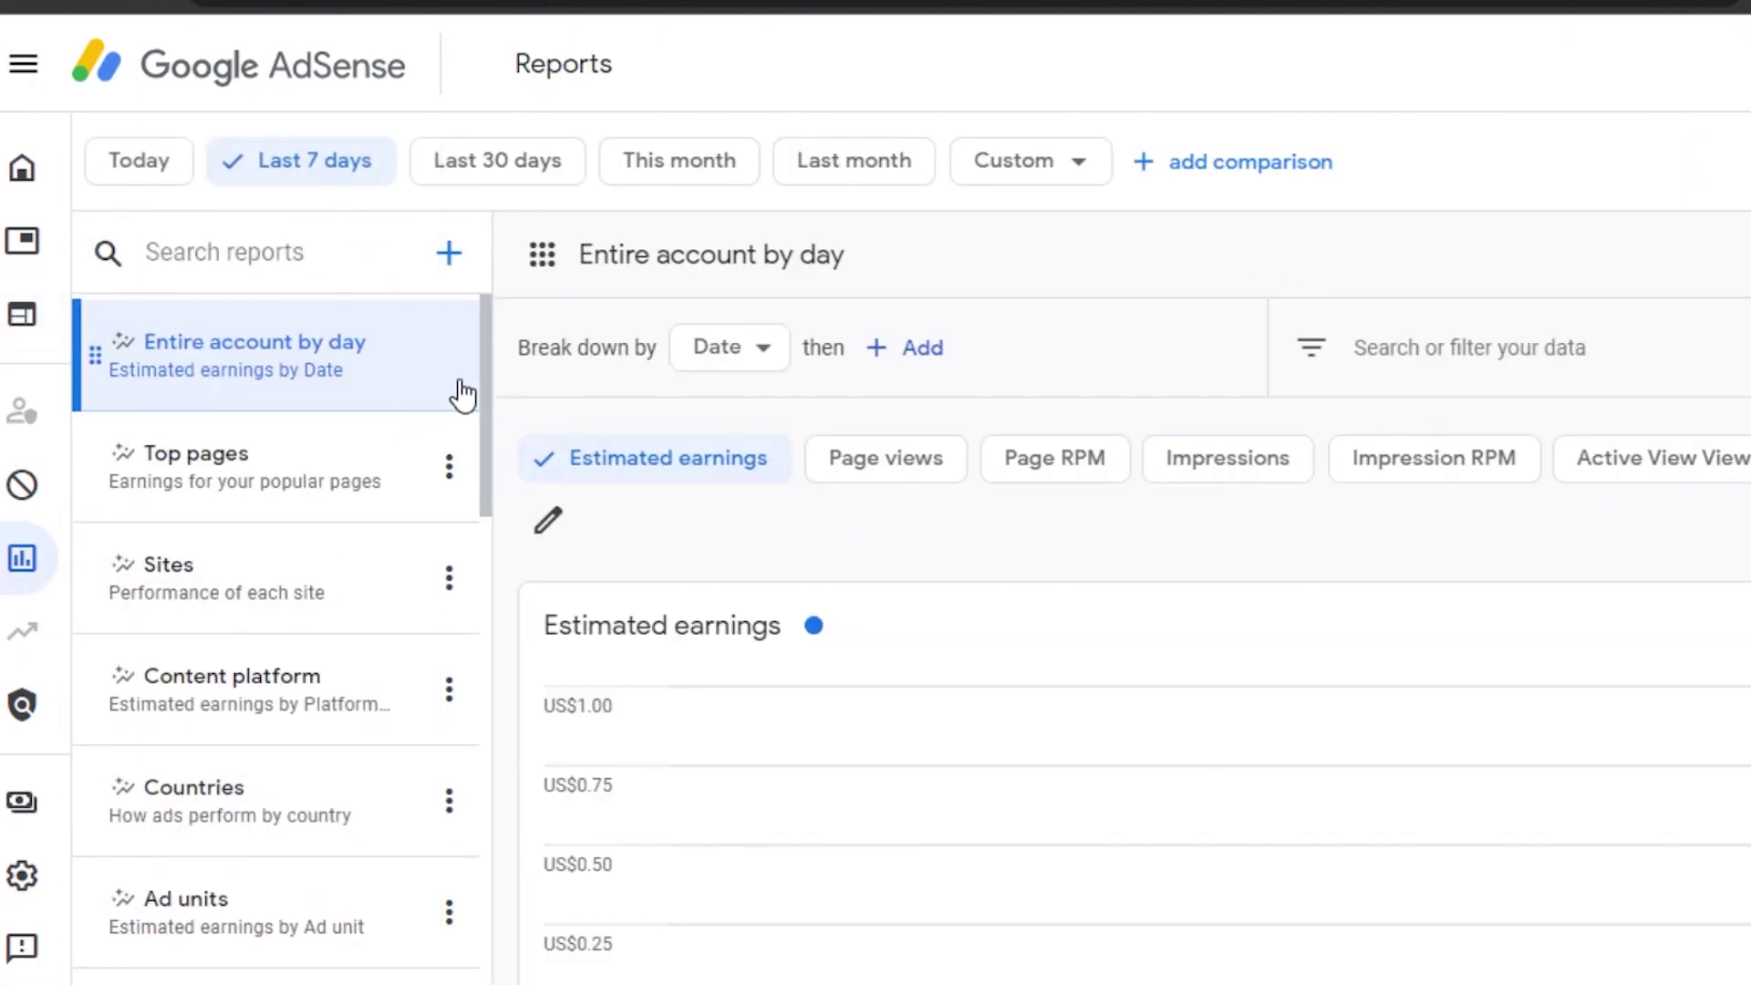
Try dragging the Top pages report row to reorder it, then scroll the report list.
{"action": "left_click_drag", "start_coordinate": [484, 383], "coordinate": [484, 399]}
{"action": "mouse_move", "coordinate": [310, 455]}
{"action": "left_mouse_down"}
{"action": "mouse_move", "coordinate": [320, 690]}
{"action": "mouse_move", "coordinate": [310, 437]}
{"action": "left_mouse_up"}
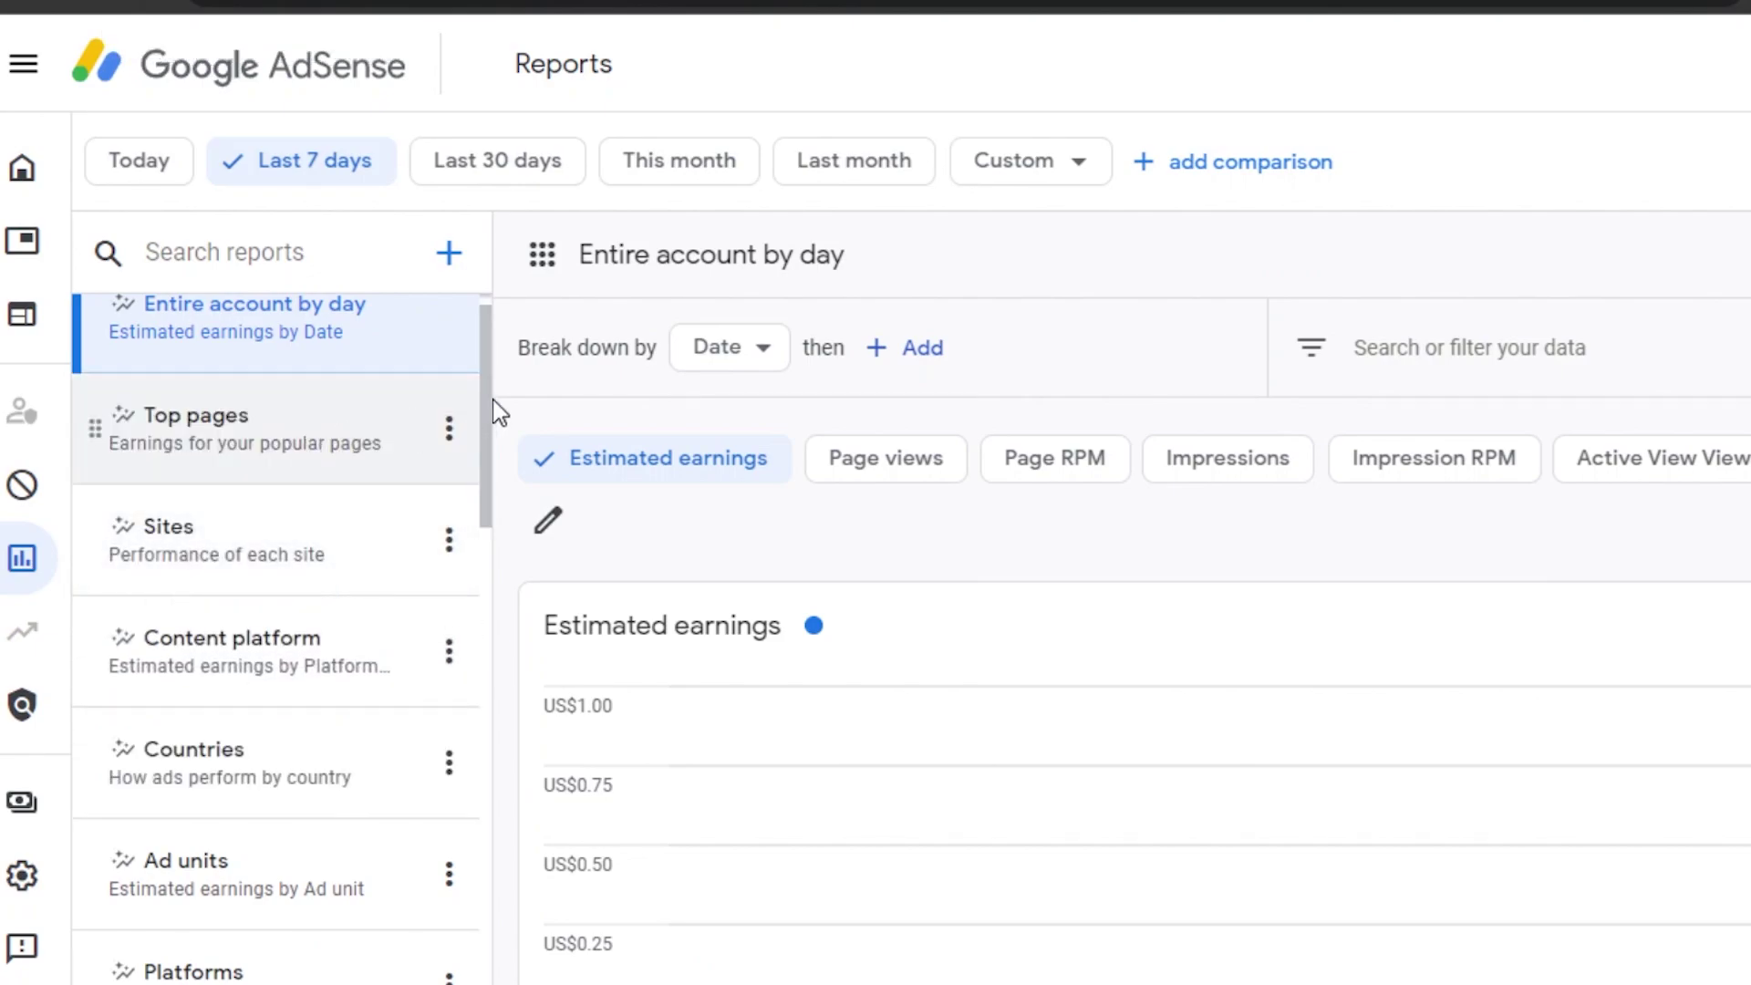
{"action": "scroll", "coordinate": [492, 392], "scroll_direction": "down", "scroll_amount": 10}
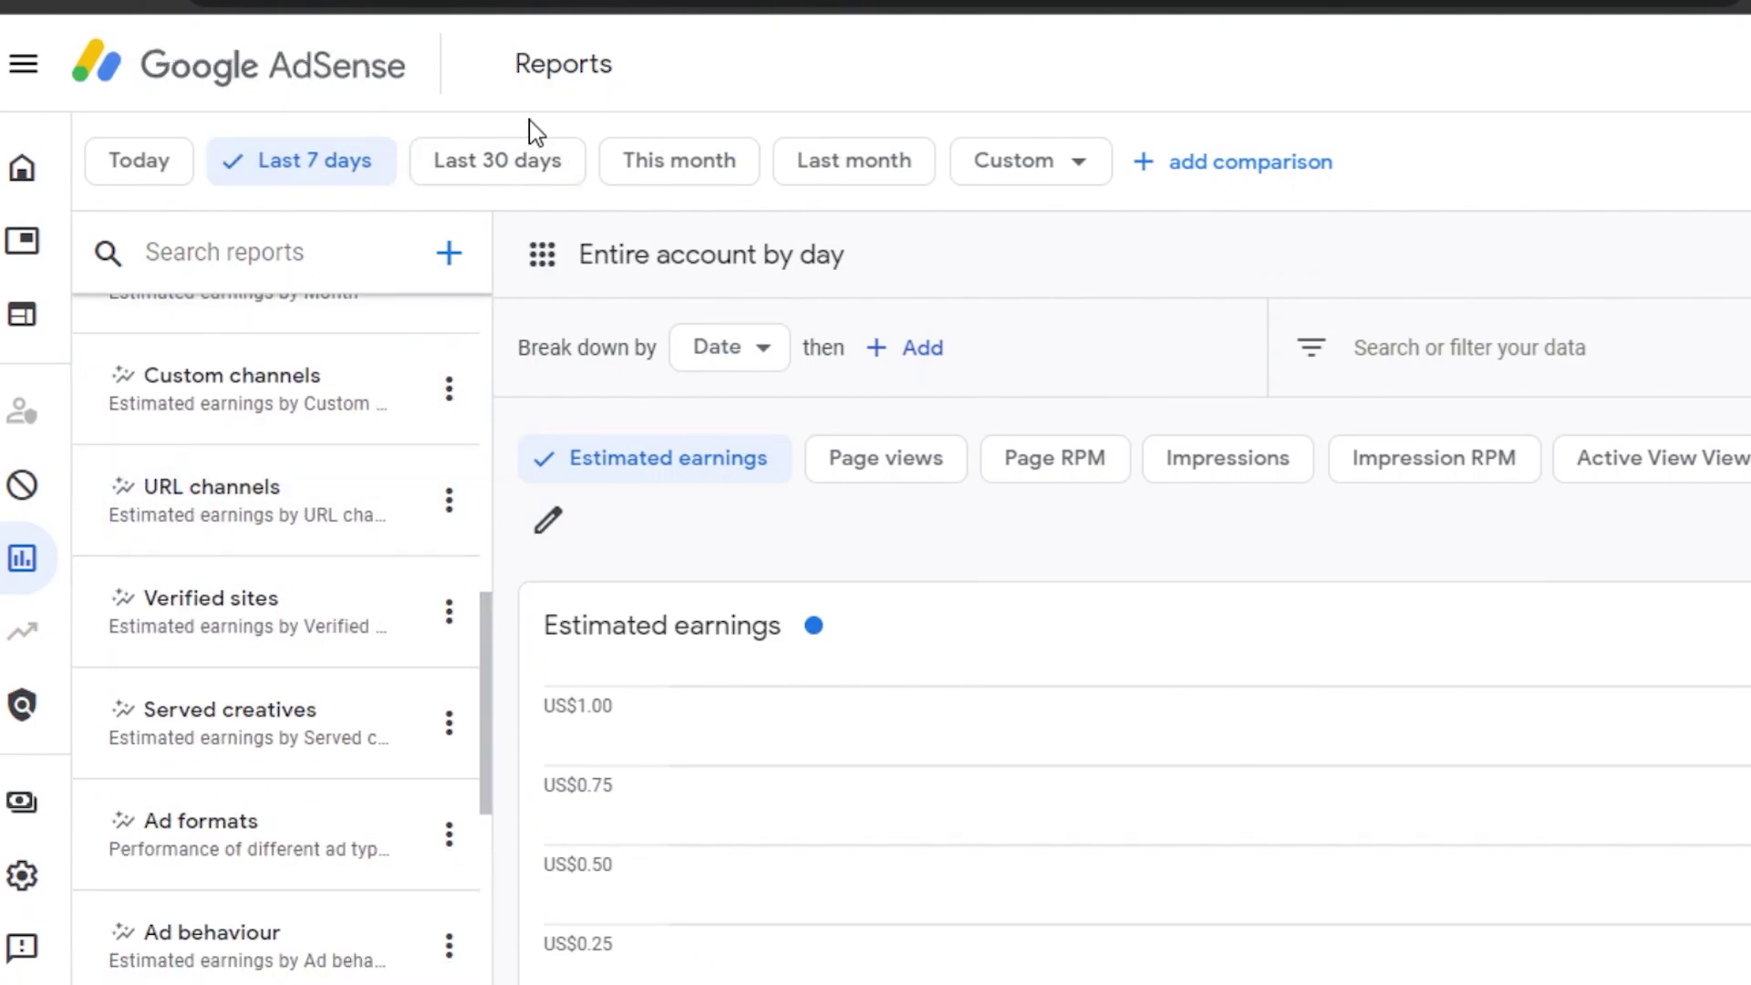
{"action": "mouse_move", "coordinate": [37, 548]}
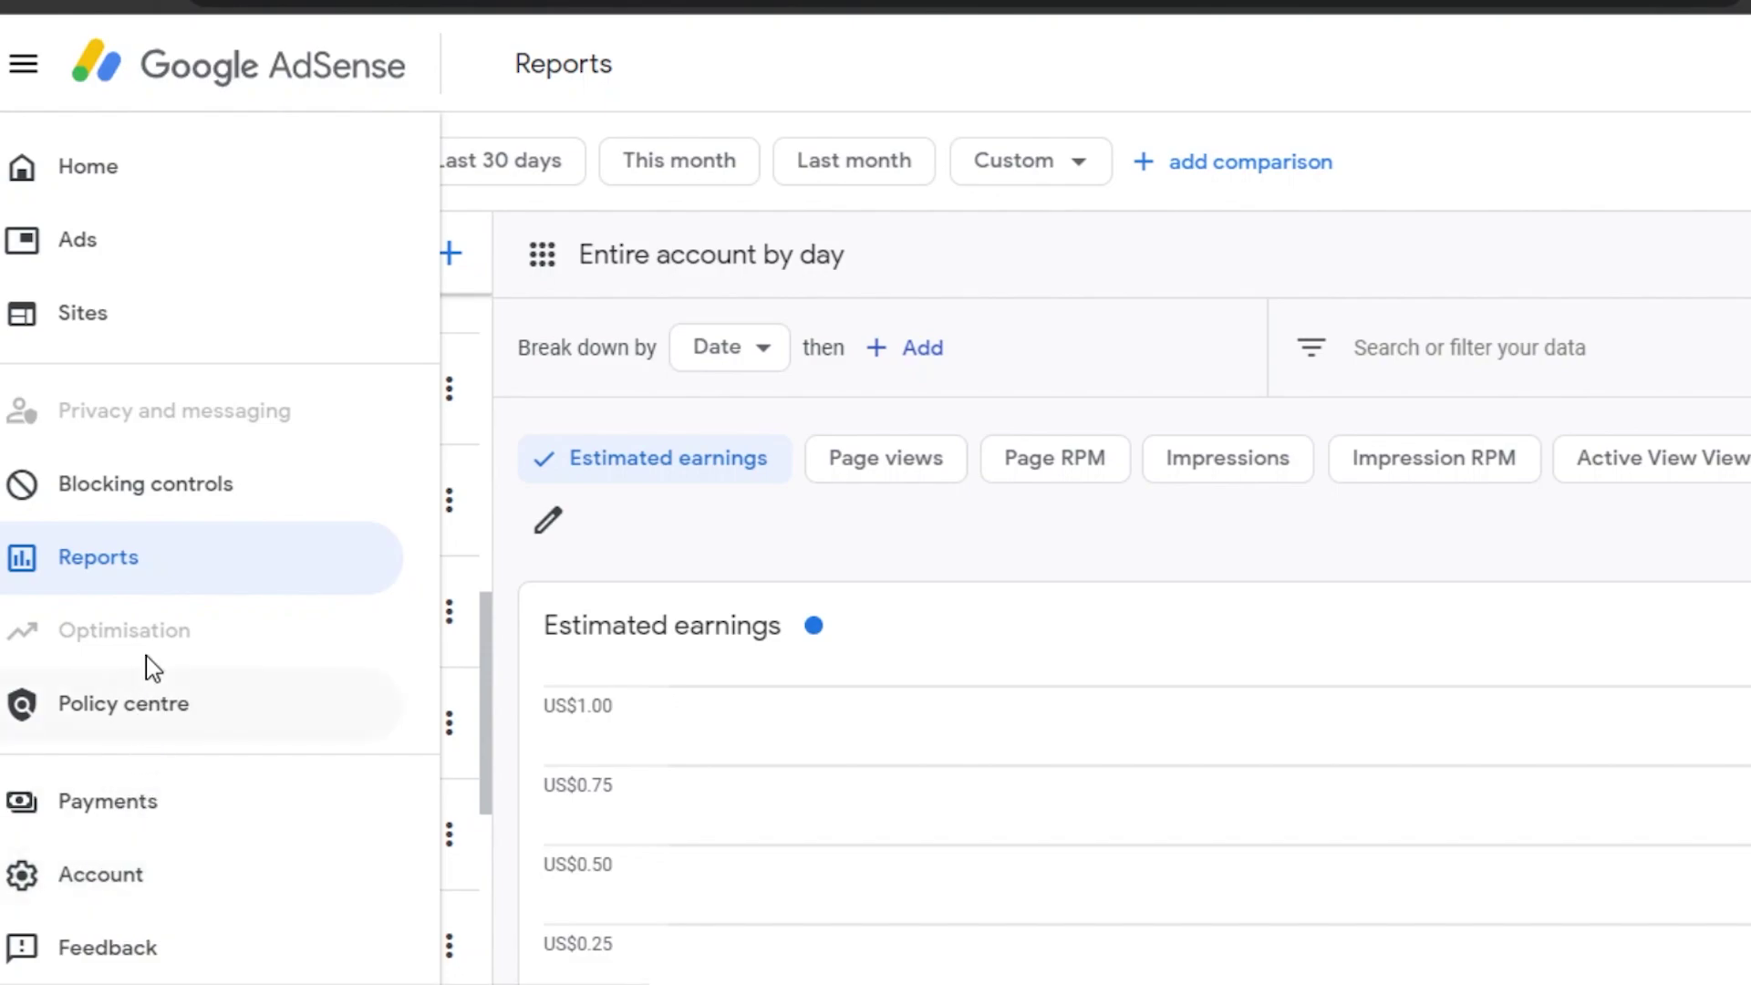
View Blocking controls in the Ad review centre, then go to the Ads overview by site.
{"action": "left_click", "coordinate": [132, 500]}
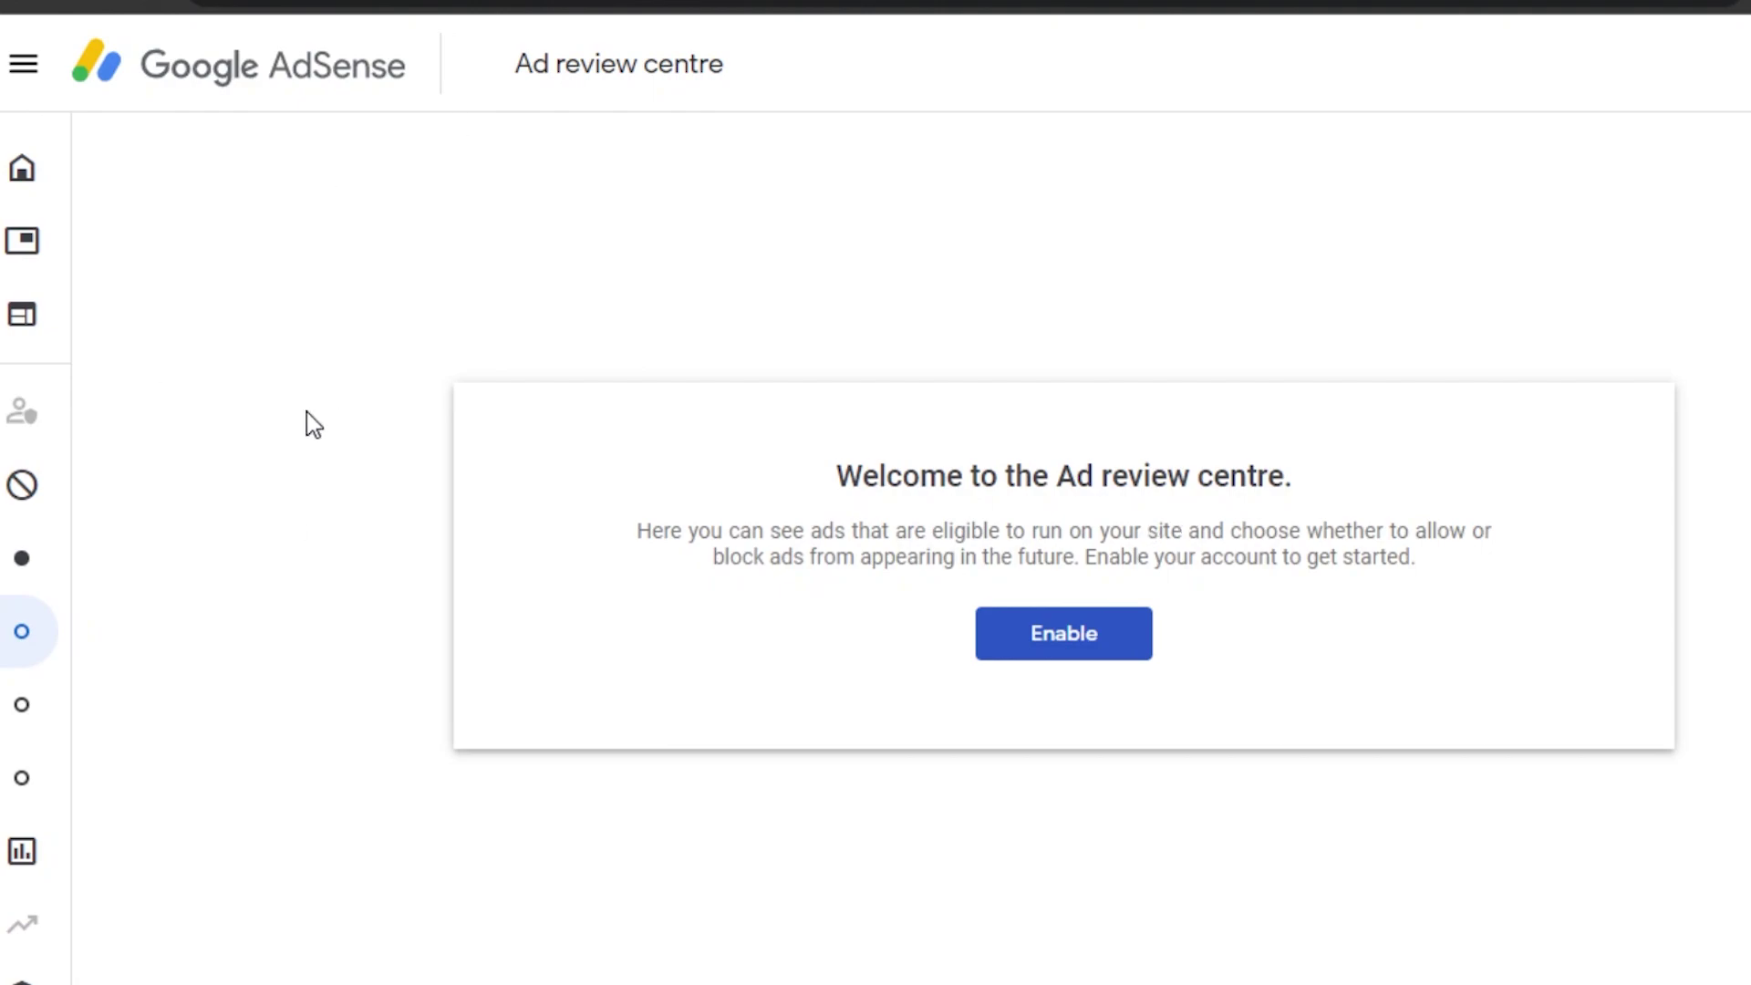
{"action": "left_click", "coordinate": [25, 240]}
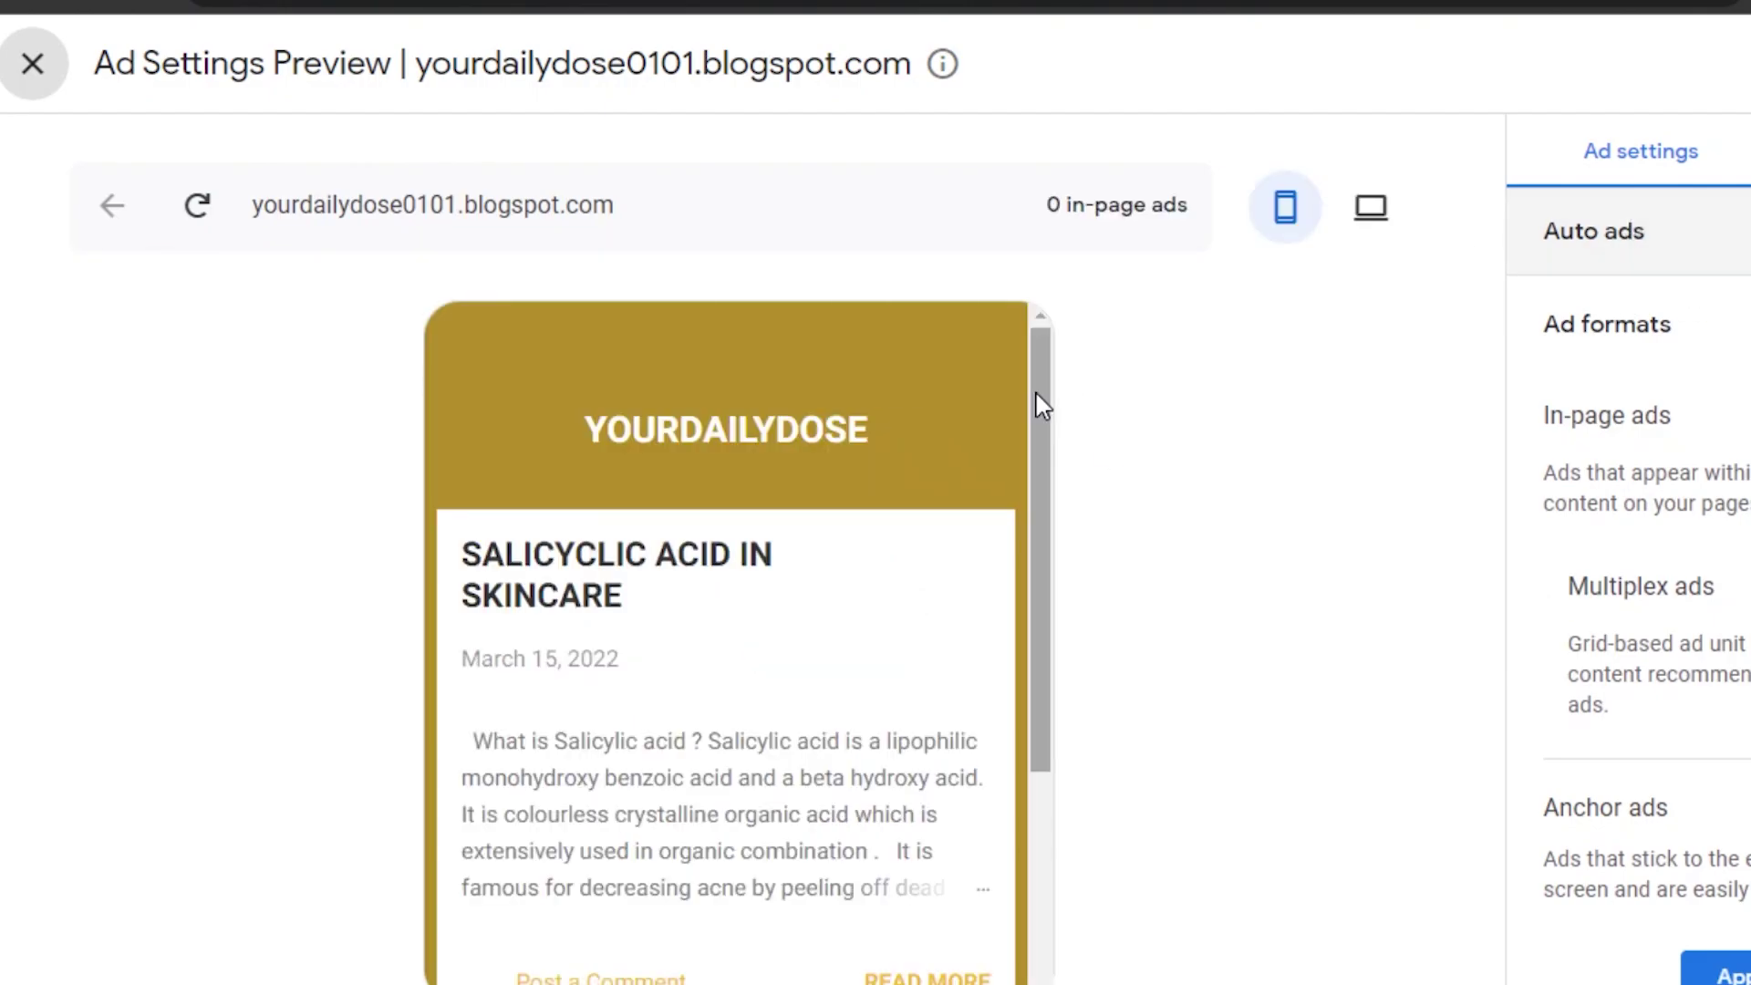
Scroll the mobile preview to the anchor ad, close the preview and return Home.
{"action": "left_click_drag", "start_coordinate": [1033, 397], "coordinate": [559, 304]}
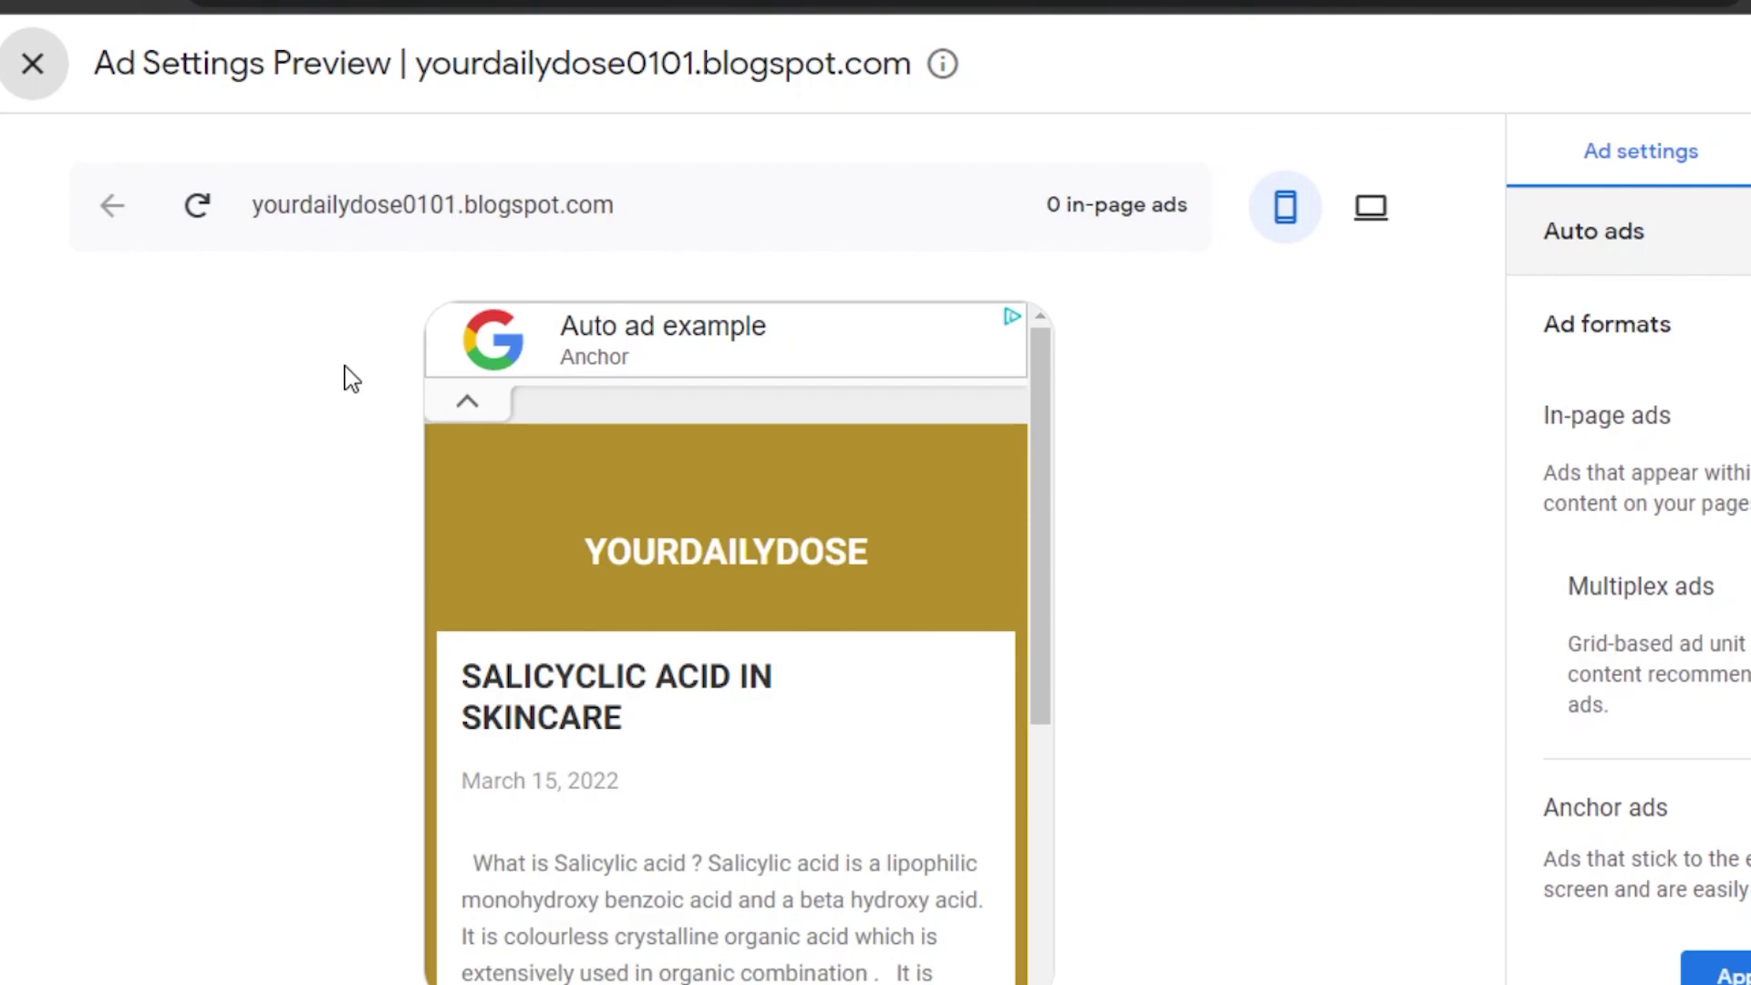
{"action": "left_click", "coordinate": [41, 79]}
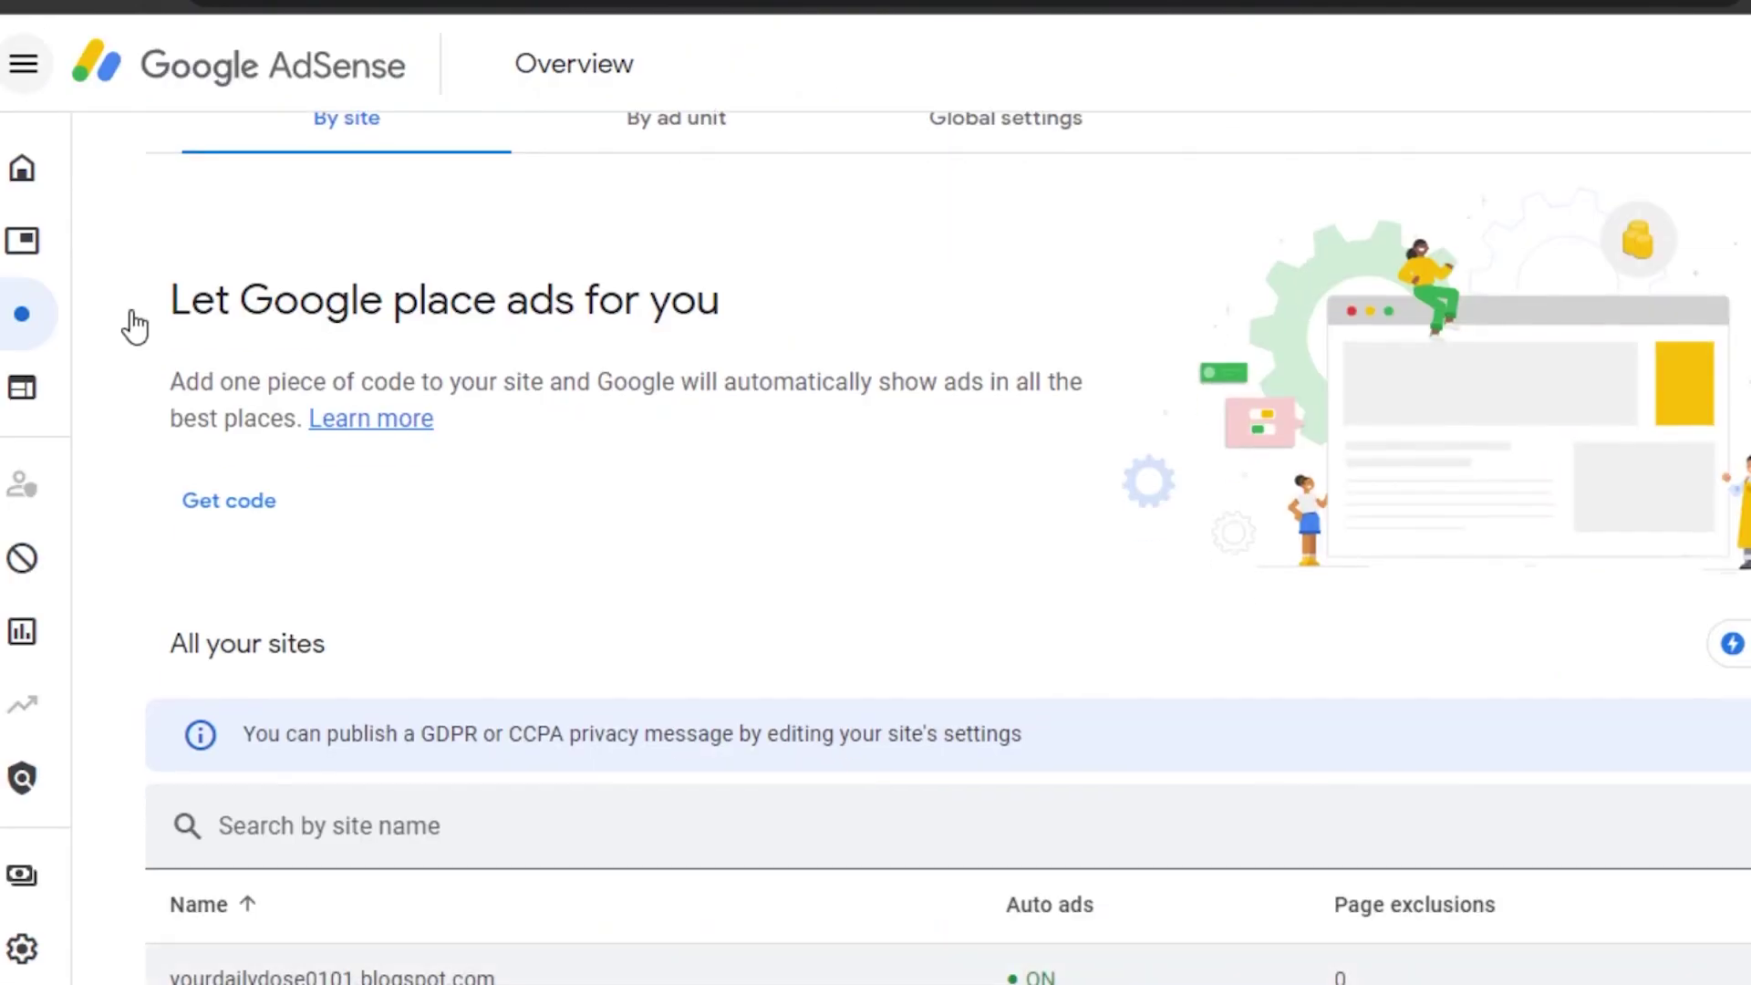
{"action": "mouse_move", "coordinate": [54, 441]}
{"action": "left_click", "coordinate": [88, 150]}
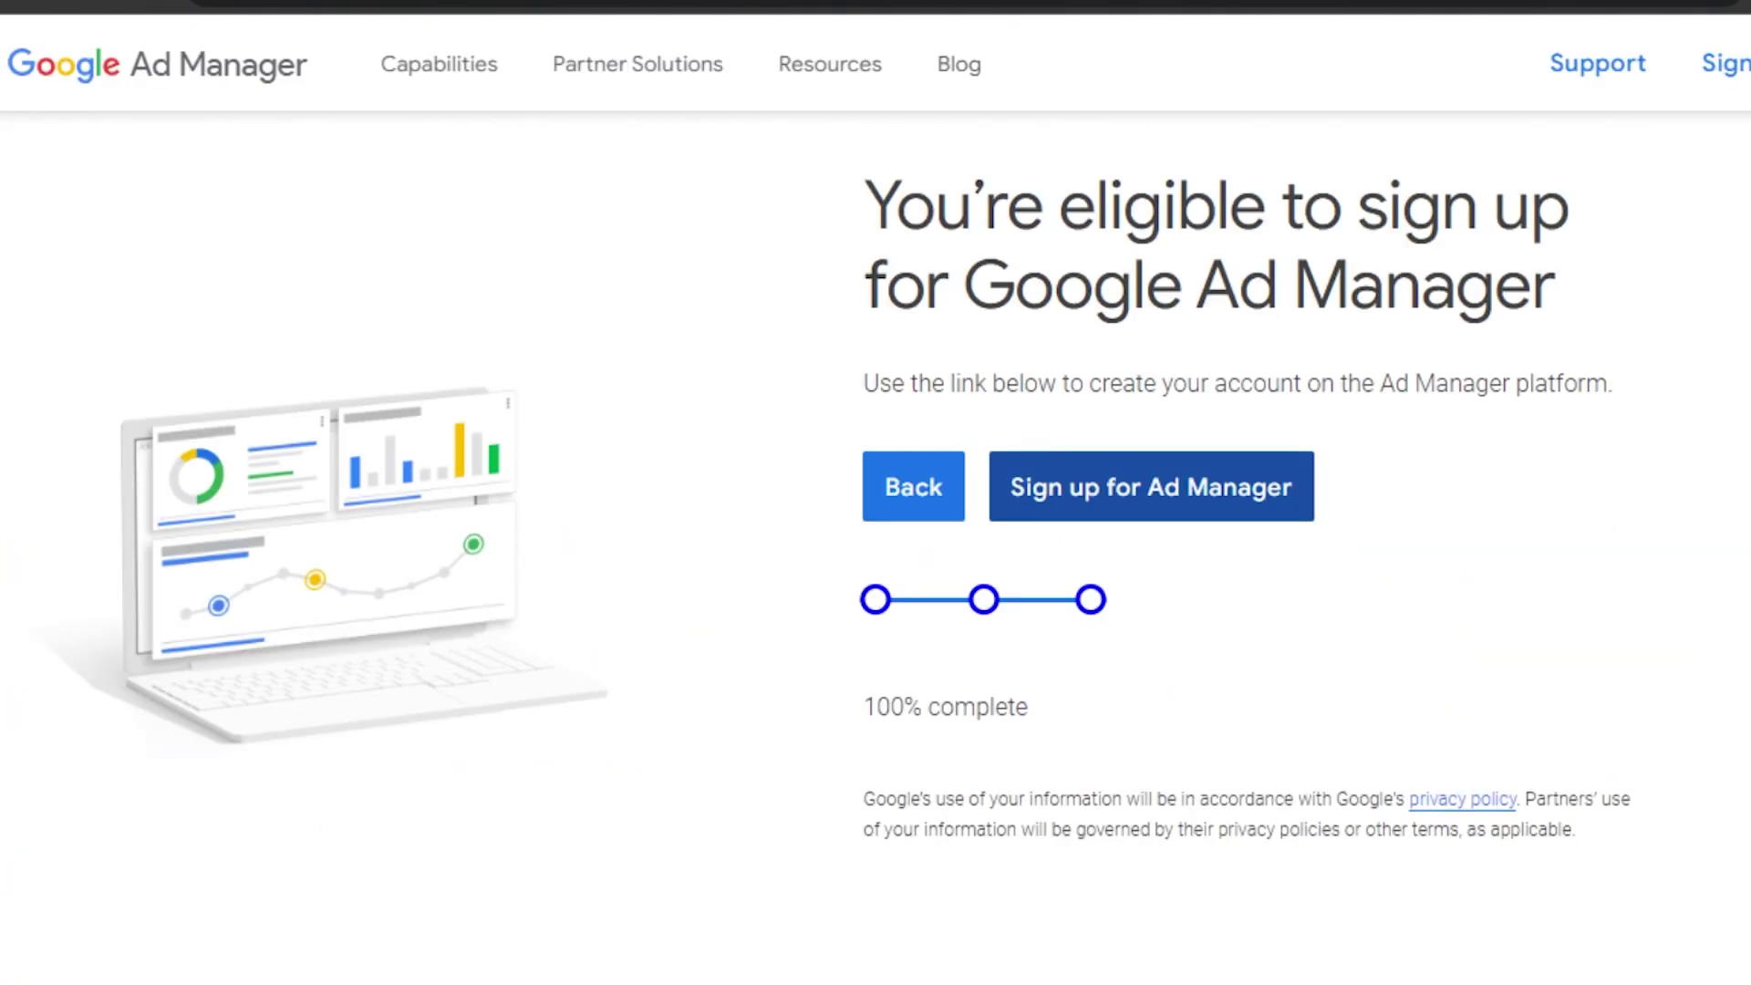
Go to the Ad Manager home page and scroll down to the Dotdash featured resource.
{"action": "left_click", "coordinate": [146, 85]}
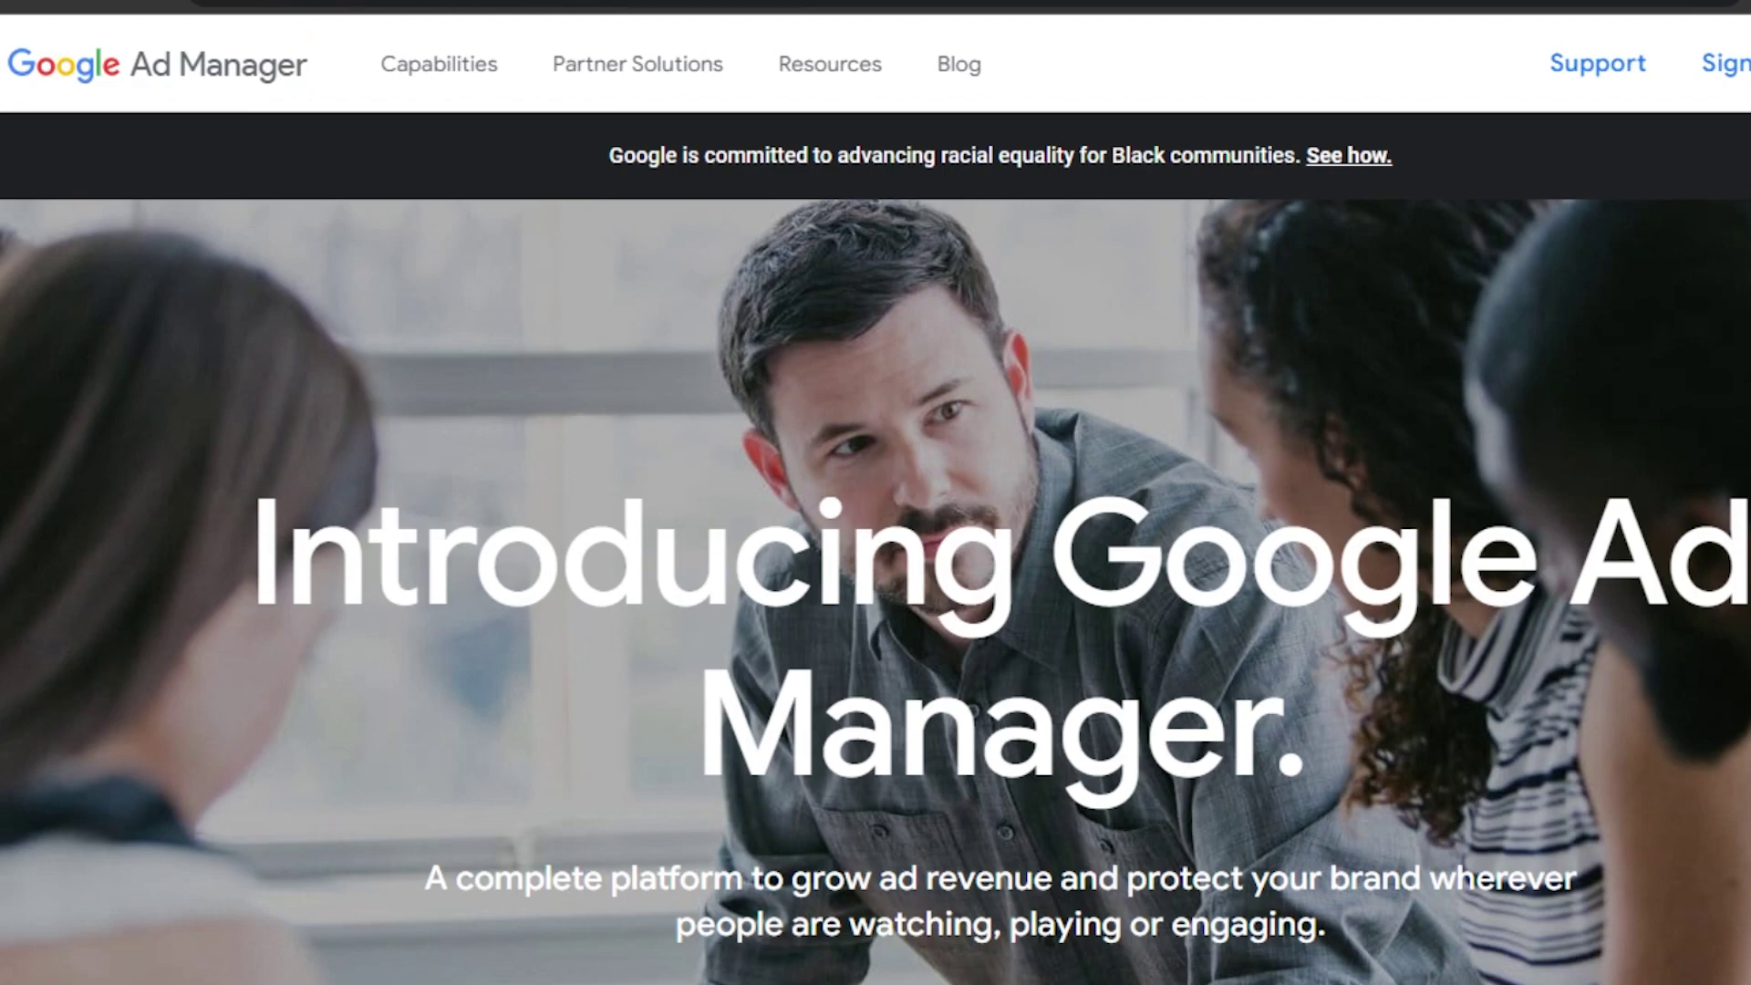
{"action": "scroll", "coordinate": [875, 547], "scroll_direction": "down", "scroll_amount": 5}
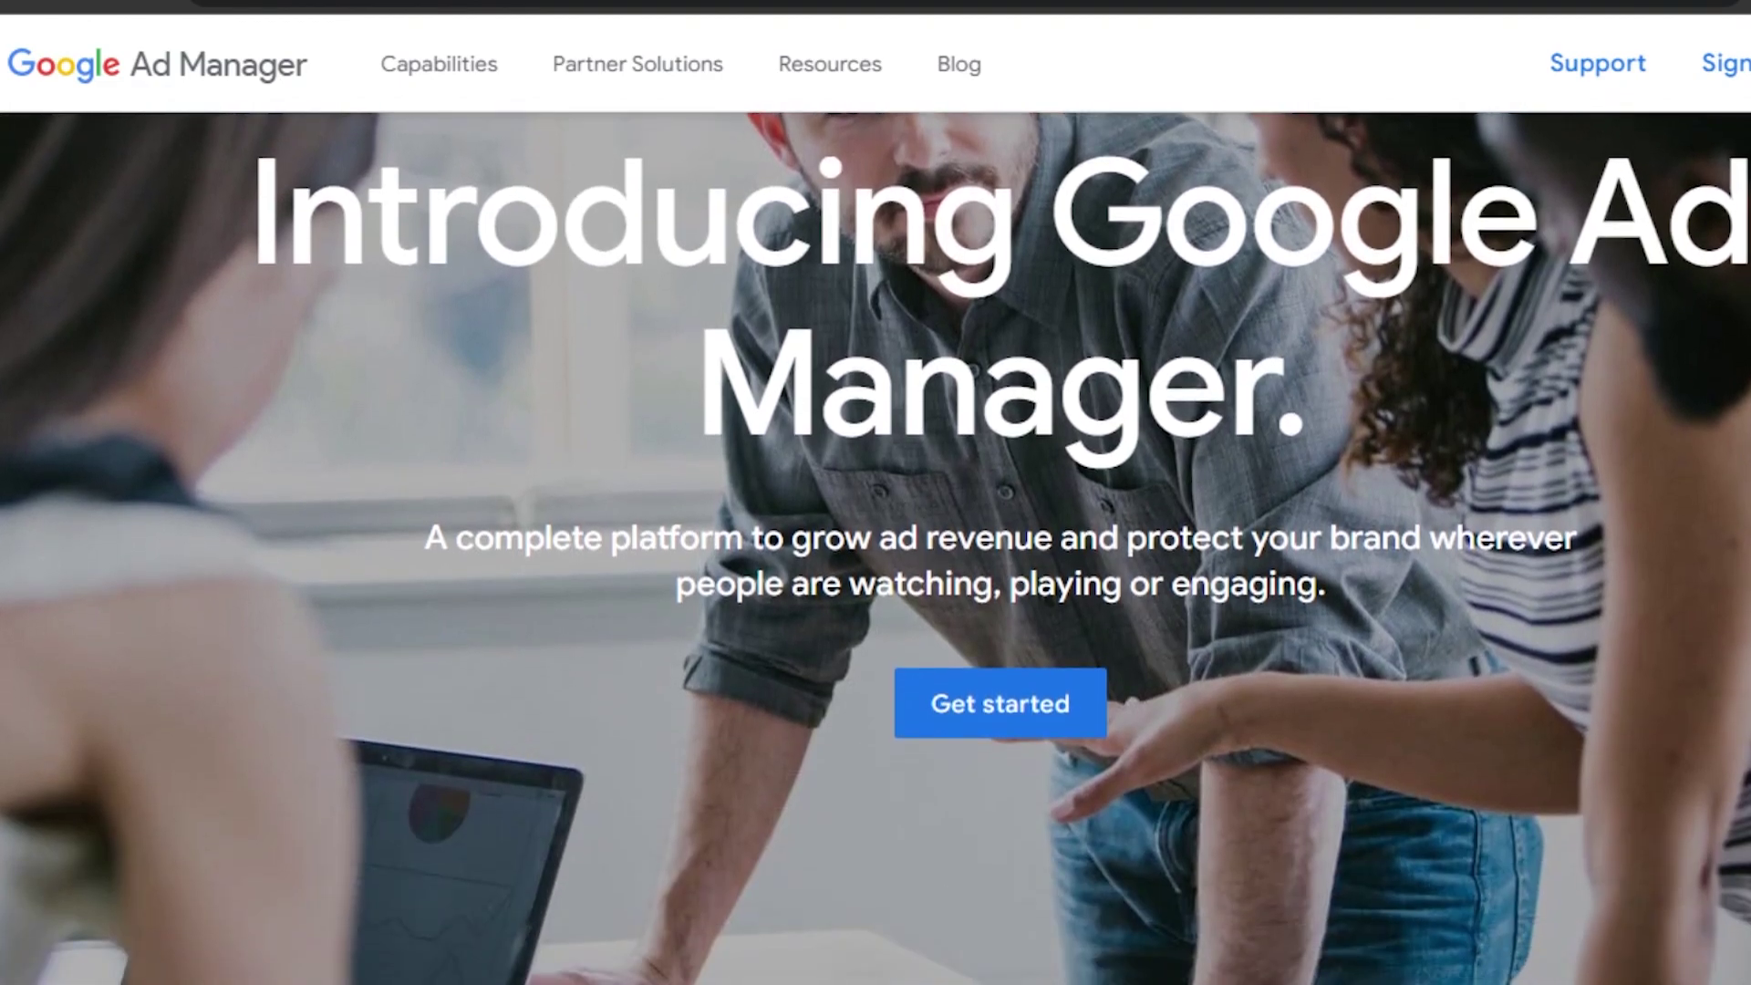
{"action": "scroll", "coordinate": [876, 547], "scroll_direction": "down", "scroll_amount": 15}
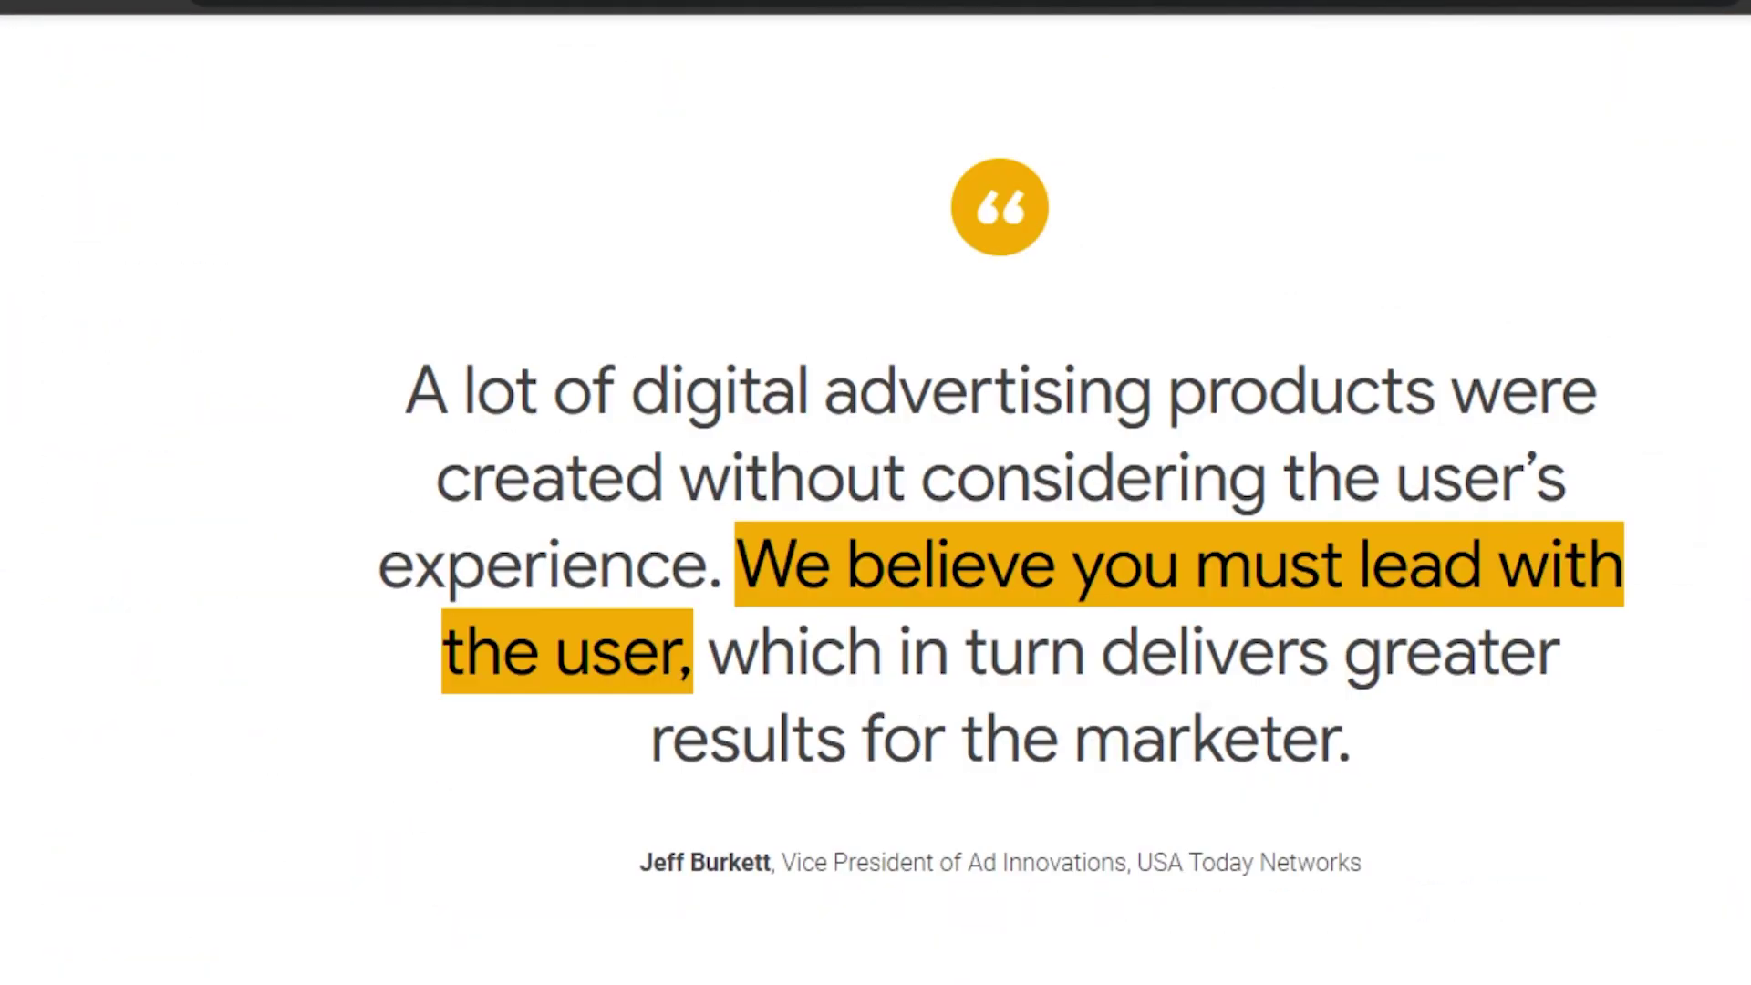
{"action": "scroll", "coordinate": [875, 547], "scroll_direction": "down", "scroll_amount": 15}
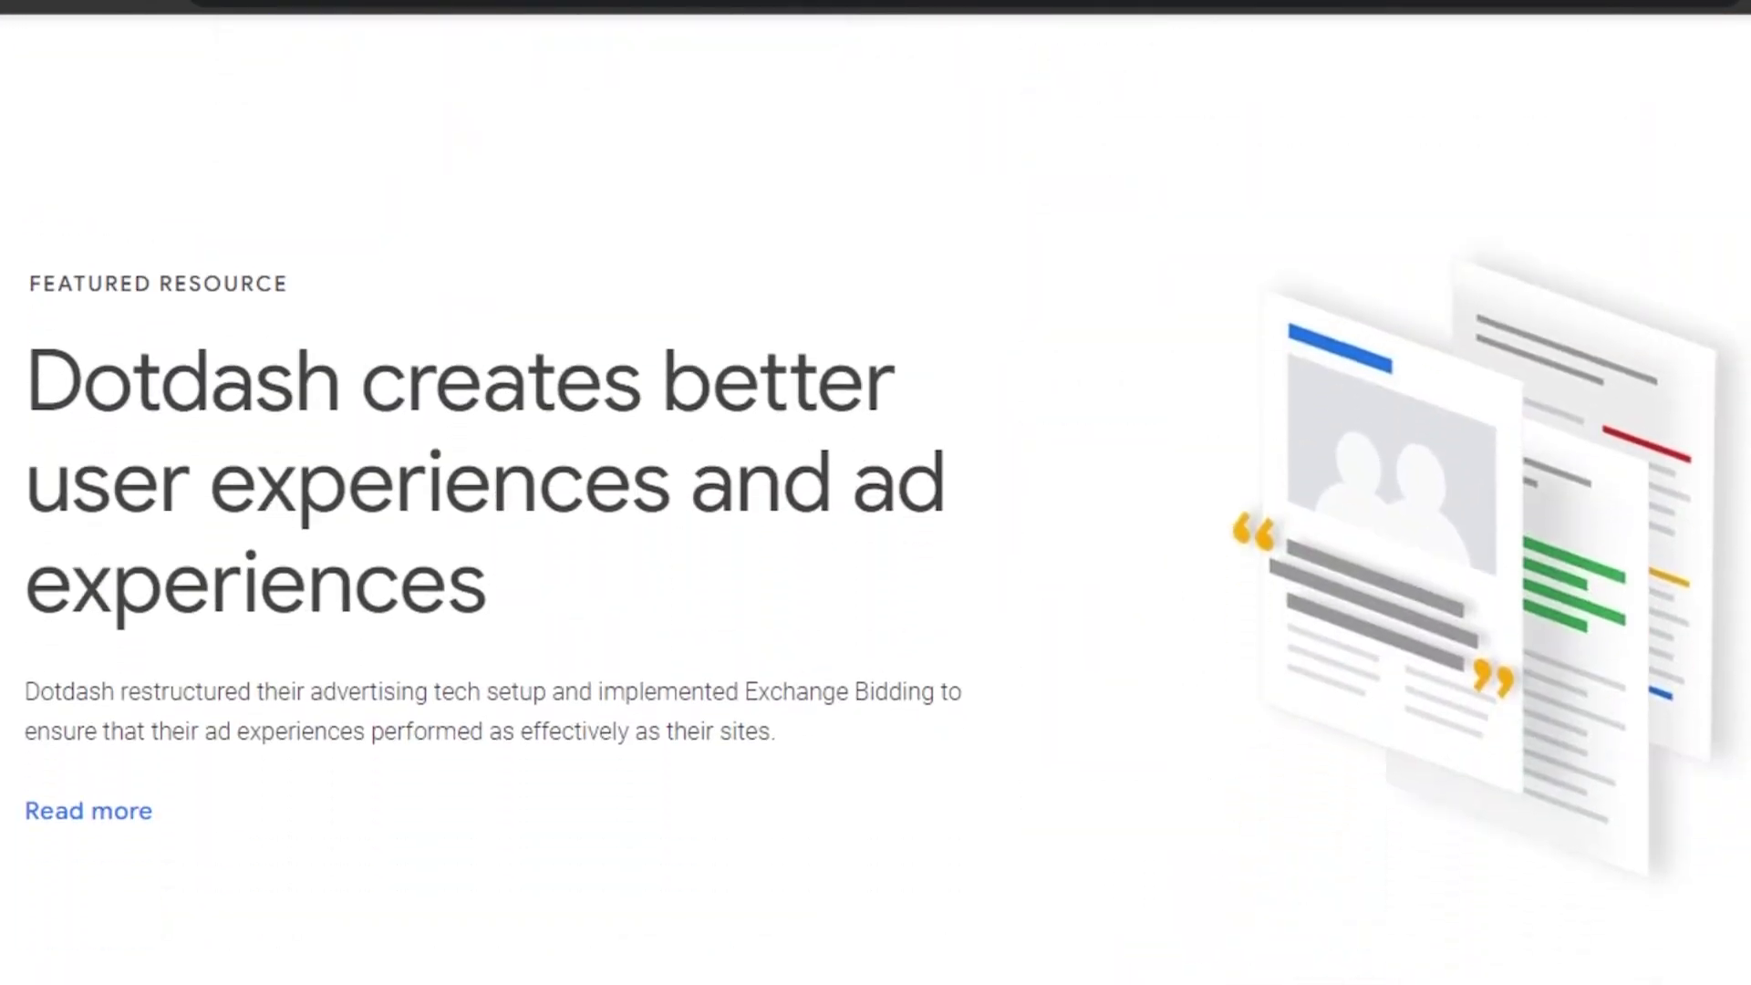